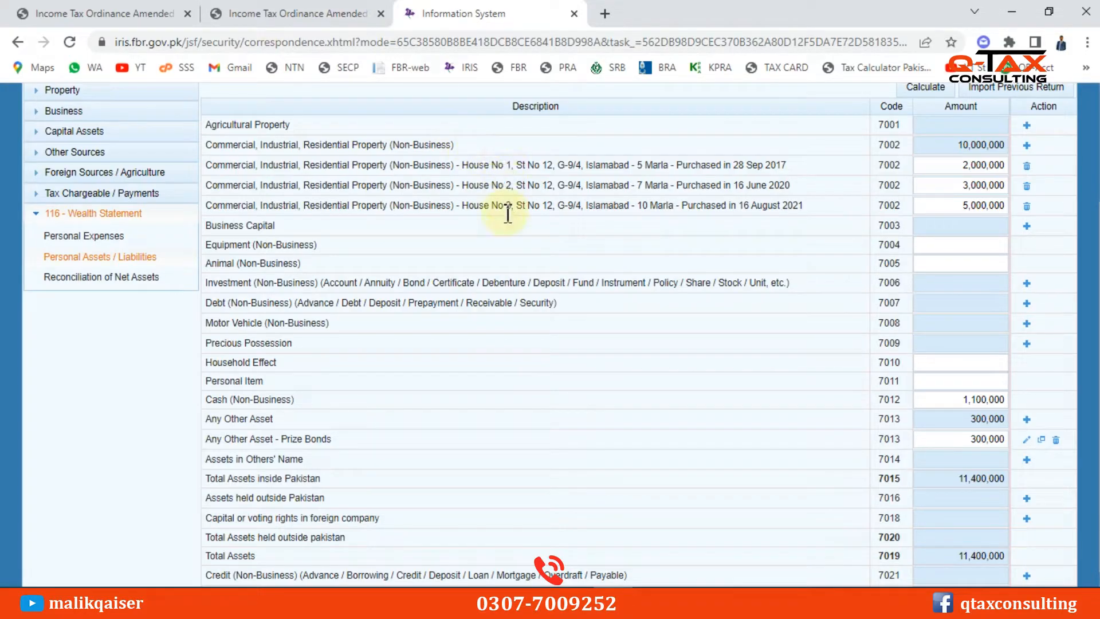
# Step: Review the amounts of the three residential properties under code 7002 in the wealth statement
pyautogui.click(954, 166)
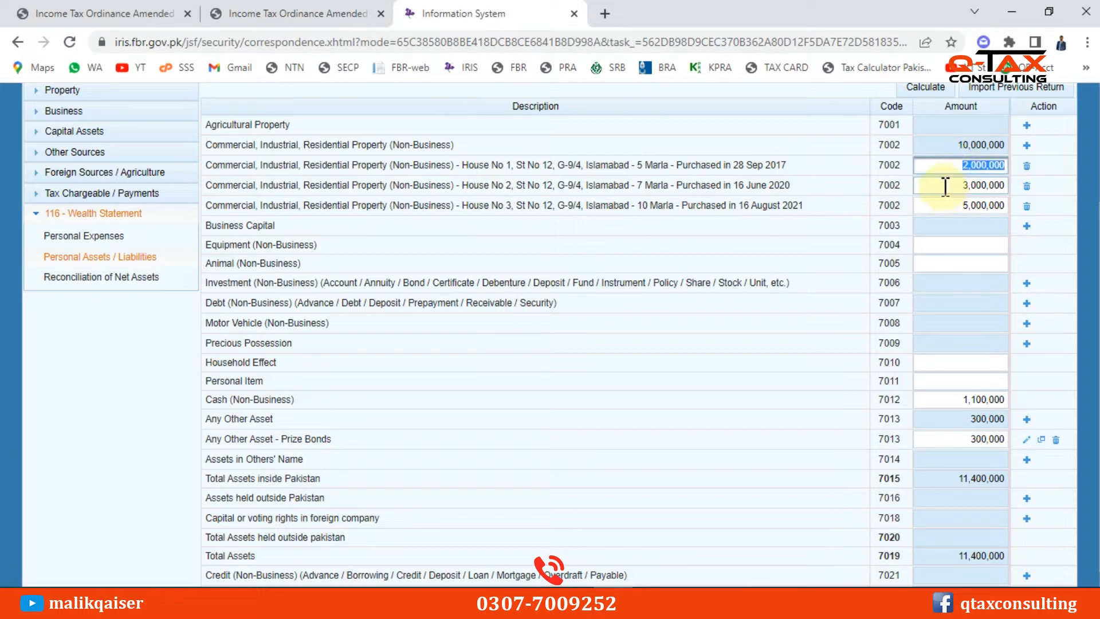
pyautogui.click(945, 186)
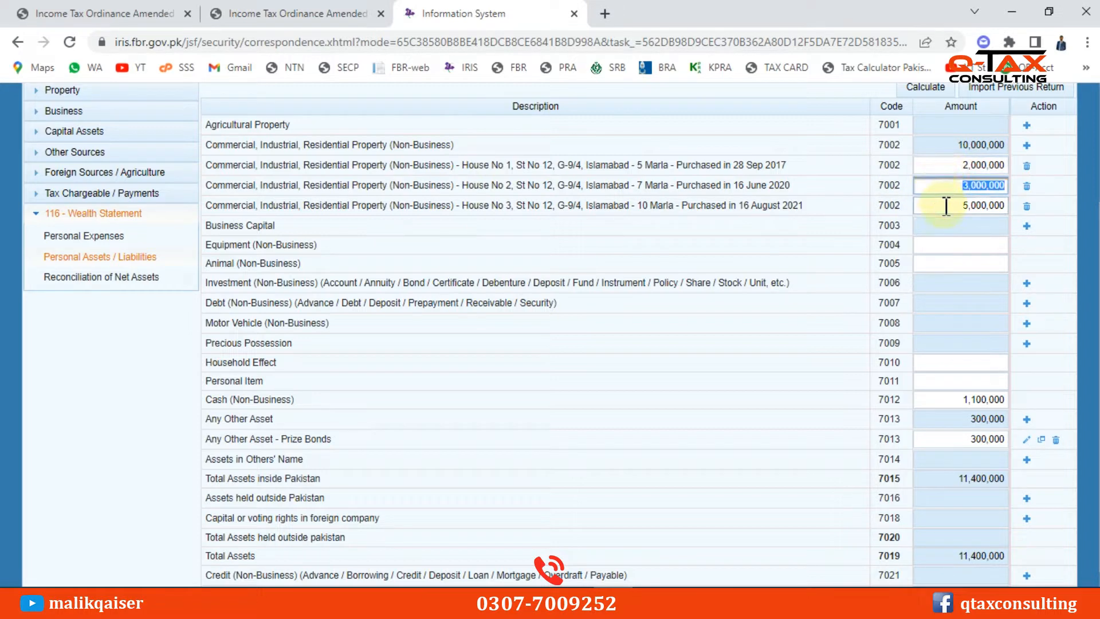
pyautogui.click(946, 207)
pyautogui.click(838, 201)
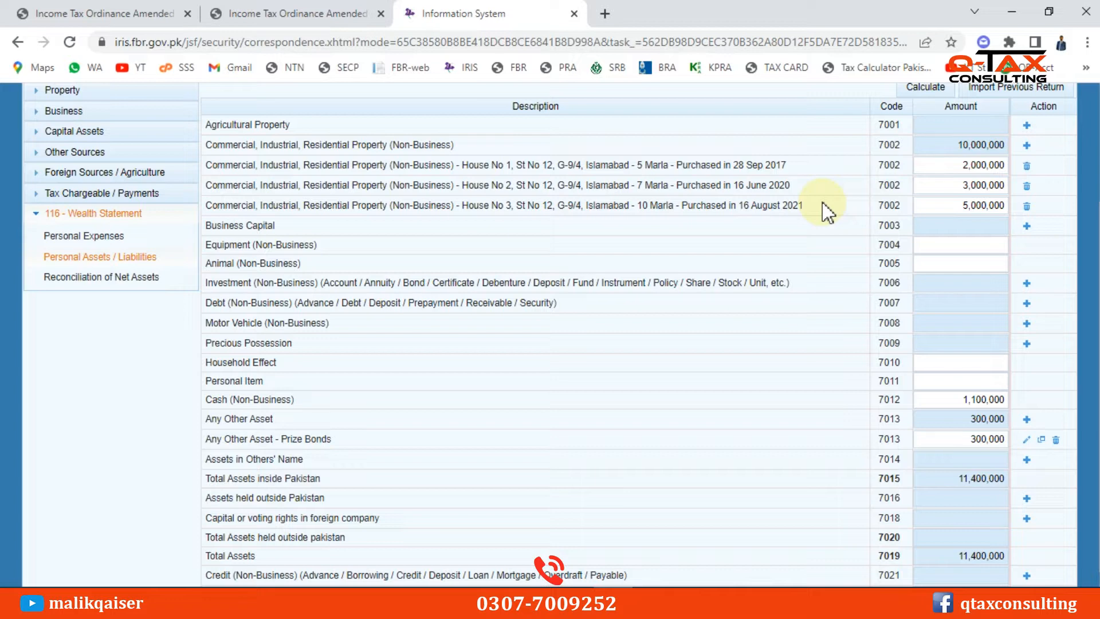
# Step: Open the Income Tax Ordinance PDF and read section 37 on capital gains through the sub-section (3A) holding period table
pyautogui.click(100, 14)
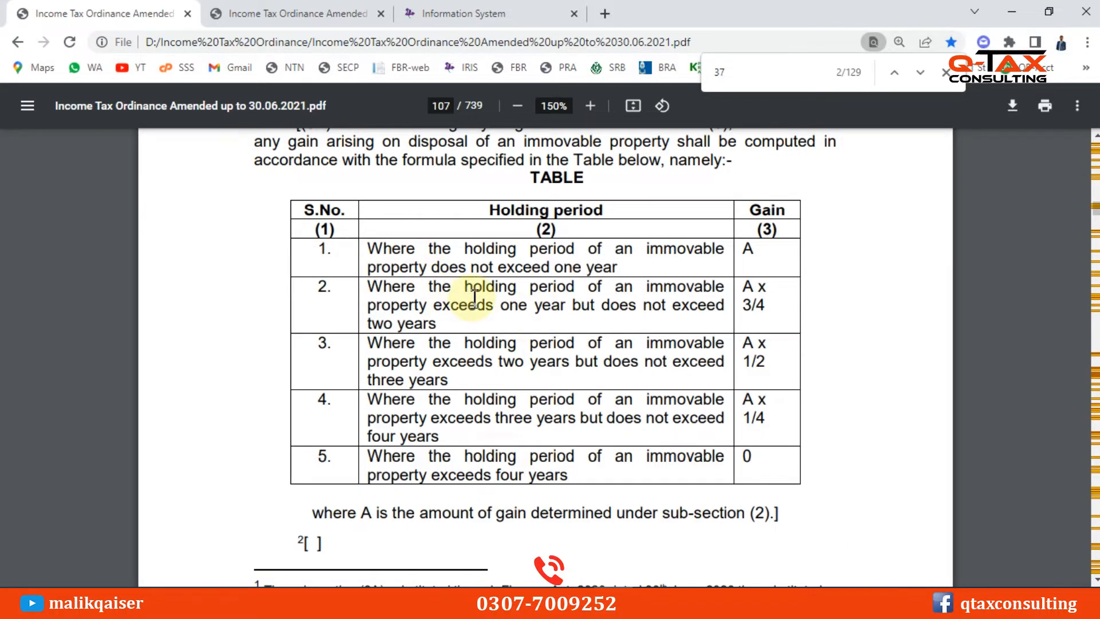
pyautogui.scroll(7, 538, 375)
pyautogui.scroll(15, 541, 376)
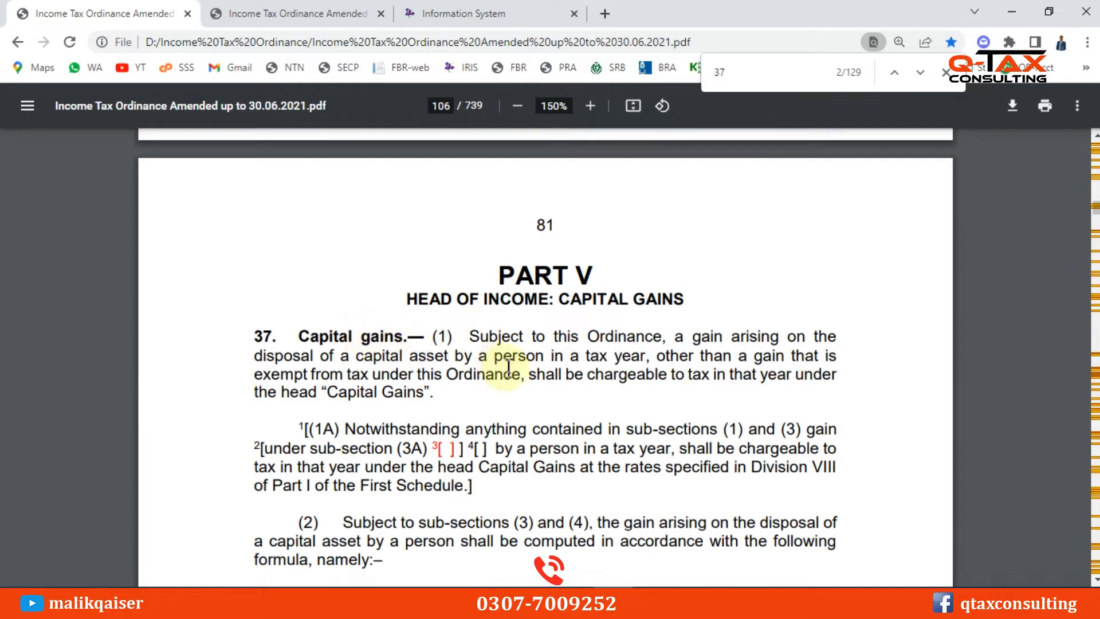
pyautogui.scroll(-6, 524, 376)
pyautogui.scroll(-15, 525, 377)
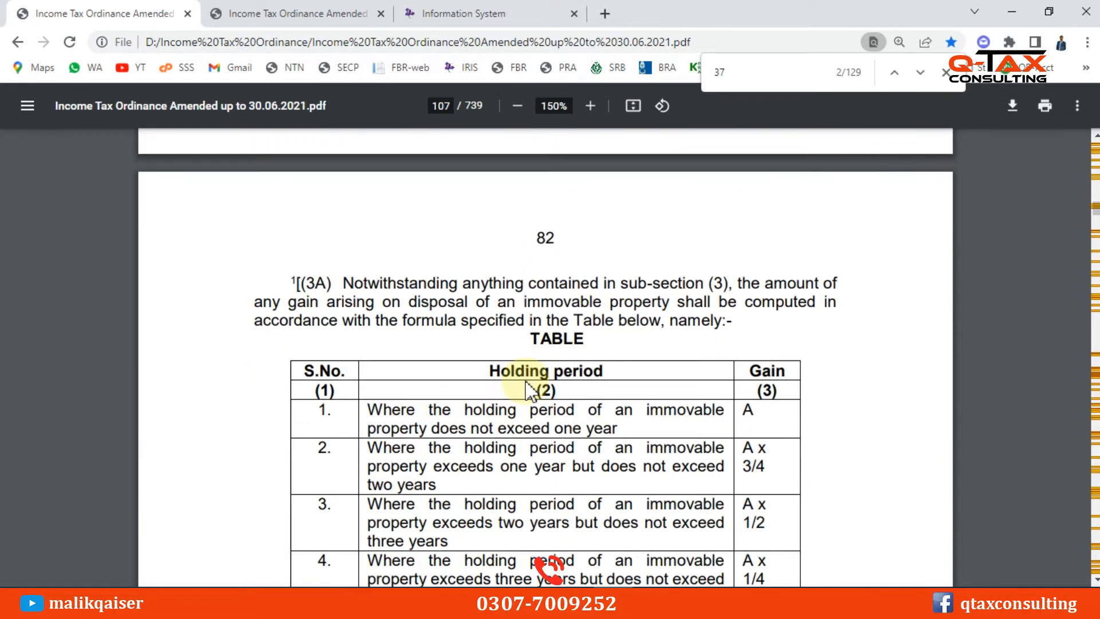
pyautogui.scroll(-1, 528, 383)
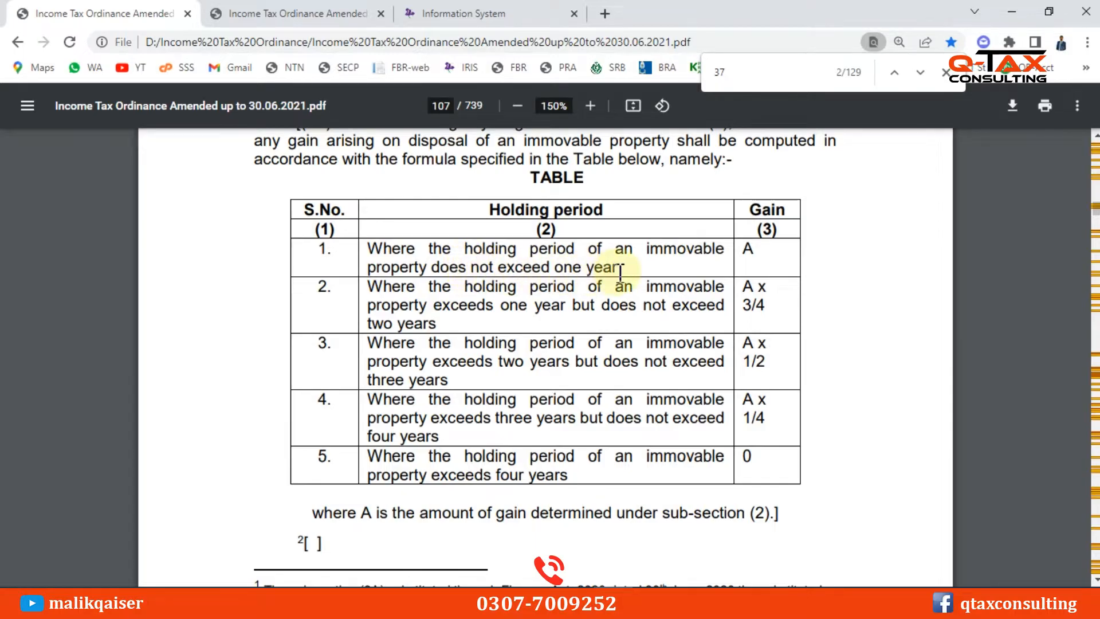
# Step: Examine rows 1 to 4 of the holding period table, highlighting the gain fractions 3/4, 1/2 and 1/4
pyautogui.moveTo(620, 269); pyautogui.dragTo(378, 248)
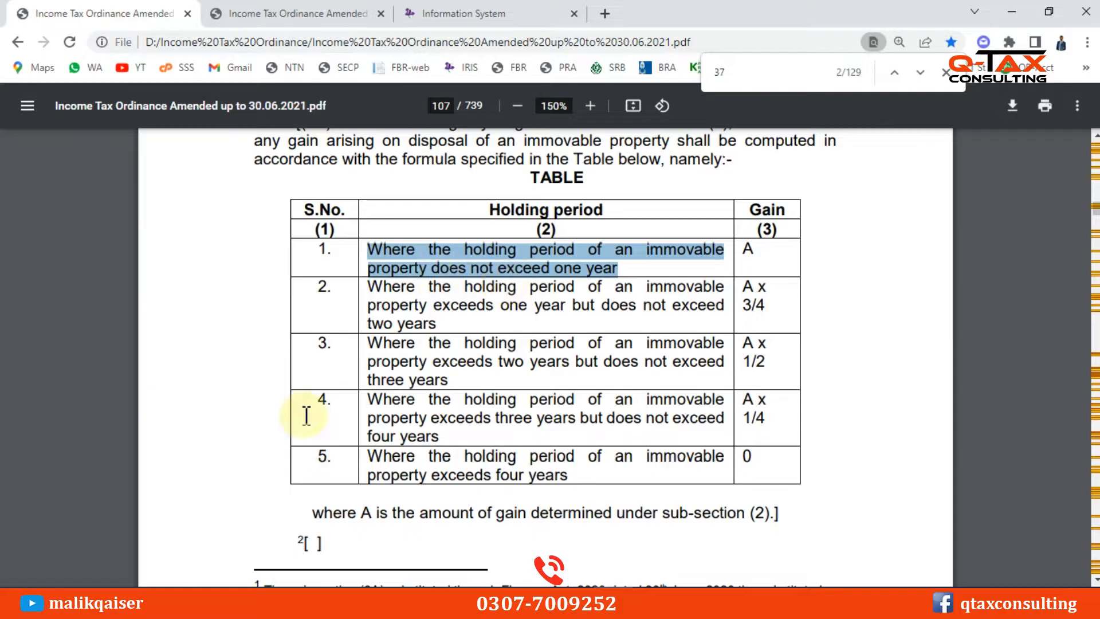
pyautogui.moveTo(370, 285); pyautogui.dragTo(450, 321)
pyautogui.click(567, 312)
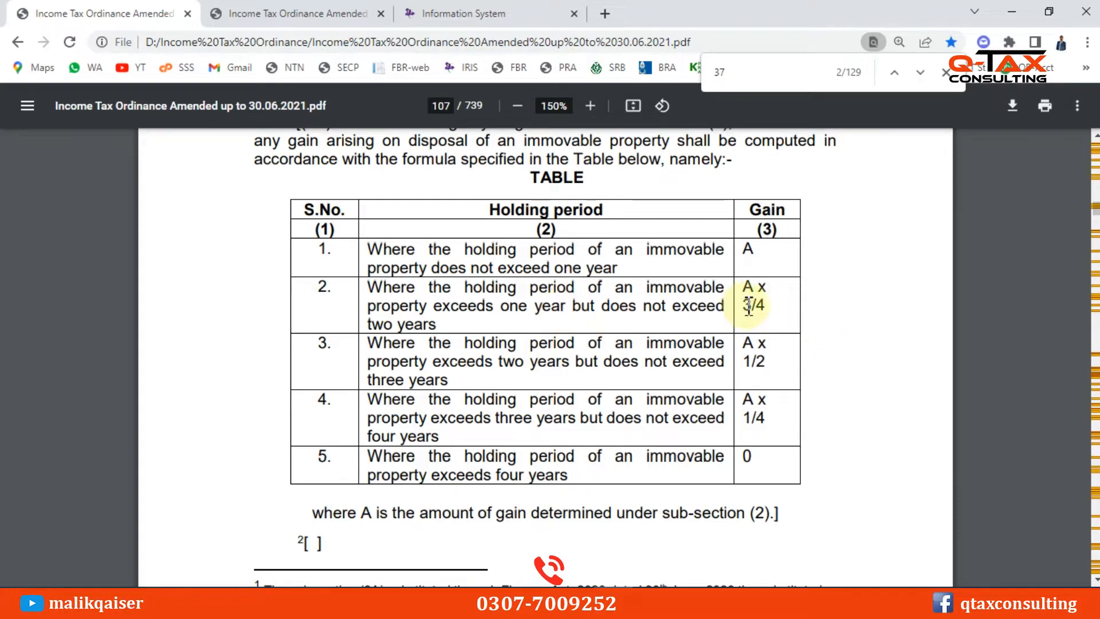
pyautogui.moveTo(740, 305); pyautogui.dragTo(768, 305)
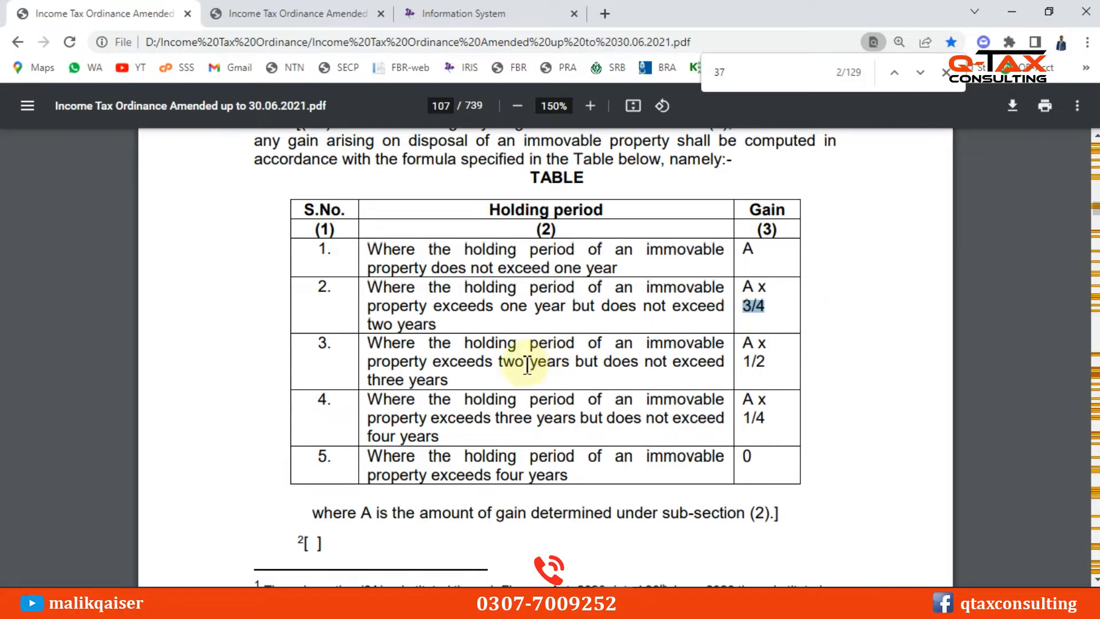
pyautogui.click(499, 361)
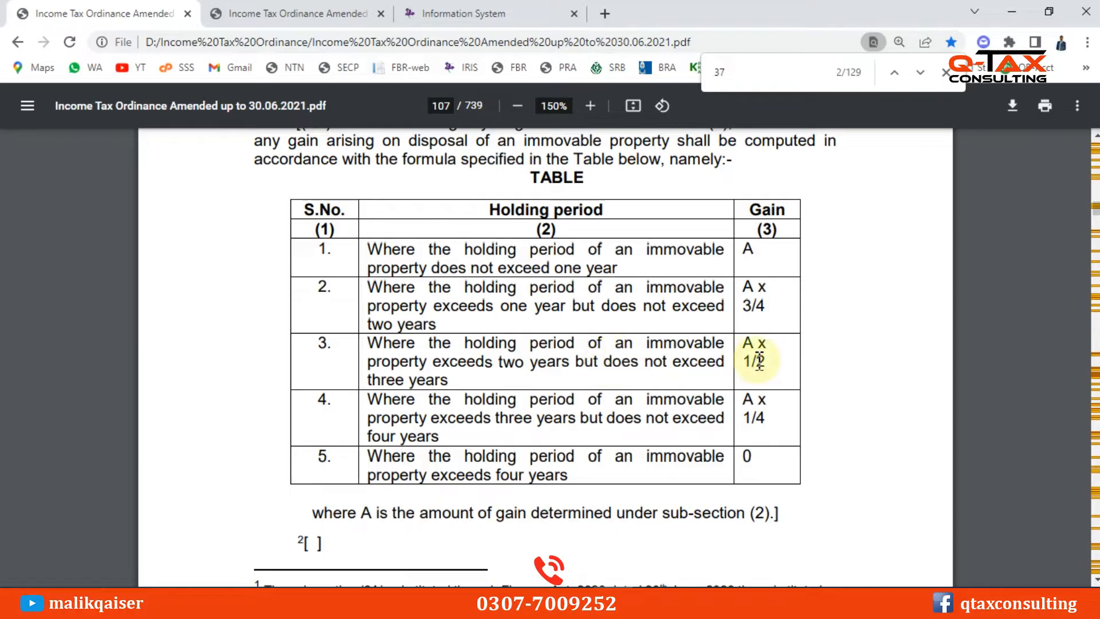
pyautogui.moveTo(743, 361); pyautogui.dragTo(769, 361)
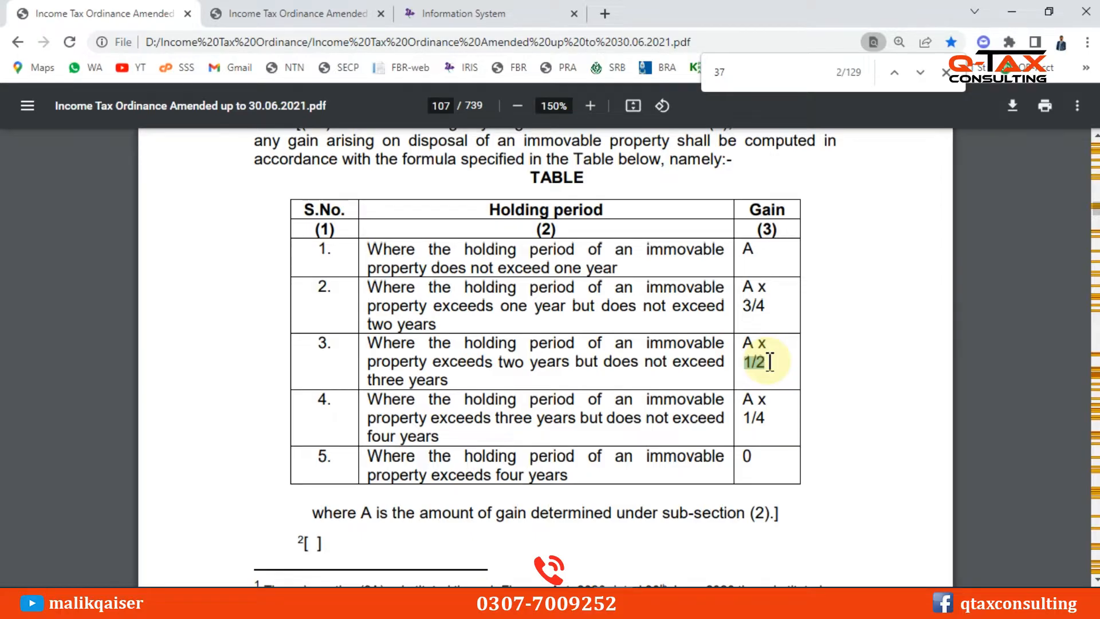
pyautogui.click(560, 410)
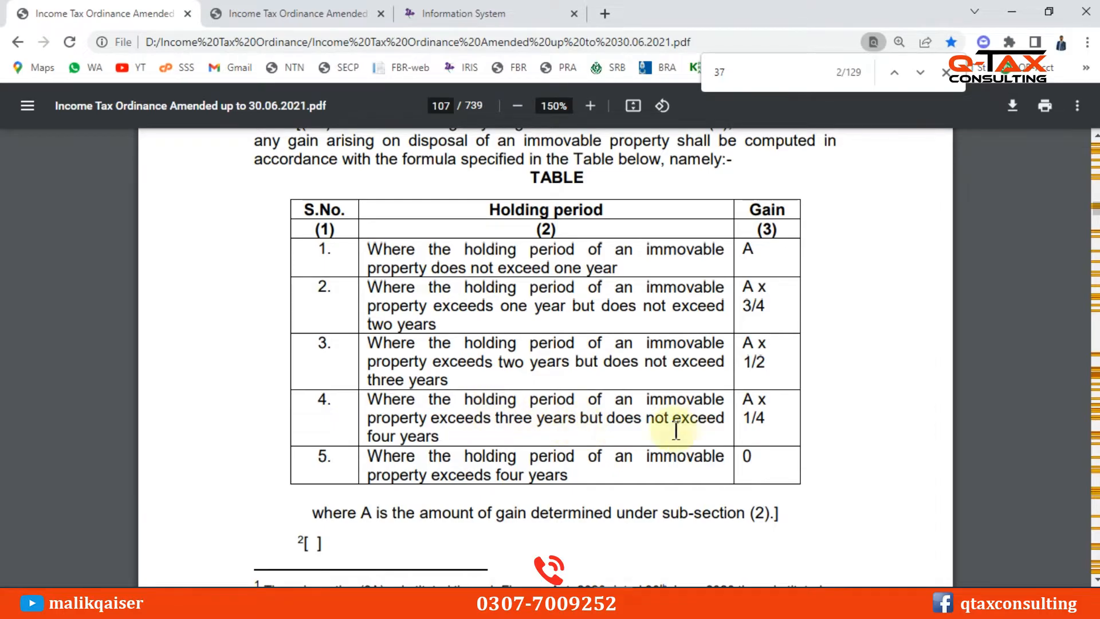
pyautogui.moveTo(744, 414); pyautogui.dragTo(768, 417)
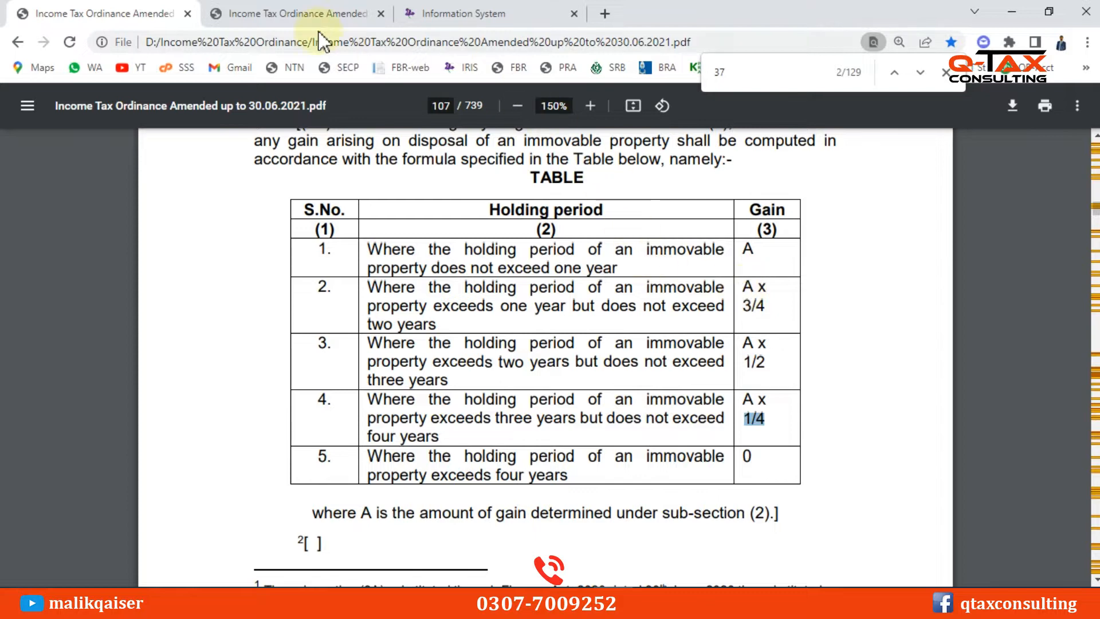
# Step: Switch to the other ordinance copy and examine the Division VIII tax rate for gains not exceeding Rs. 5 million
pyautogui.click(305, 17)
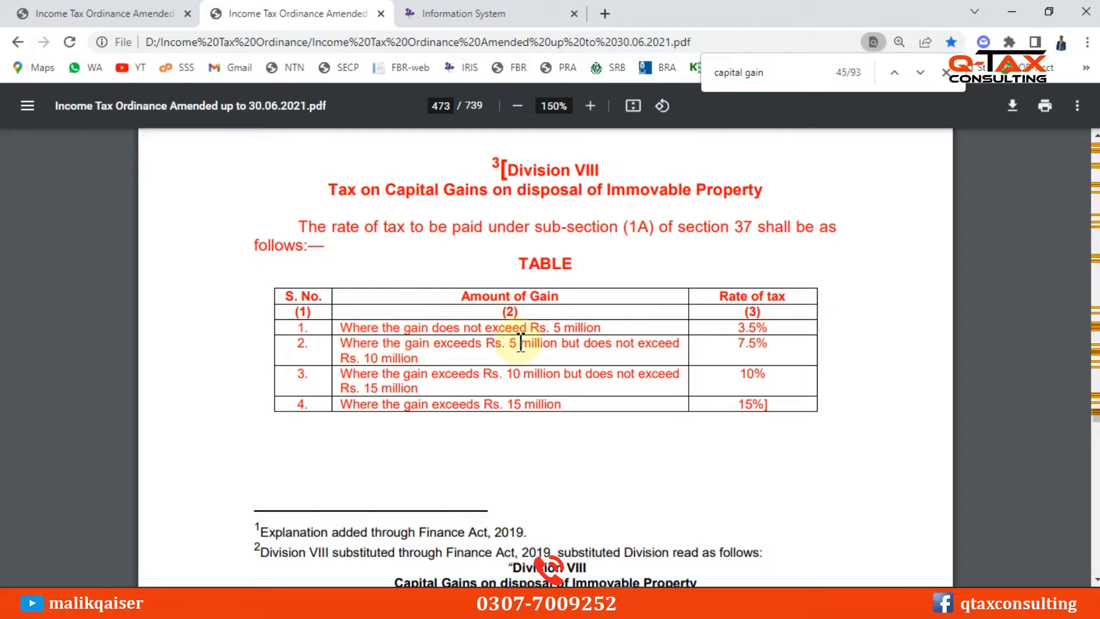
pyautogui.doubleClick(557, 327)
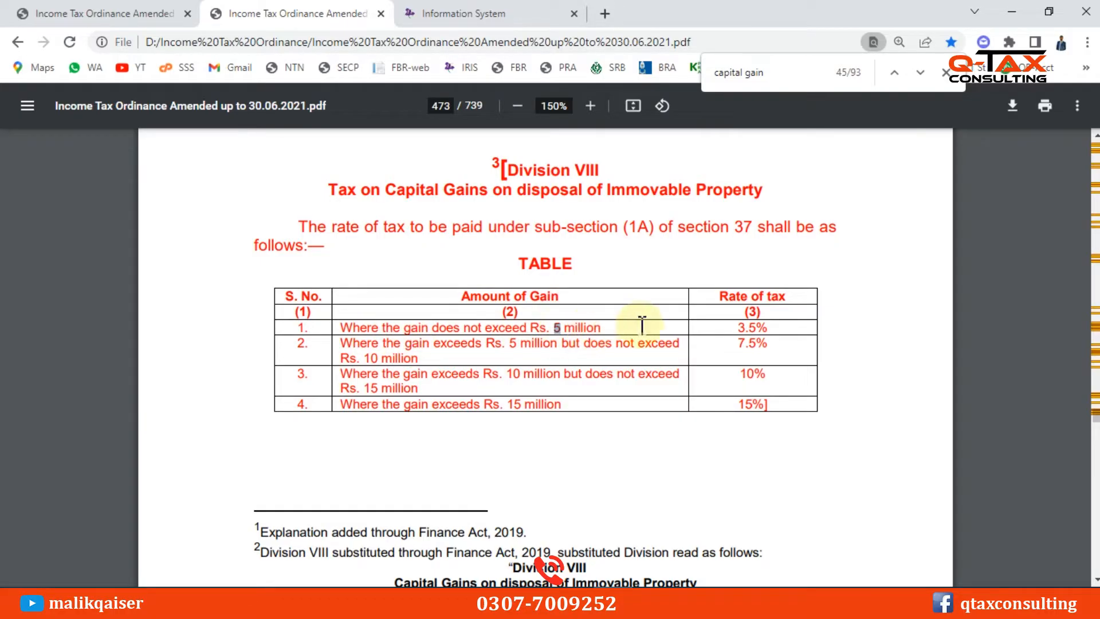
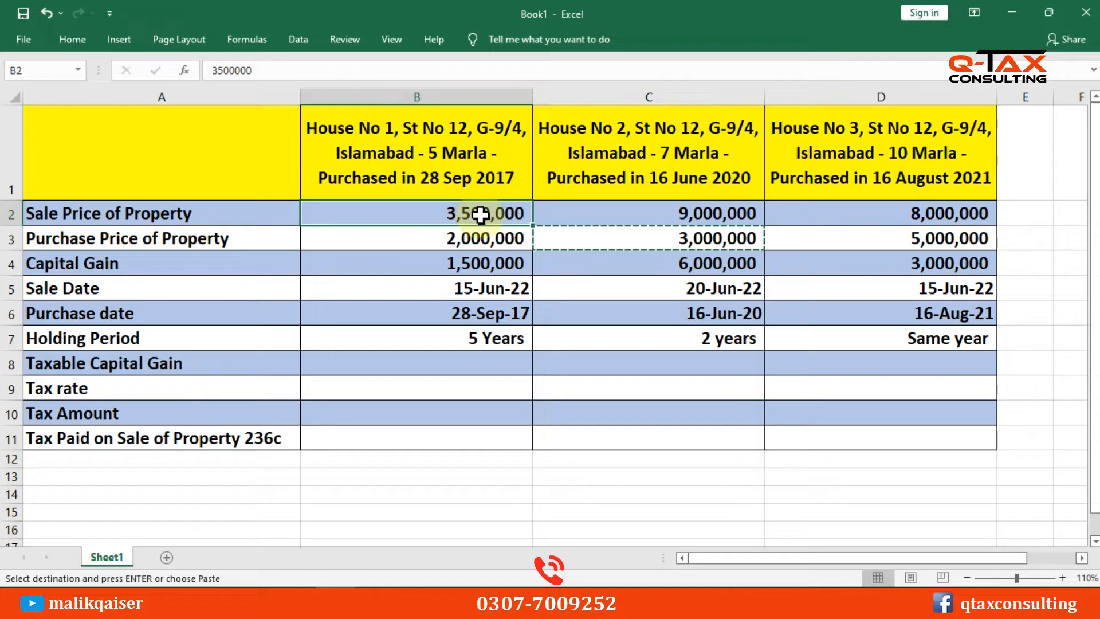
# Step: In the Excel sheet, review the sale price, purchase price and capital gain of the 5 Marla house
pyautogui.click(98, 216)
pyautogui.click(474, 209)
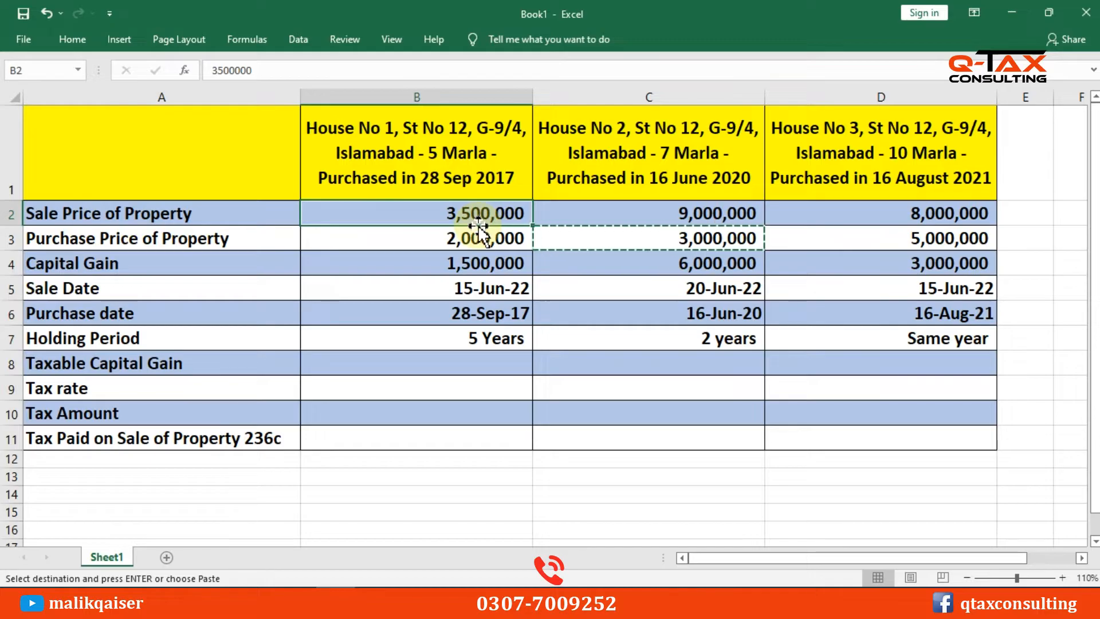
pyautogui.click(494, 290)
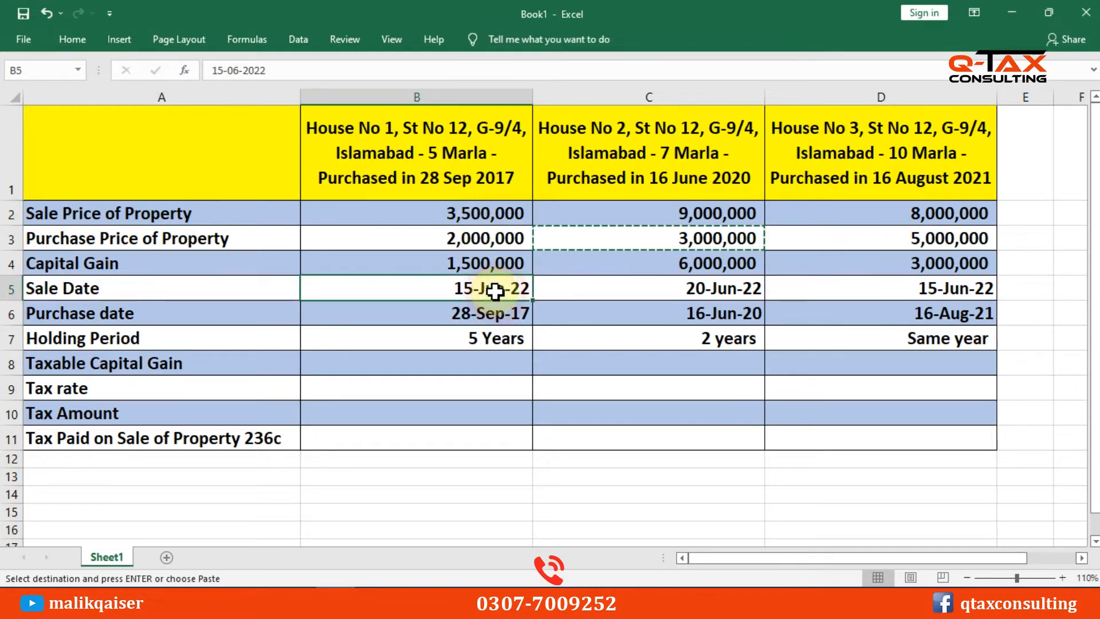
pyautogui.click(471, 213)
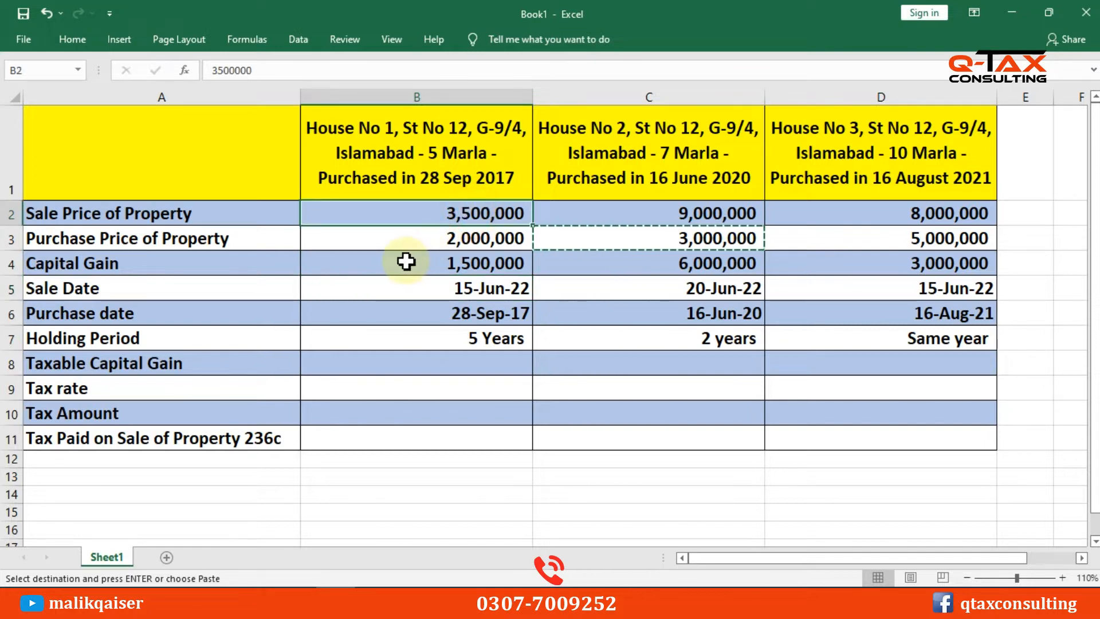
pyautogui.click(220, 238)
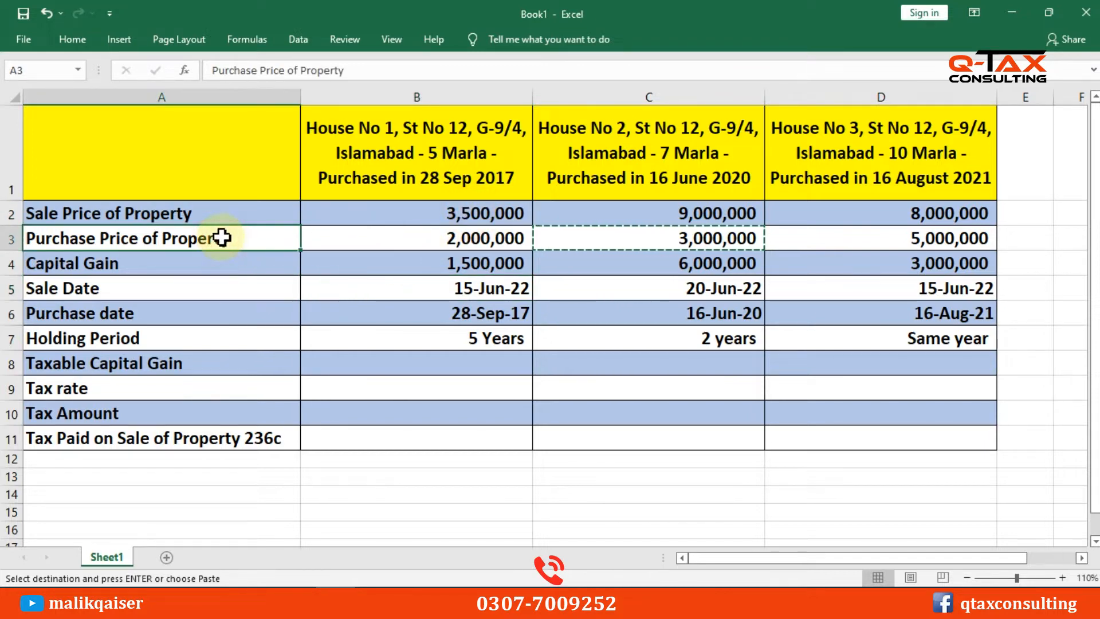
pyautogui.click(490, 242)
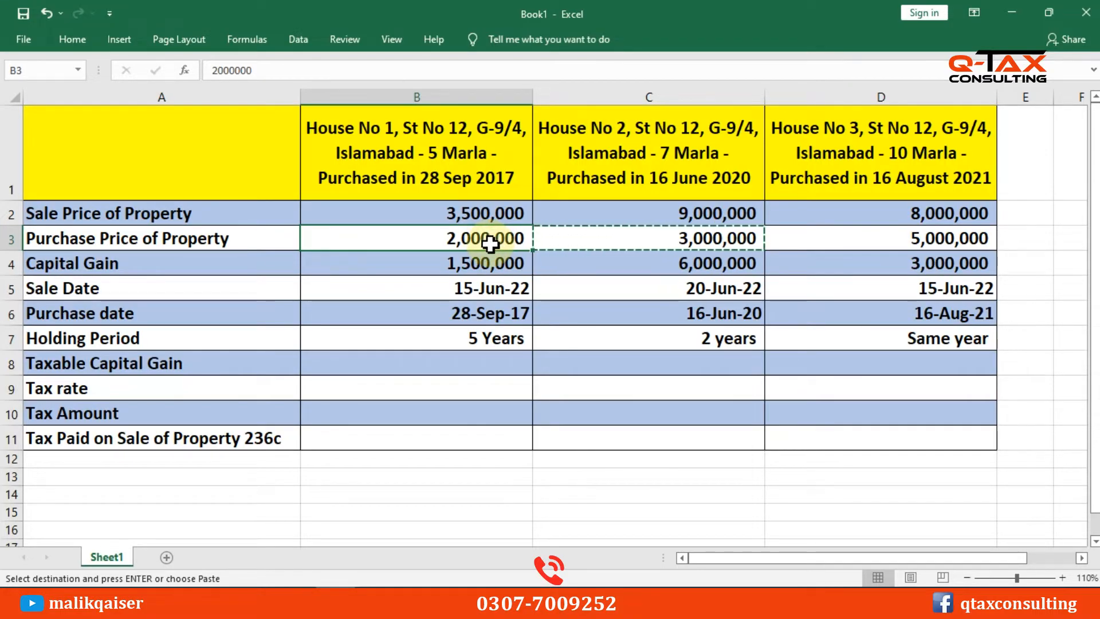
pyautogui.click(470, 263)
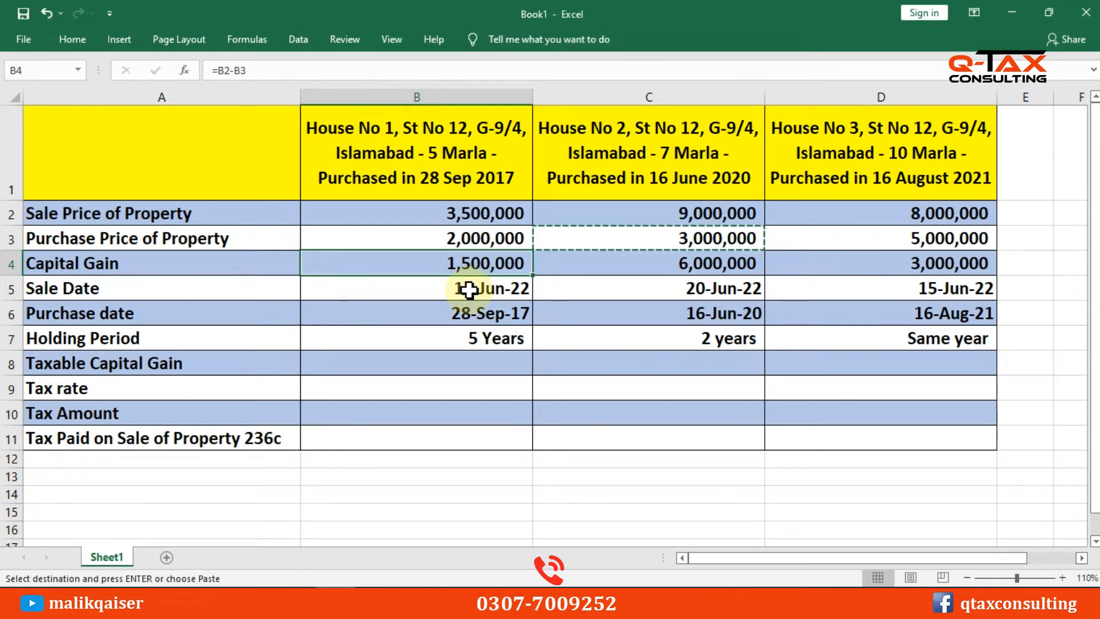
# Step: Check the 5 Marla house's sale date, purchase date and holding period against its Taxable Capital Gain cell
pyautogui.click(496, 289)
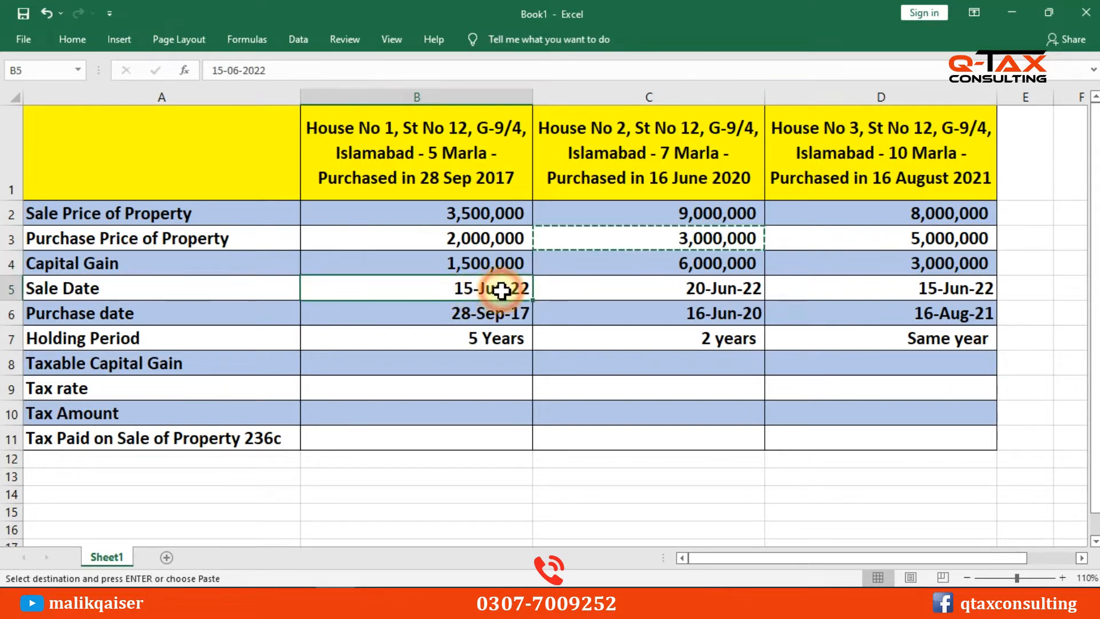
pyautogui.click(483, 317)
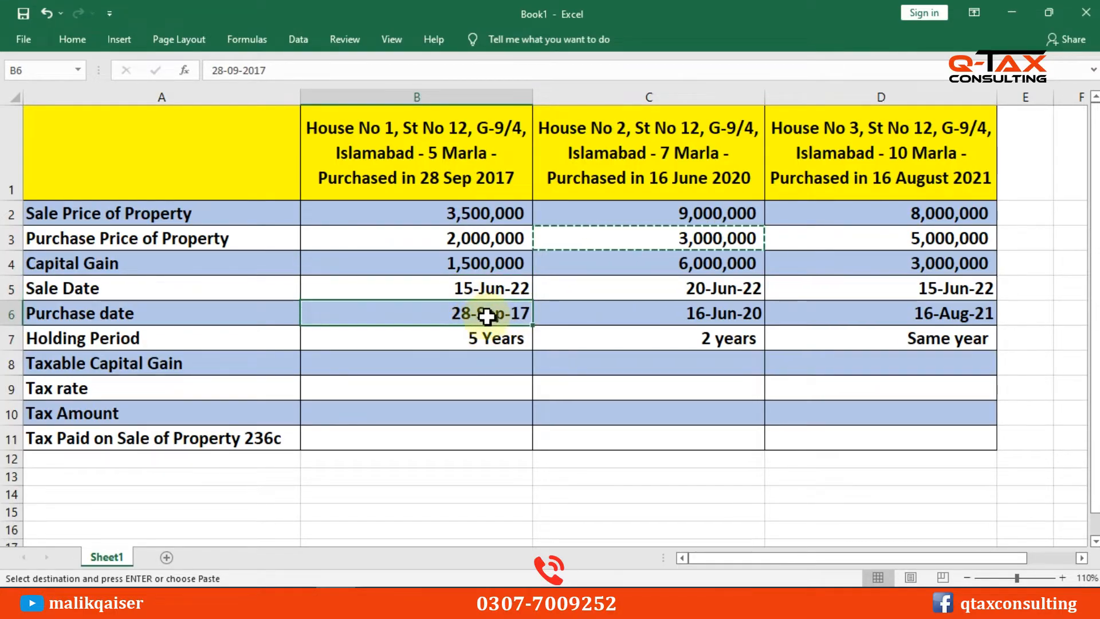
pyautogui.click(466, 290)
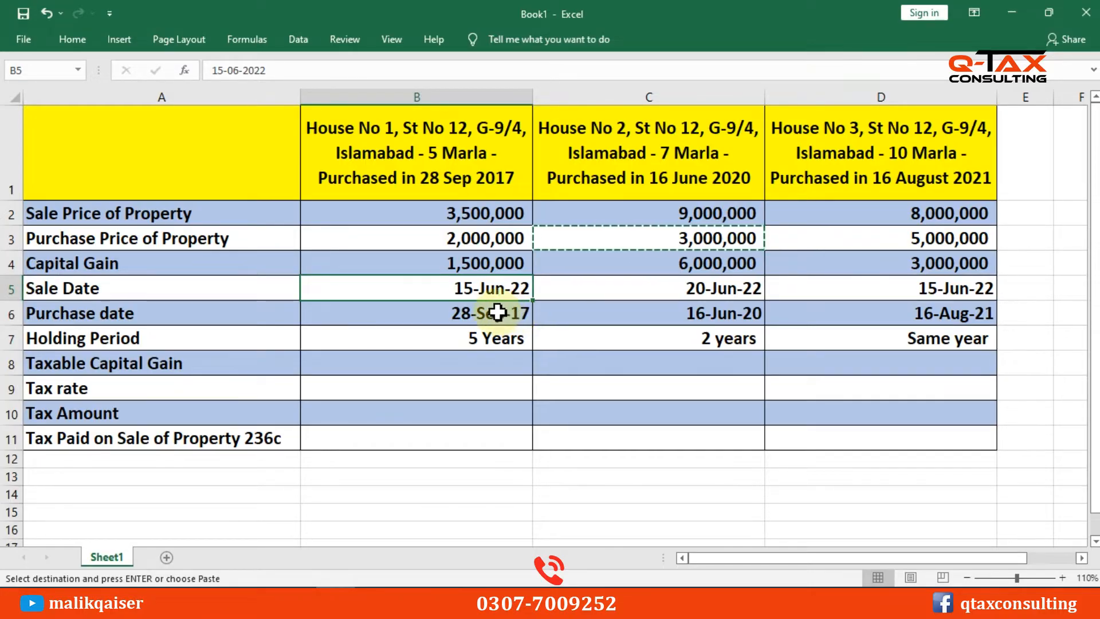
pyautogui.click(498, 313)
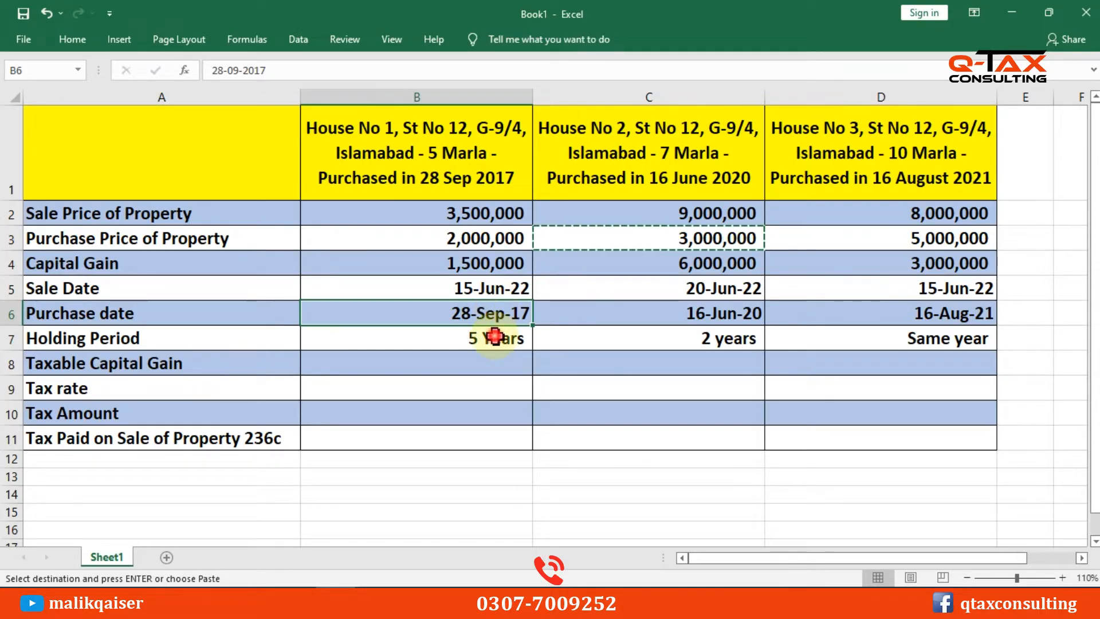
pyautogui.click(496, 337)
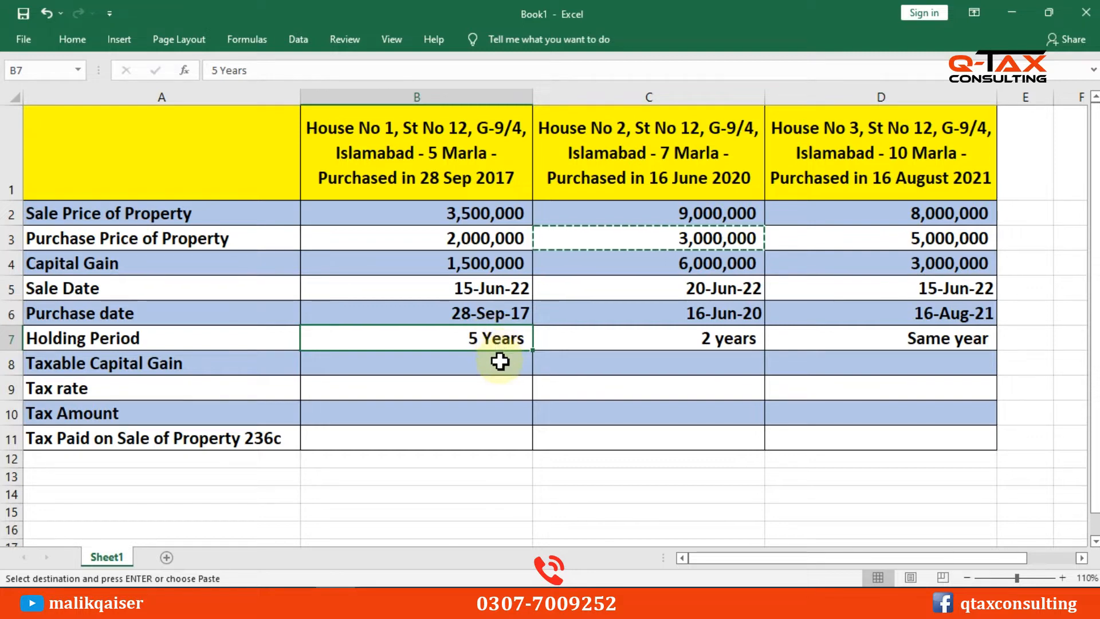
pyautogui.click(500, 361)
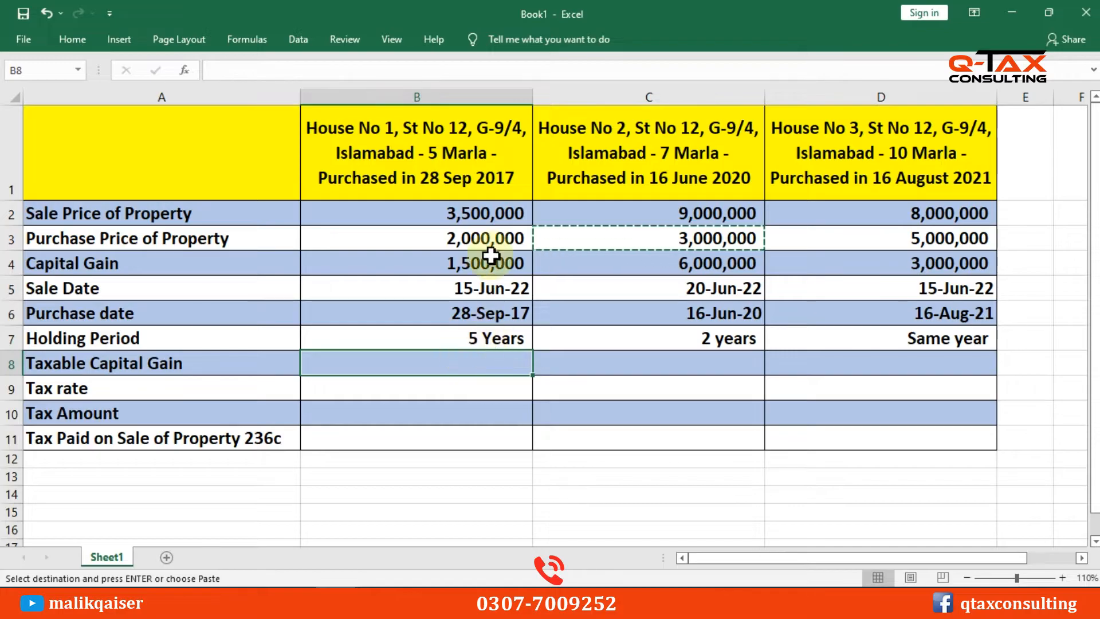
# Step: Review the sale price, purchase price and capital gain of the 7 Marla house
pyautogui.click(676, 265)
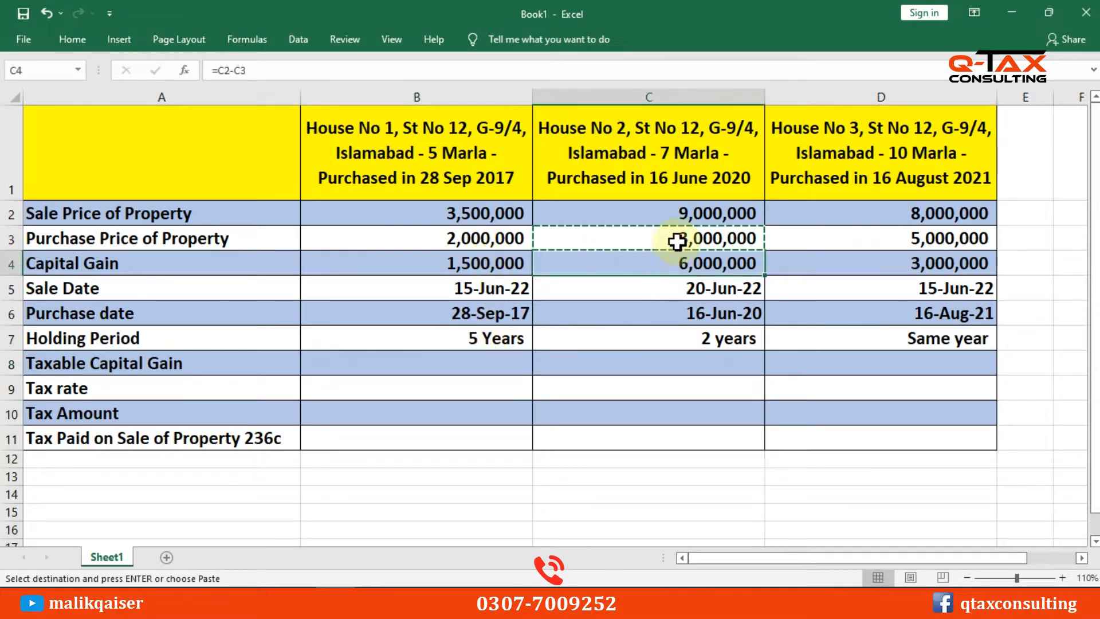
pyautogui.click(680, 213)
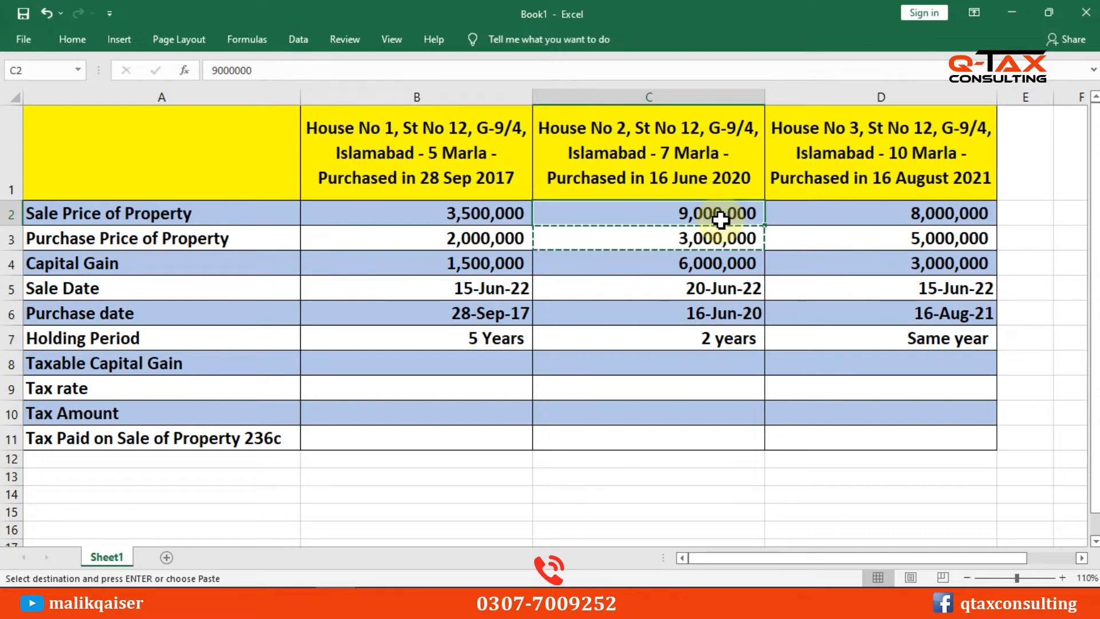
pyautogui.click(695, 244)
pyautogui.doubleClick(698, 235)
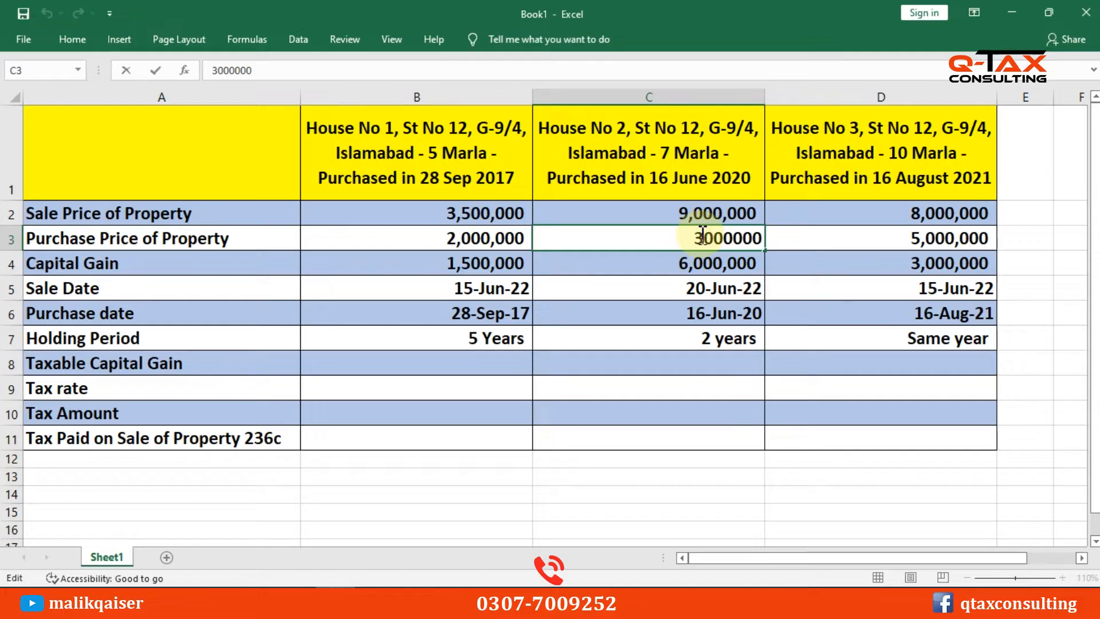
pyautogui.press('Return')
pyautogui.click(705, 235)
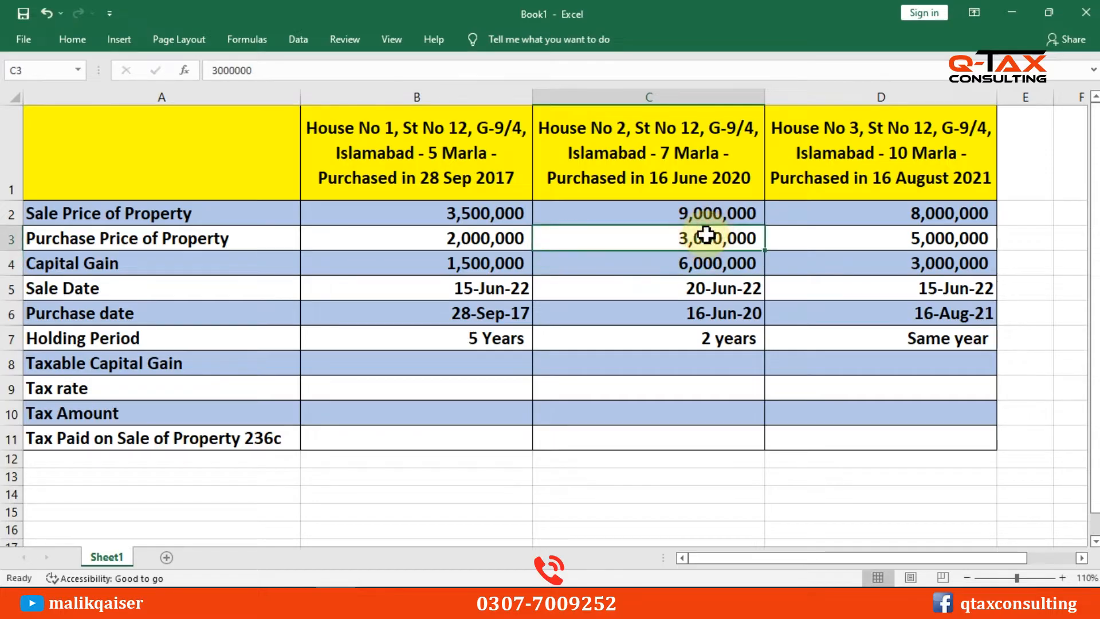
pyautogui.click(703, 212)
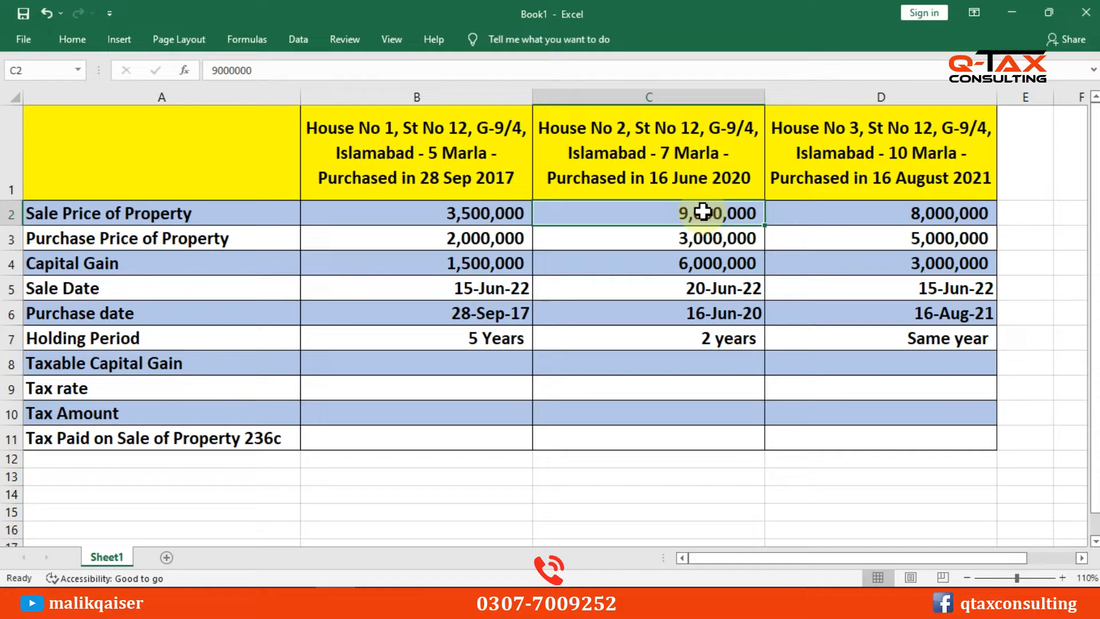
pyautogui.click(699, 263)
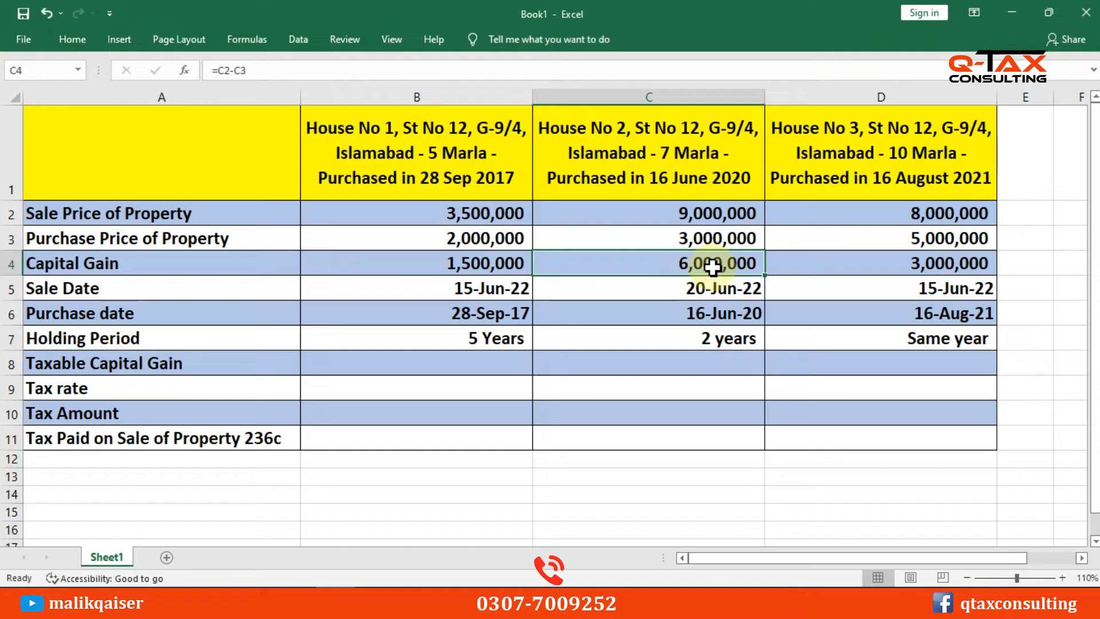
# Step: Compare the 7 Marla house's sale date with its purchase date and check its holding period
pyautogui.click(713, 315)
pyautogui.click(712, 288)
pyautogui.click(712, 310)
pyautogui.click(714, 289)
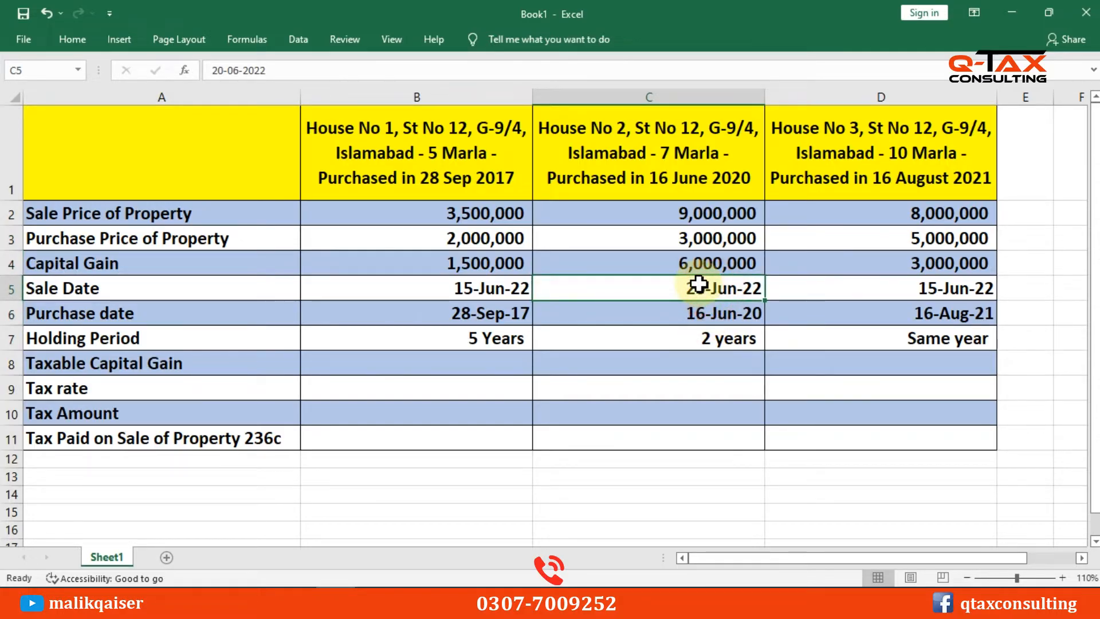
pyautogui.click(711, 312)
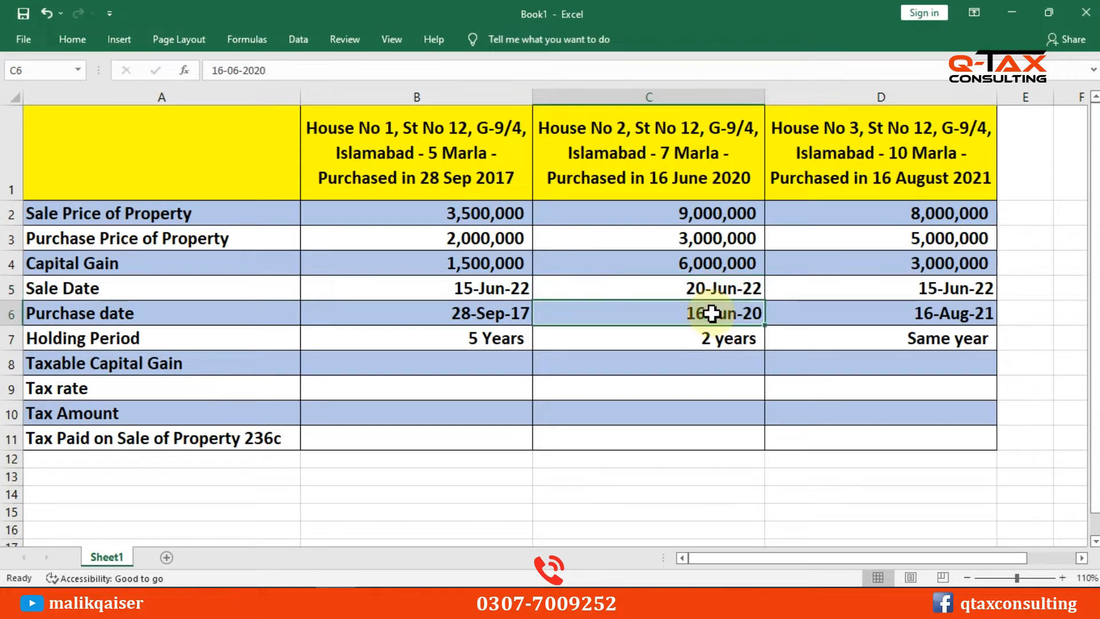
pyautogui.click(714, 289)
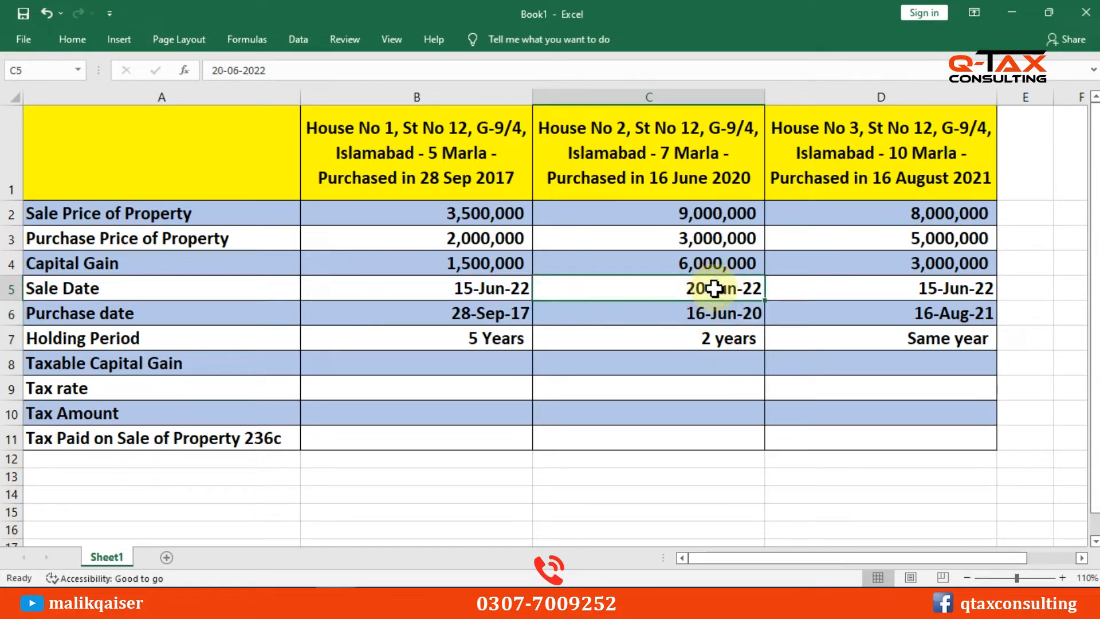
pyautogui.click(711, 313)
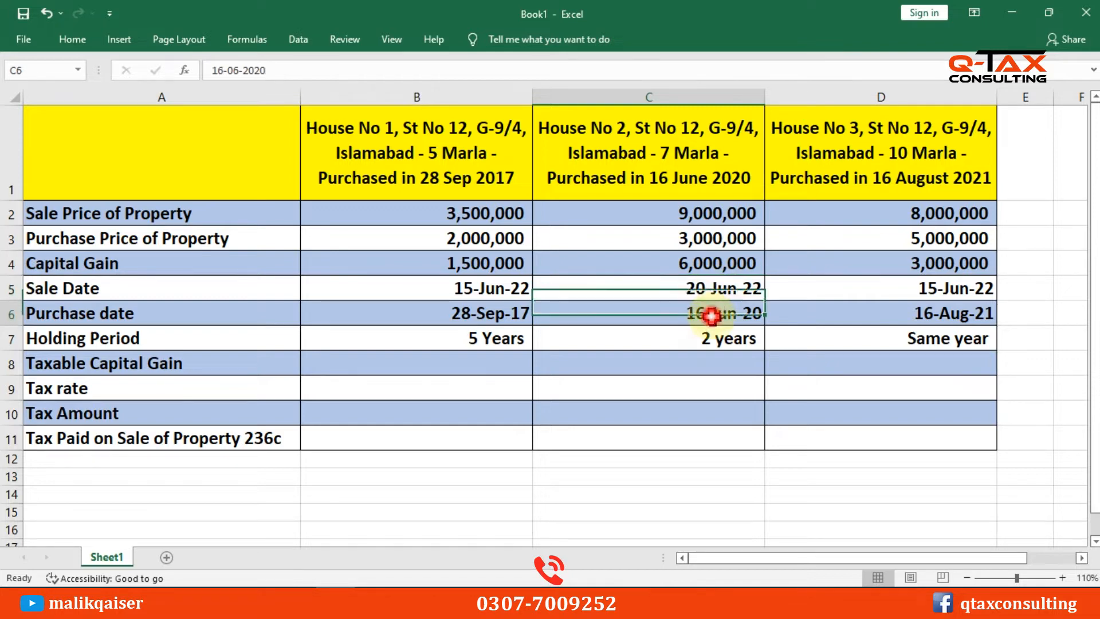
pyautogui.click(715, 344)
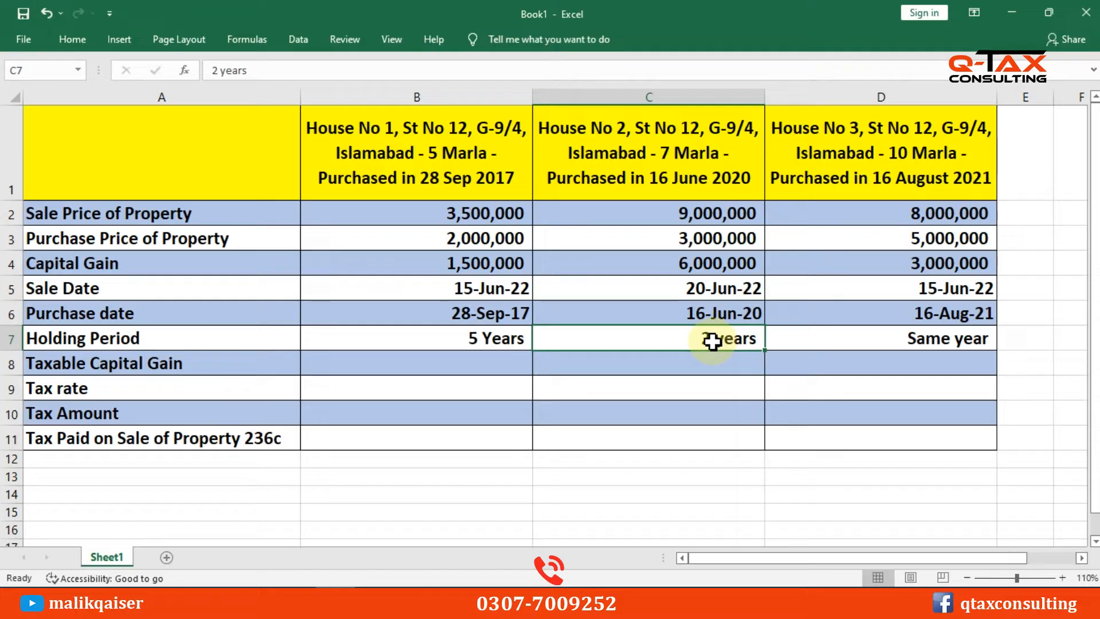
# Step: Switch to the ordinance PDF in the browser and examine the gain formula for holding periods between two and three years
pyautogui.hotkey('alt', 'Tab')
pyautogui.click(114, 12)
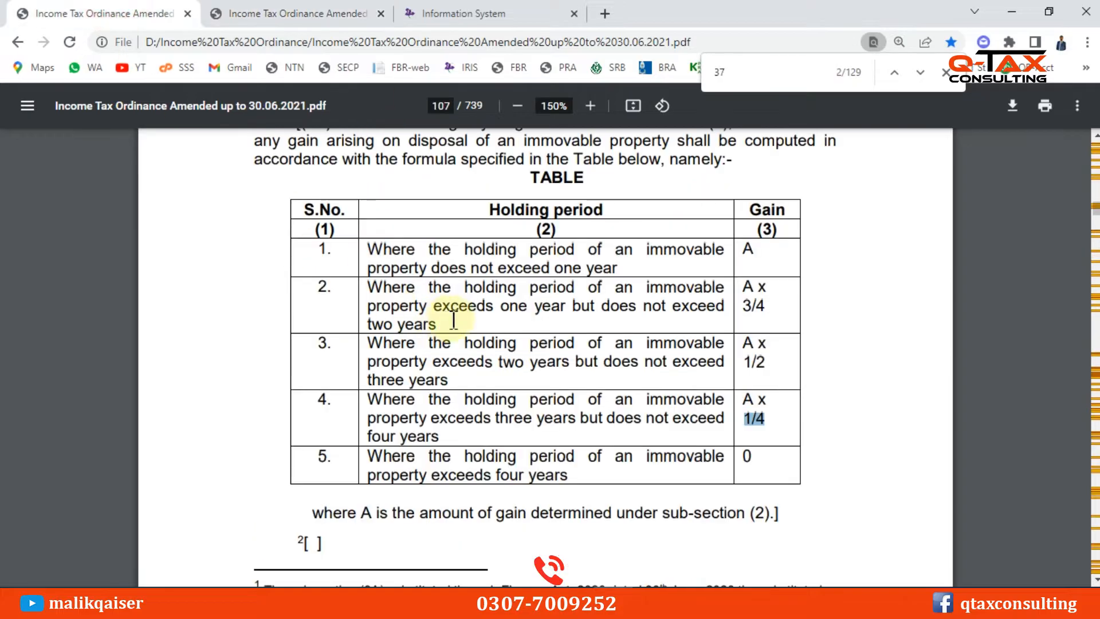
pyautogui.moveTo(498, 363); pyautogui.dragTo(539, 364)
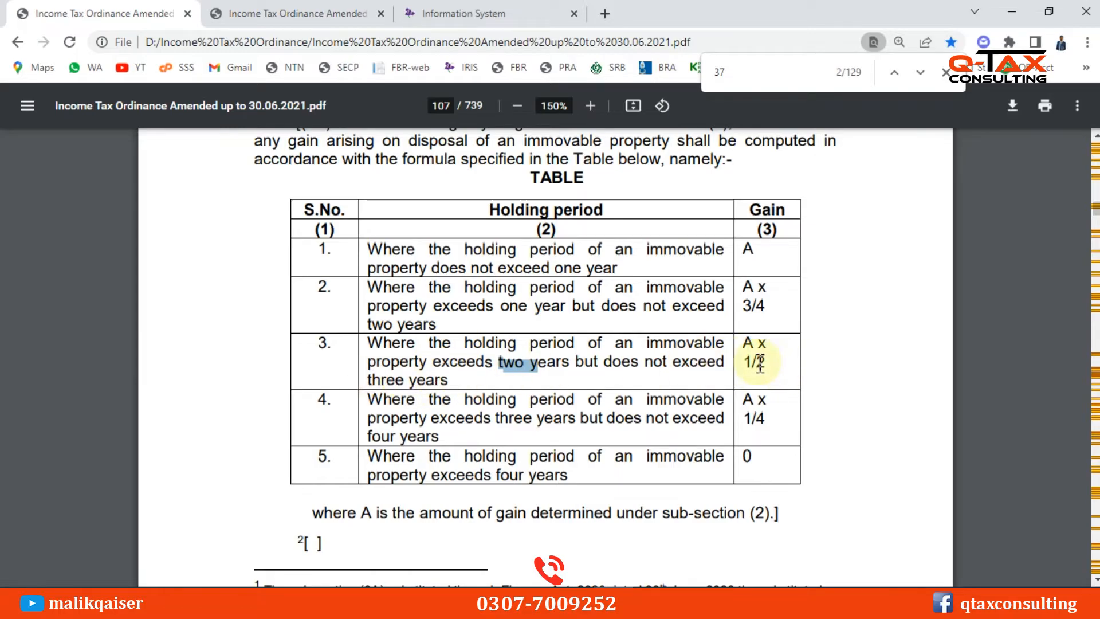
pyautogui.moveTo(745, 363); pyautogui.dragTo(769, 361)
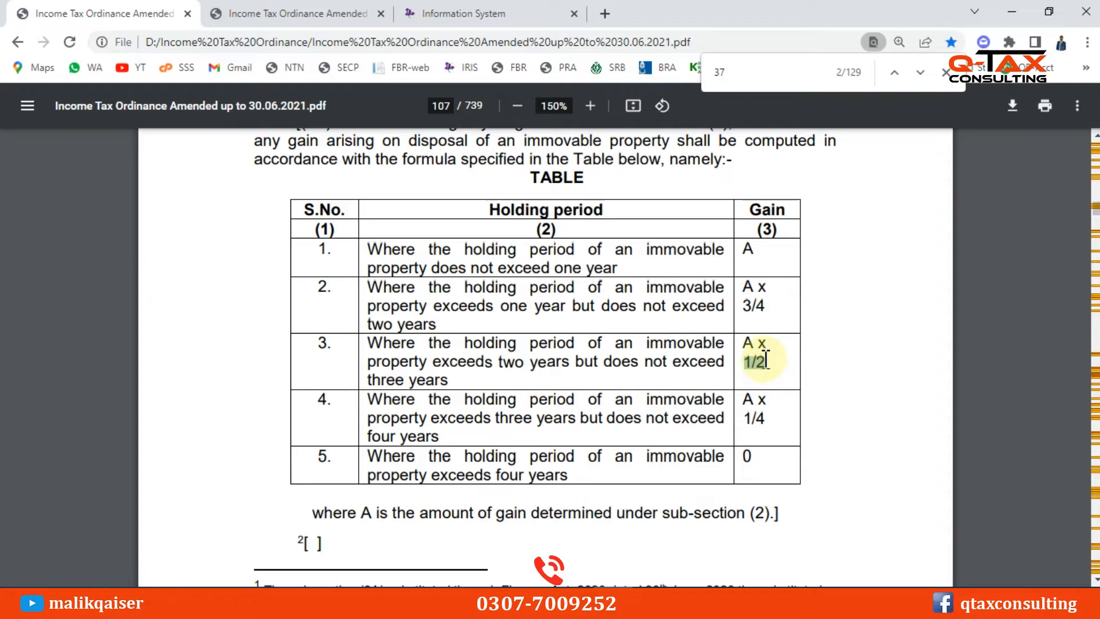
# Step: Back in Excel, calculate the 7 Marla house's Taxable Capital Gain in C8 as half its capital gain, =C4/2
pyautogui.hotkey('alt', 'Tab')
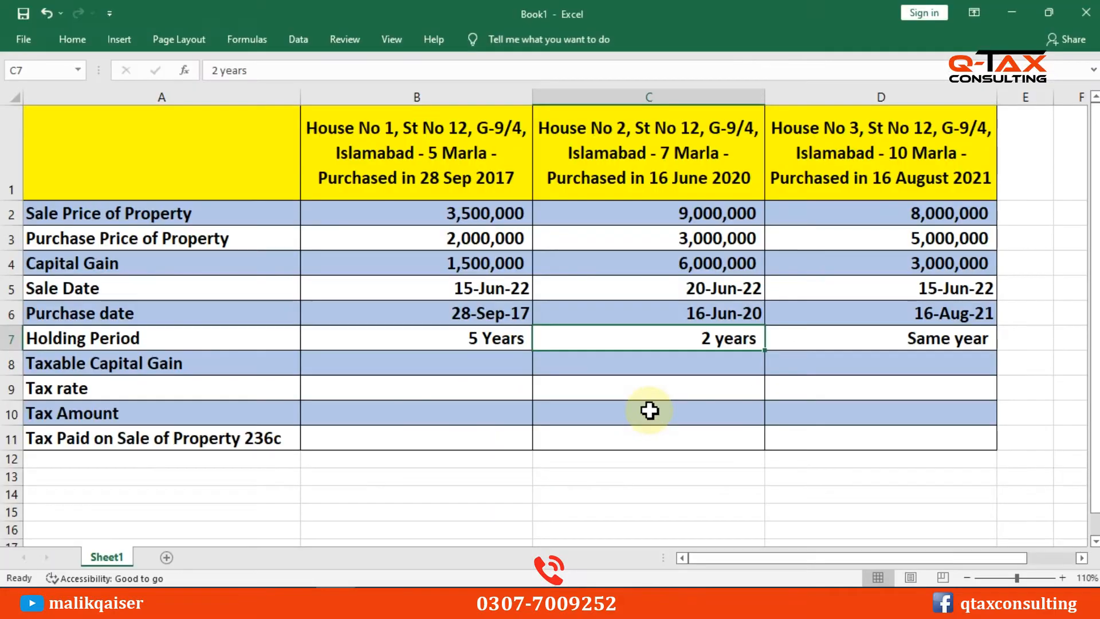
pyautogui.click(718, 366)
pyautogui.write('=')
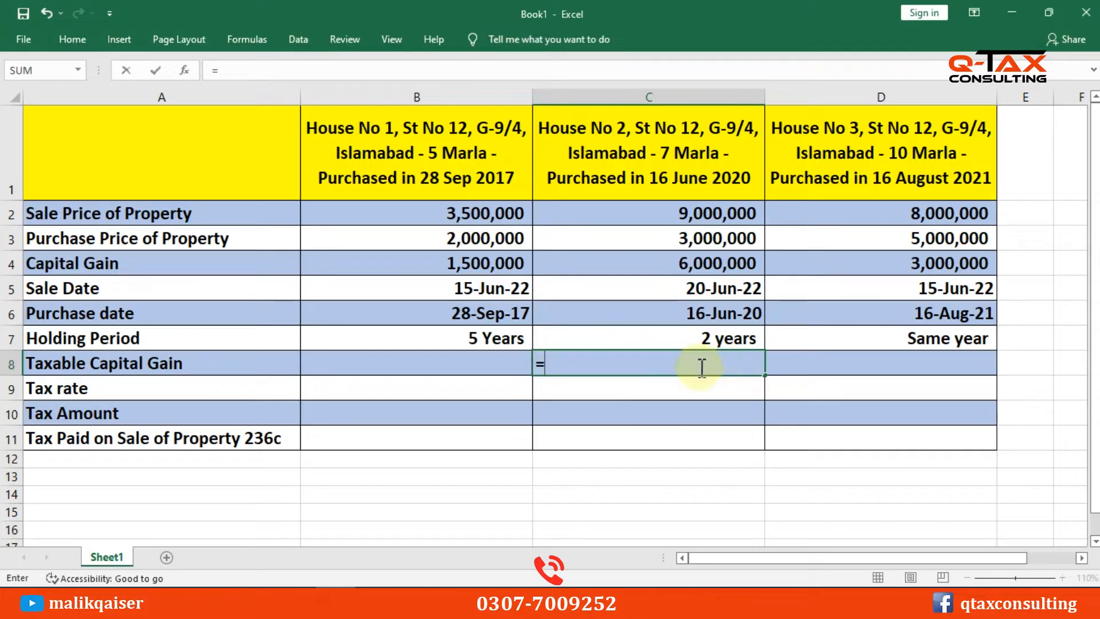
pyautogui.click(147, 364)
pyautogui.click(716, 269)
pyautogui.write('/2')
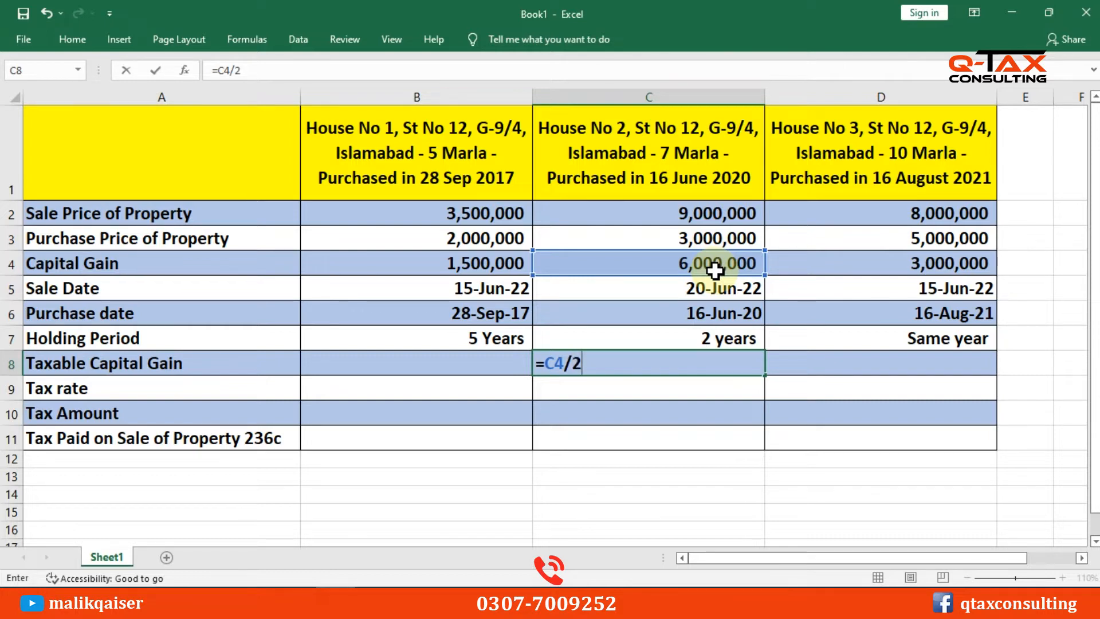
pyautogui.press('Return')
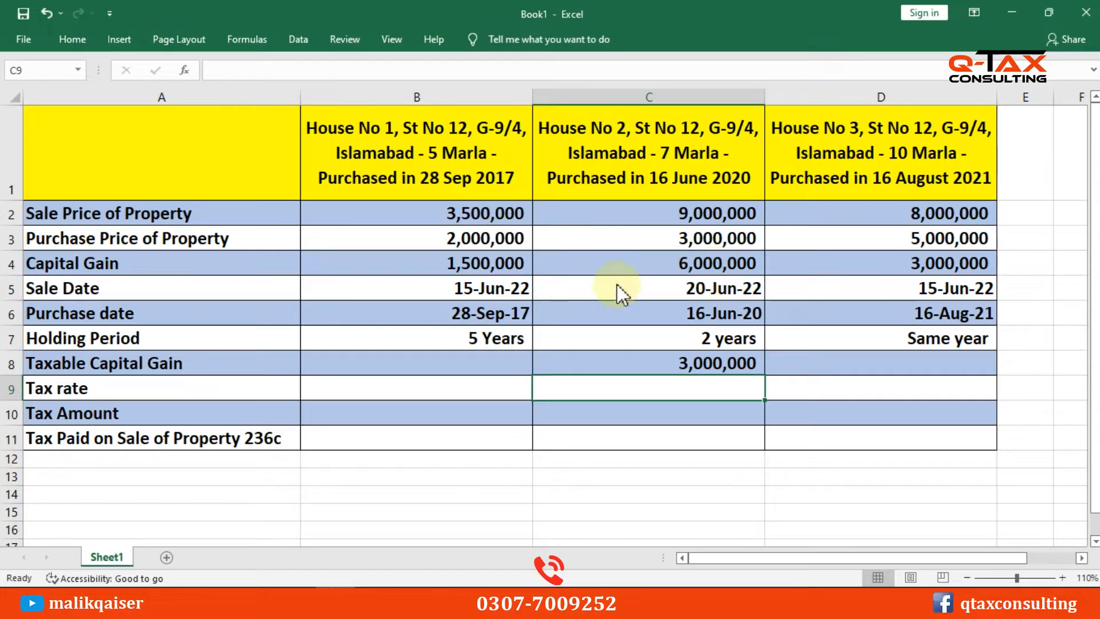
# Step: Check the 7 Marla house's capital gain against the Division VIII rate table in the browser's other ordinance copy, examining the Rs. 5–10 million bracket
pyautogui.hotkey('alt', 'Tab')
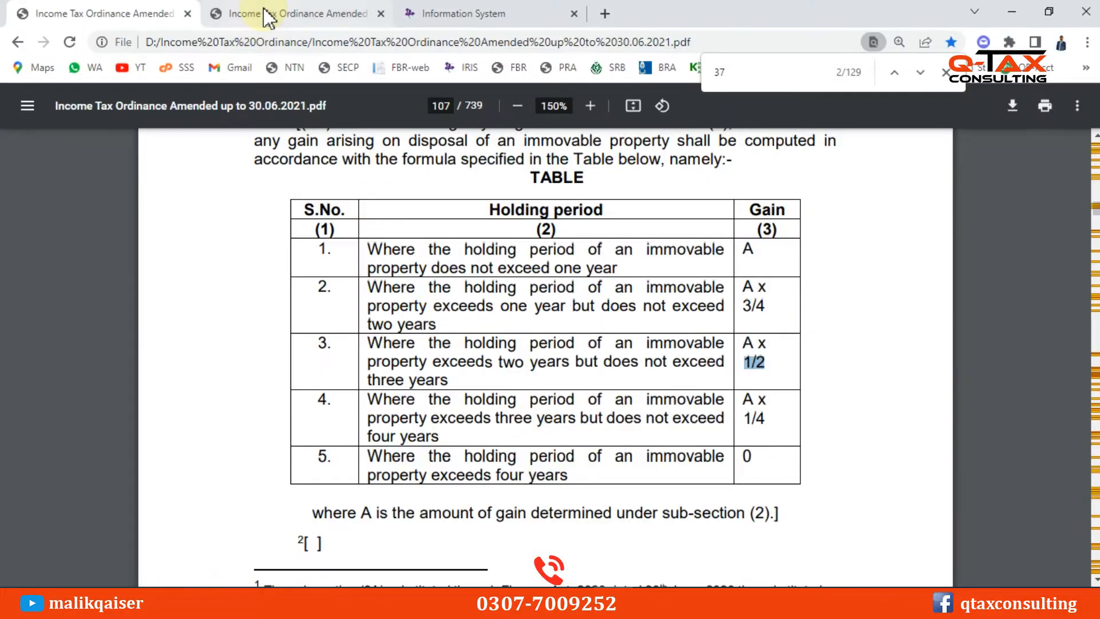
pyautogui.click(267, 13)
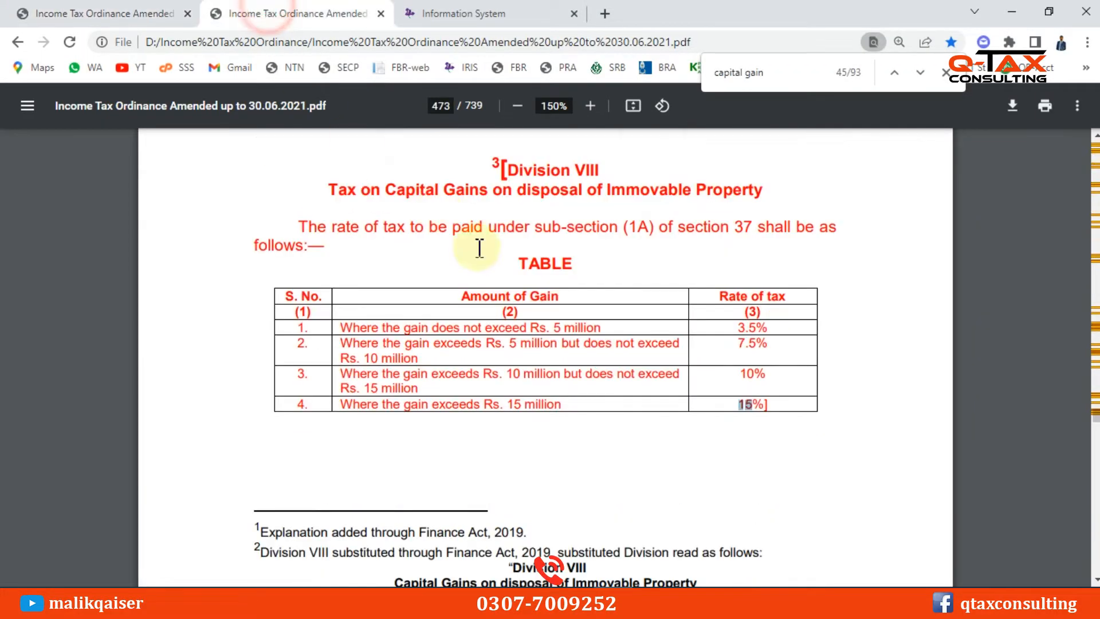
pyautogui.doubleClick(559, 328)
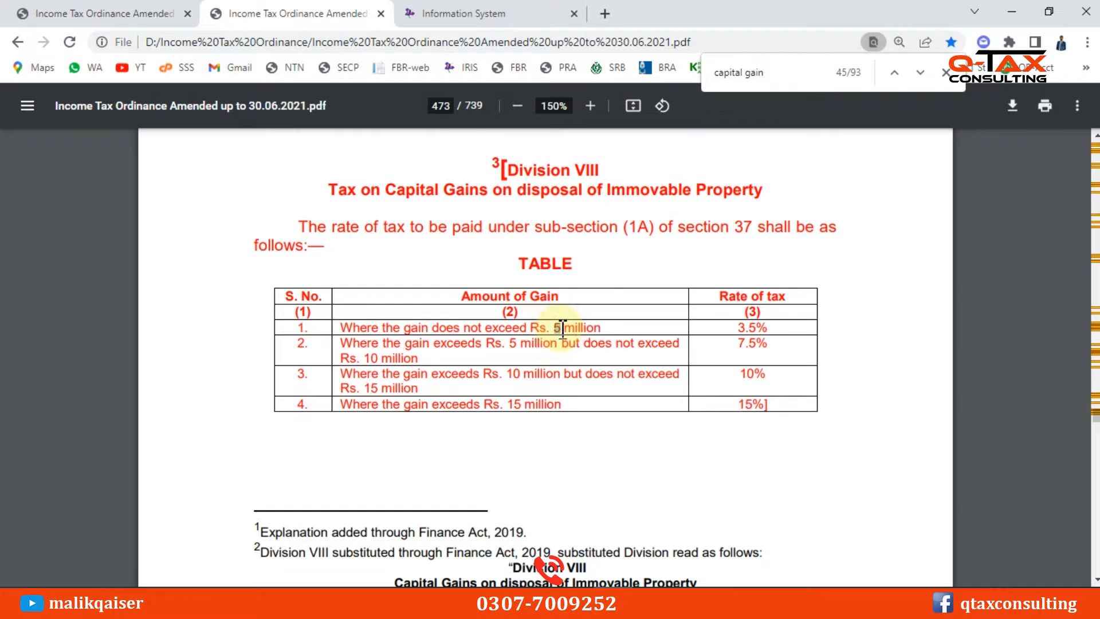
pyautogui.hotkey('alt', 'Tab')
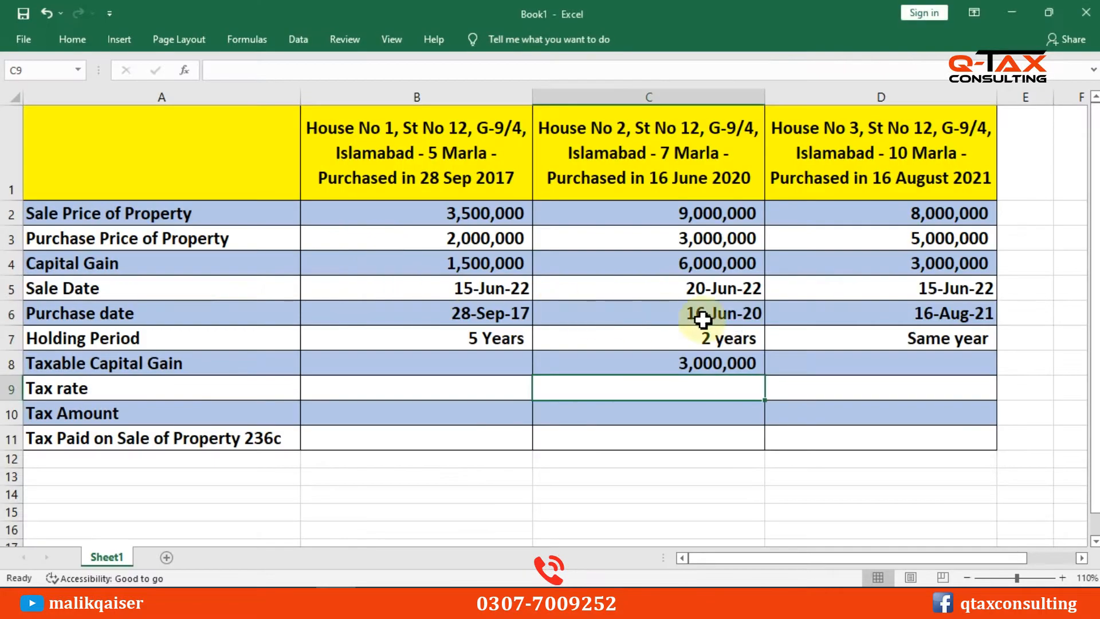
pyautogui.click(705, 265)
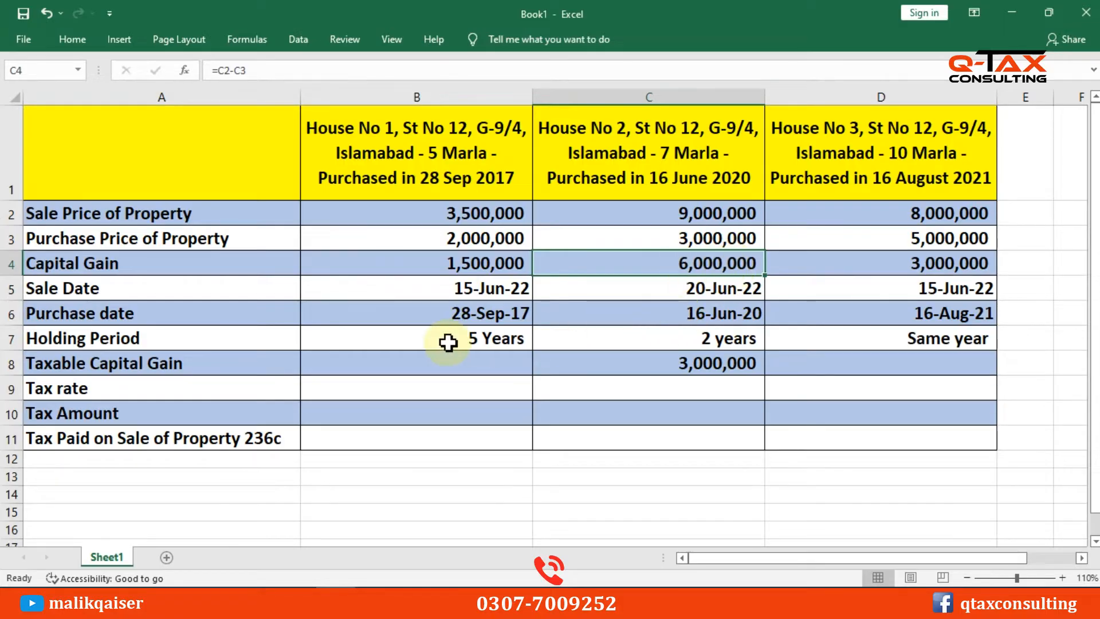
pyautogui.hotkey('alt', 'Tab')
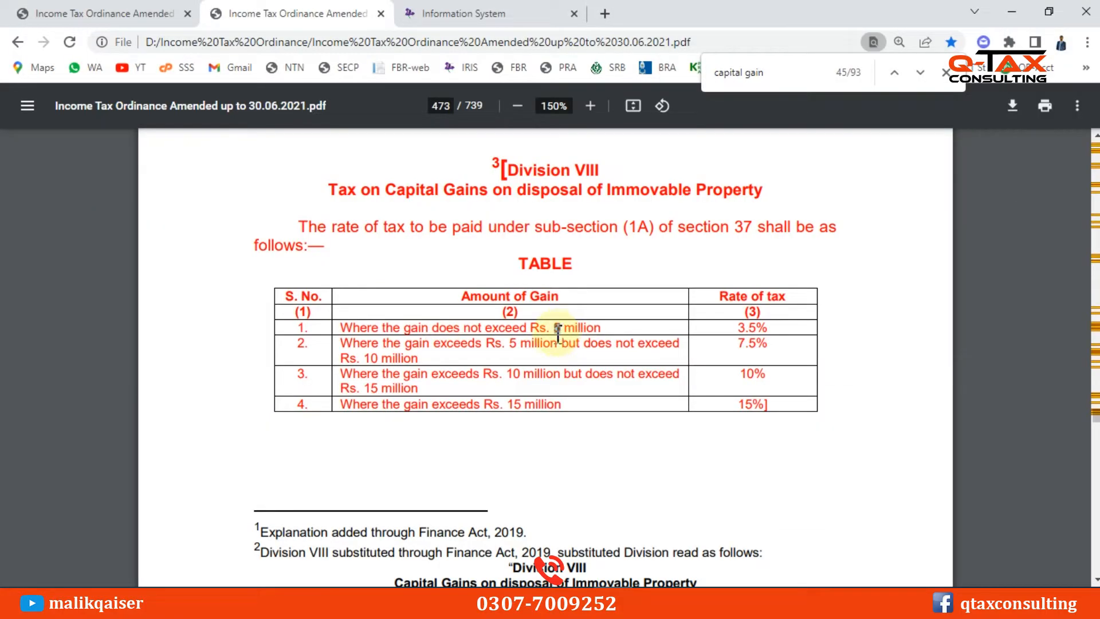
pyautogui.moveTo(509, 343); pyautogui.dragTo(530, 345)
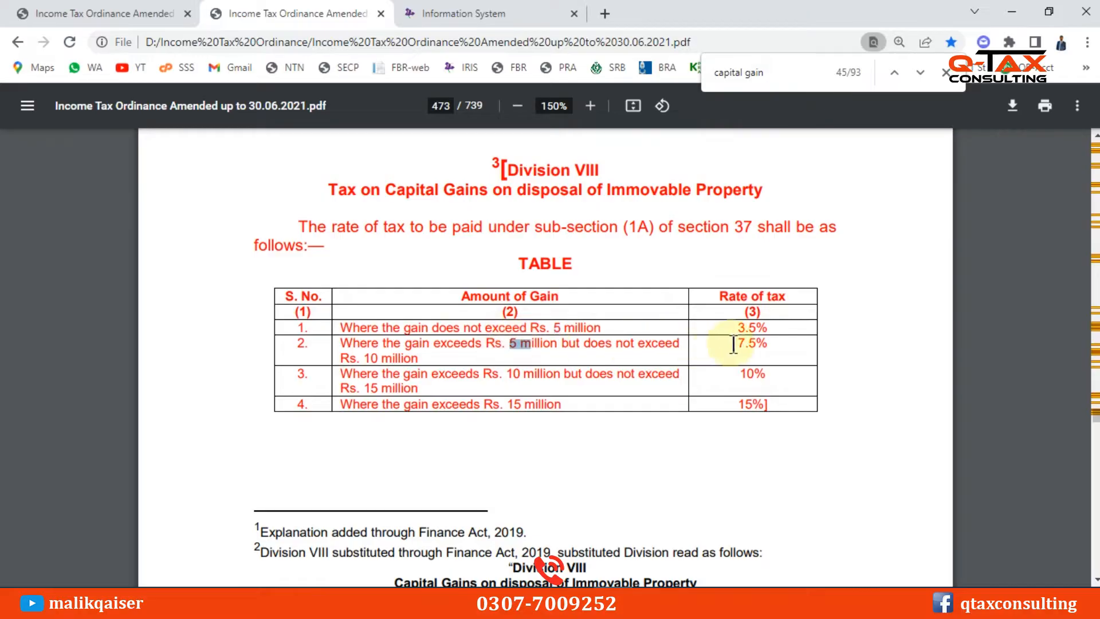
pyautogui.moveTo(738, 344); pyautogui.dragTo(757, 345)
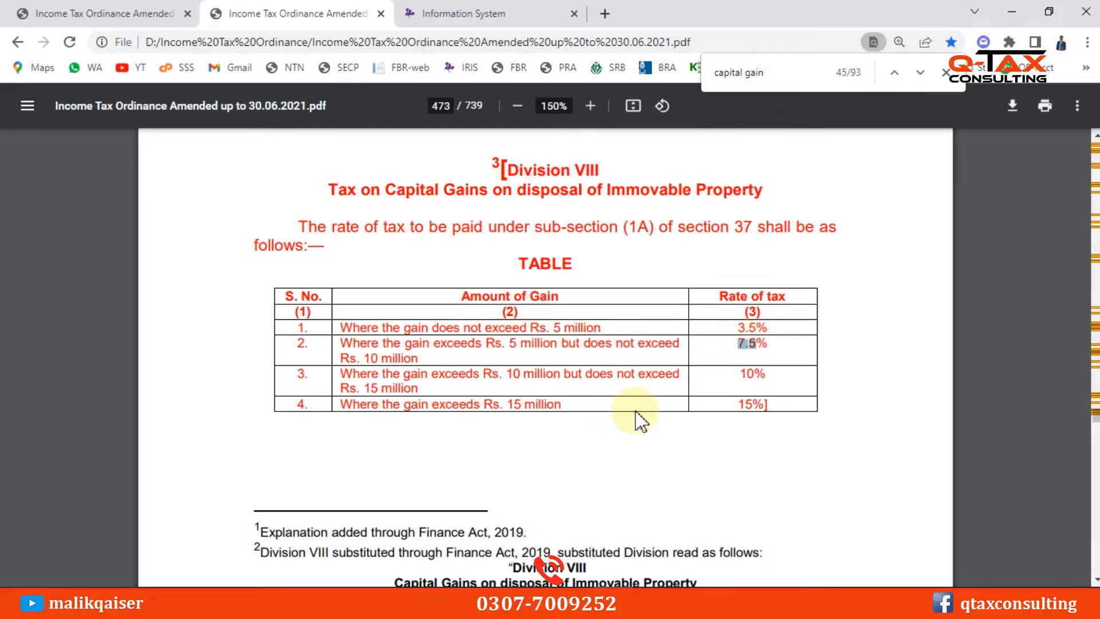
# Step: Return to the Excel sheet and set the 7 Marla house's tax rate in C9 to 7.5%
pyautogui.hotkey('alt', 'Tab')
pyautogui.click(714, 385)
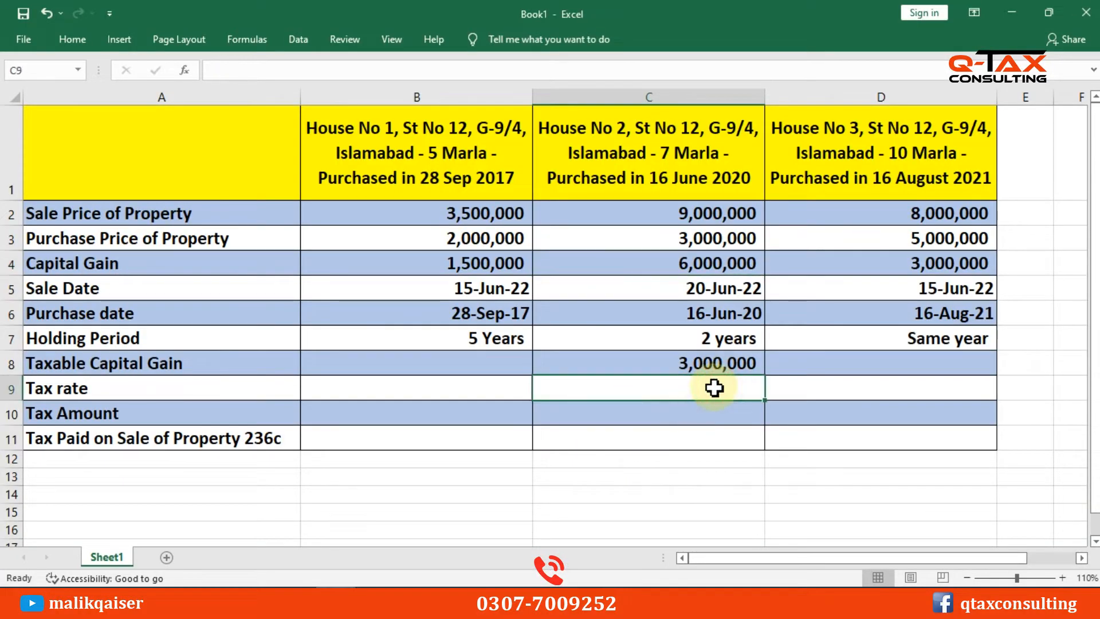
pyautogui.write('7.')
pyautogui.write('5')
pyautogui.press('Return')
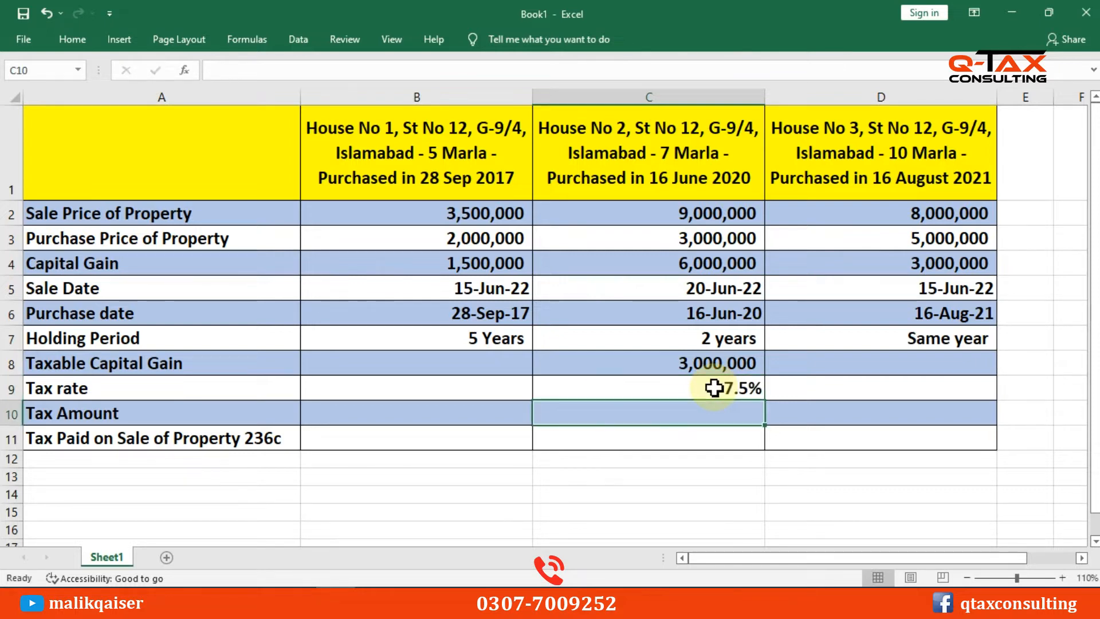
# Step: Calculate the 7 Marla house's Tax Amount in C10 as taxable gain times tax rate, =C8*C9
pyautogui.write('=')
pyautogui.press('Up')
pyautogui.press('Up')
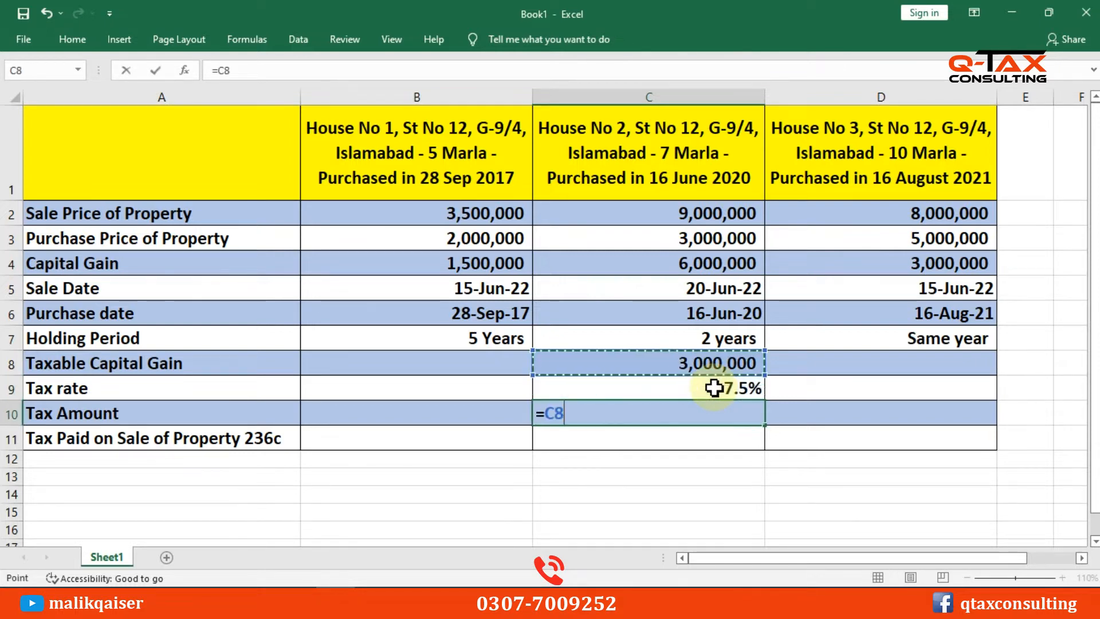
pyautogui.write('*')
pyautogui.press('Up')
pyautogui.press('Return')
pyautogui.press('Up')
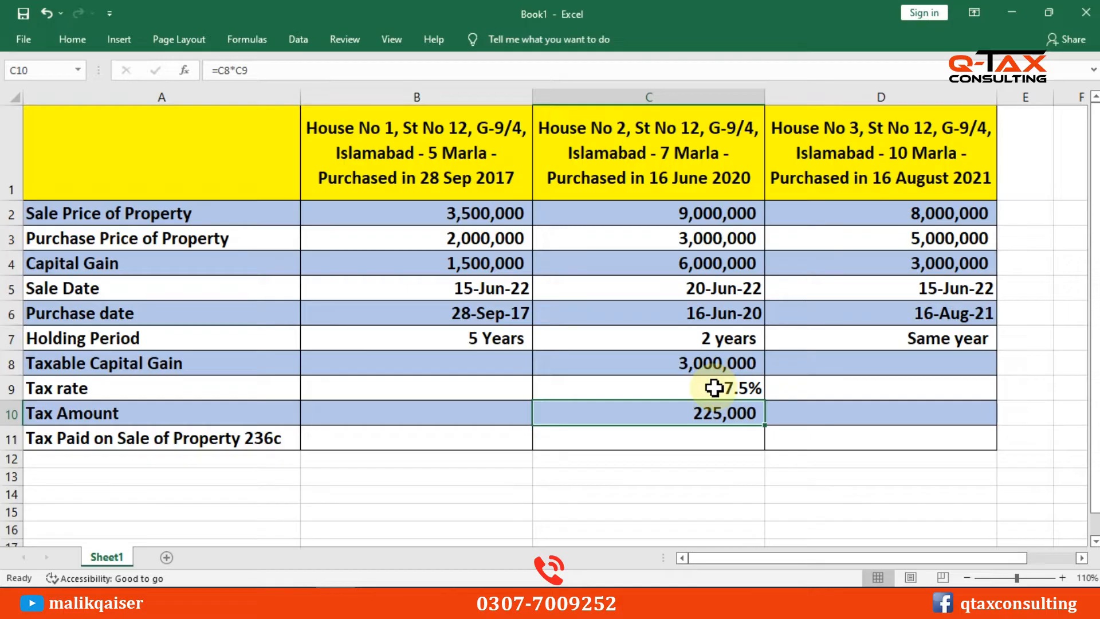
# Step: Calculate the 7 Marla house's tax paid under 236C in C11 as 1% of its sale price, =C2*1%
pyautogui.press('Down')
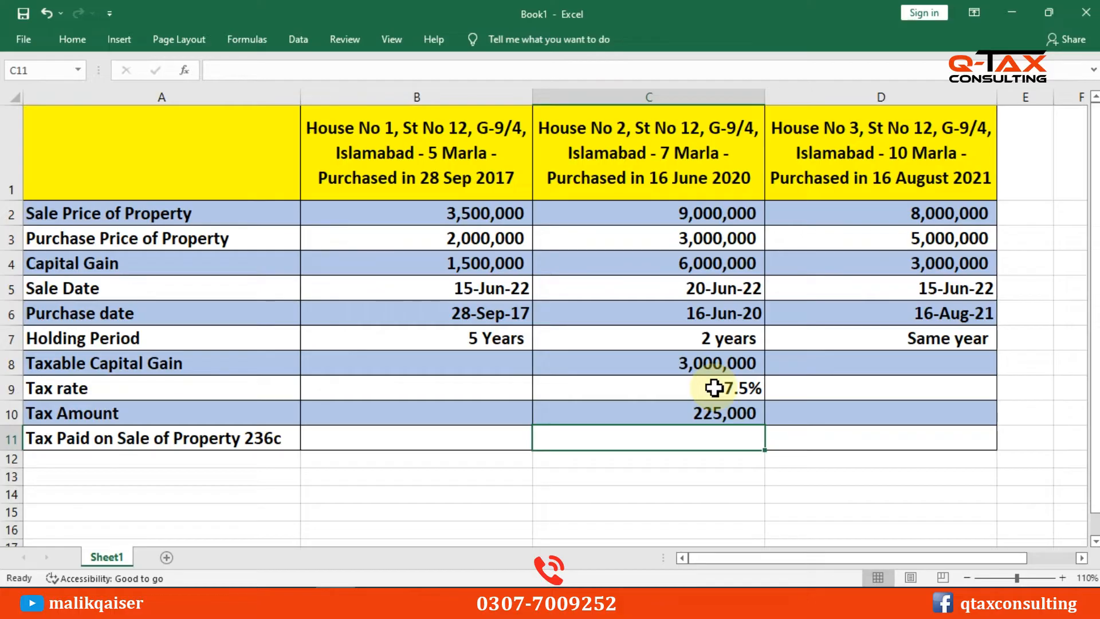
pyautogui.write('=')
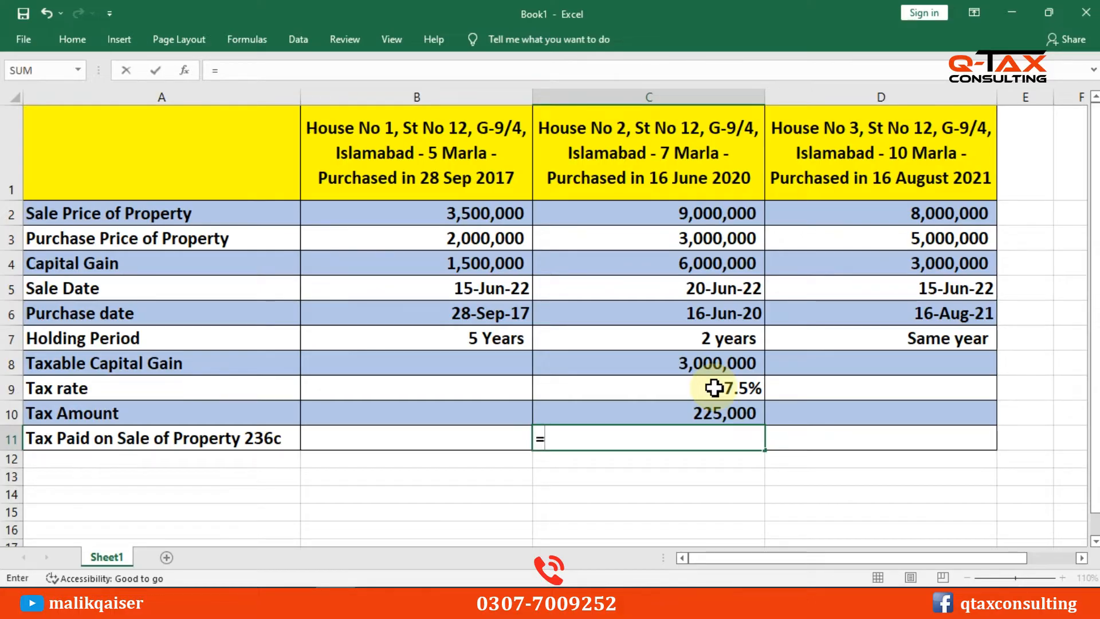
pyautogui.click(710, 215)
pyautogui.write('*')
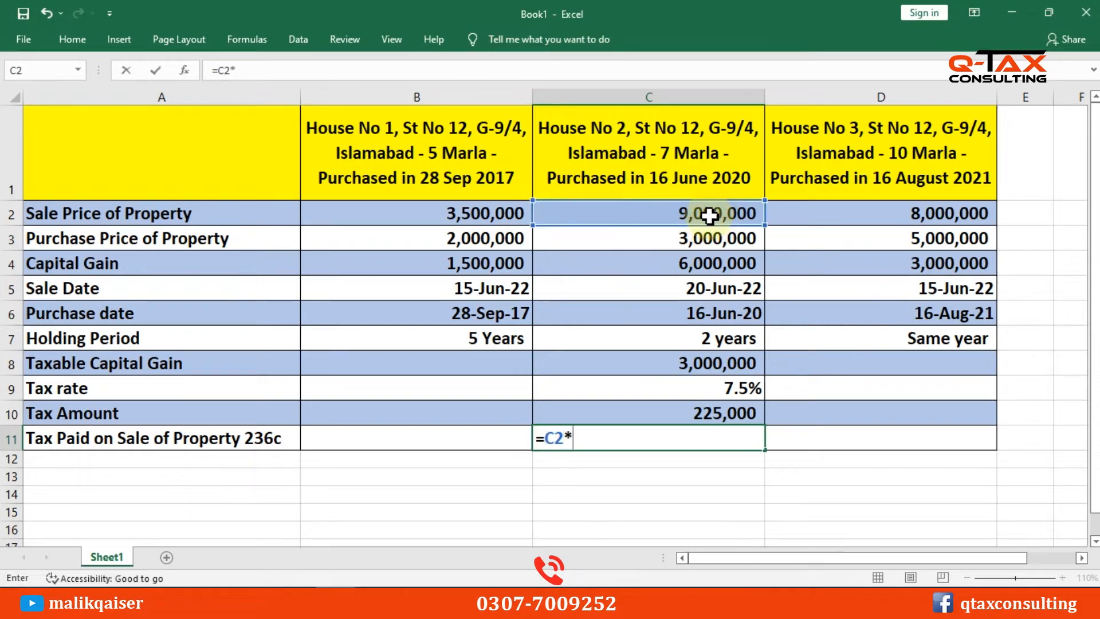
pyautogui.write('1%')
pyautogui.press('Return')
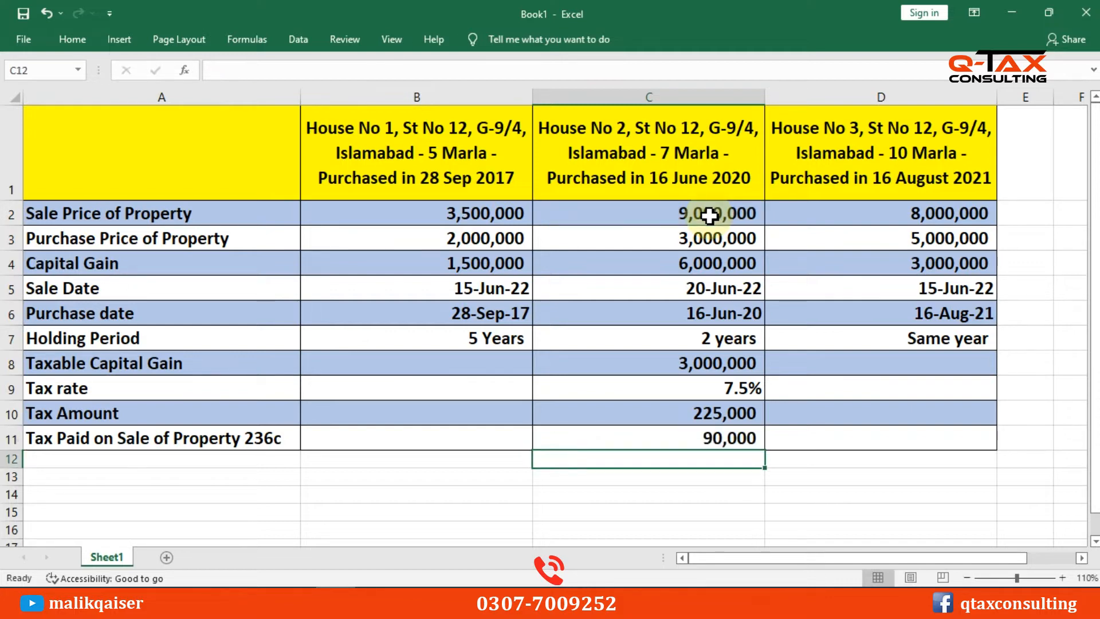
# Step: Calculate the 7 Marla house's remaining tax in C12 by subtracting the 236C tax paid from the tax amount, =C10-C11
pyautogui.press('Up')
pyautogui.press('Down')
pyautogui.write('=')
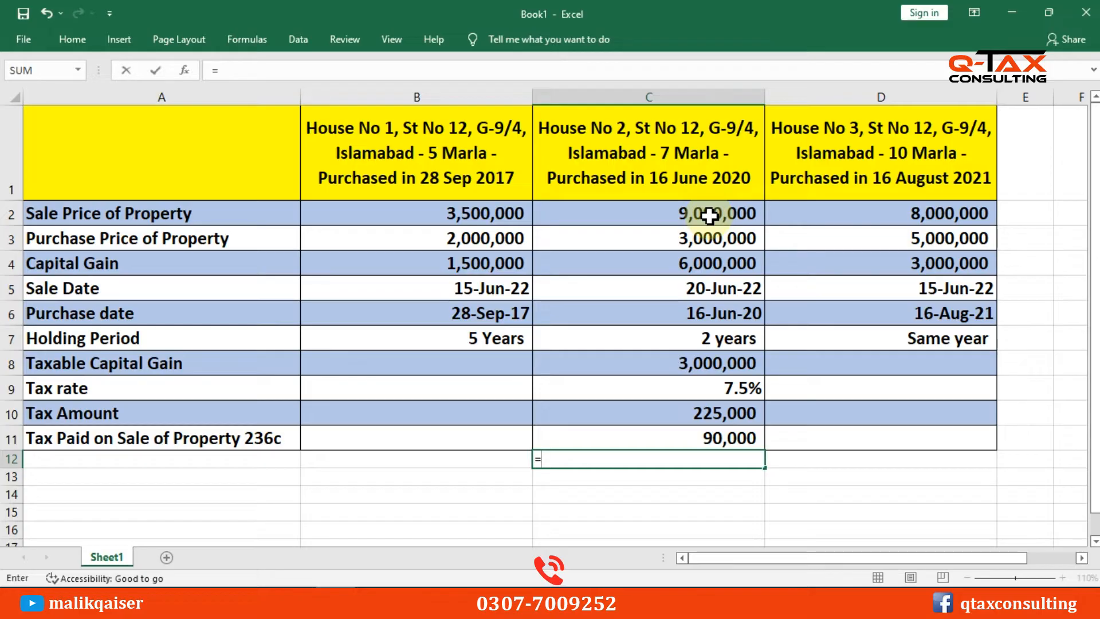
pyautogui.click(727, 420)
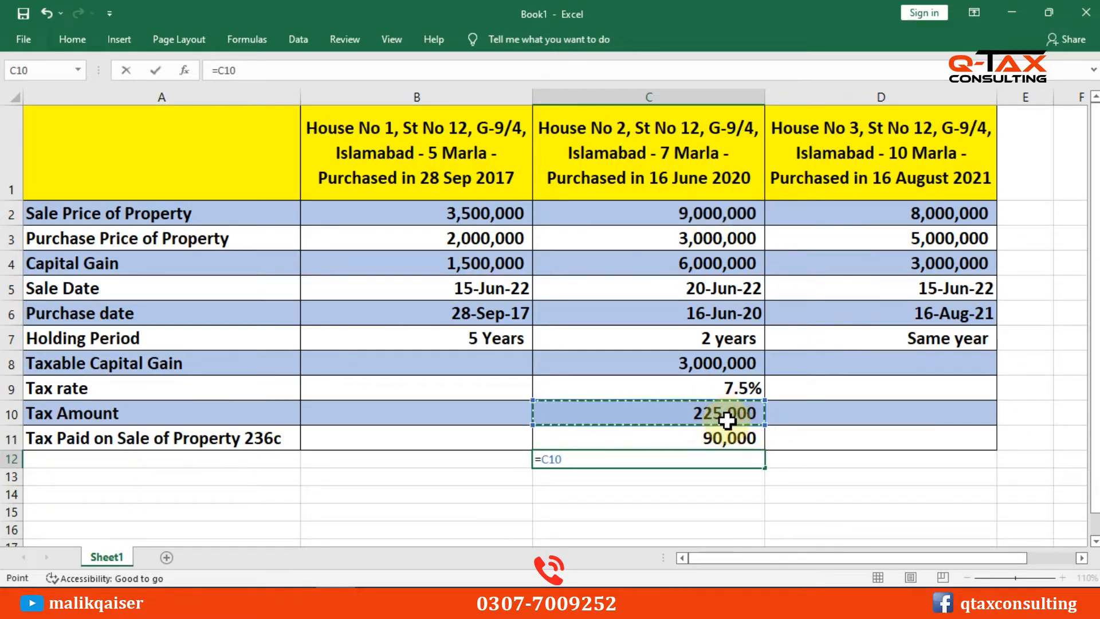
pyautogui.write('-')
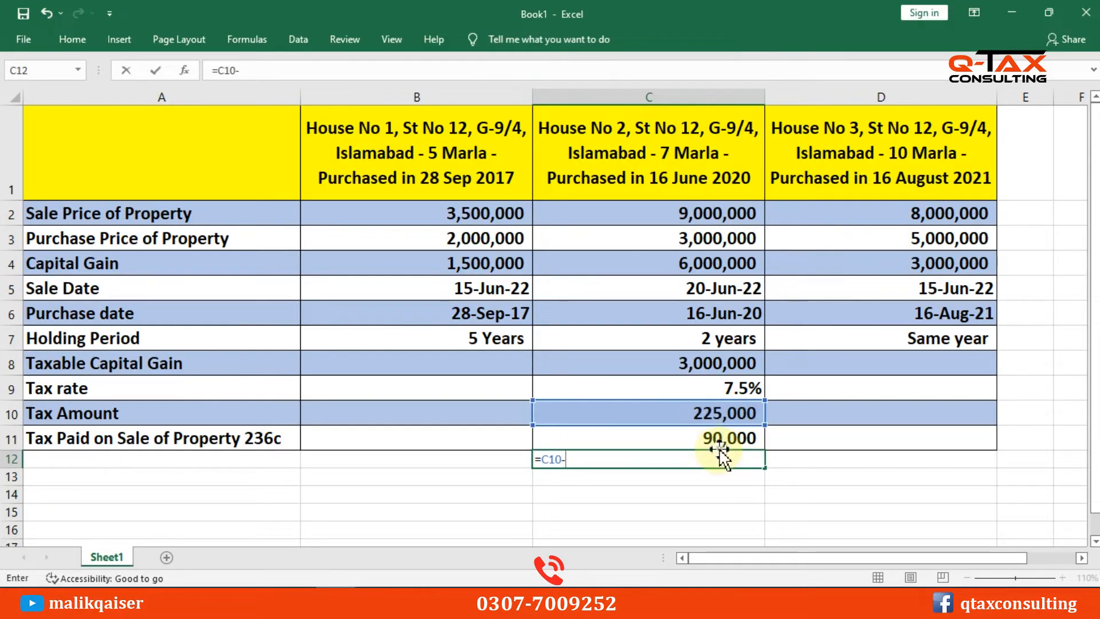
pyautogui.click(720, 438)
pyautogui.press('Return')
pyautogui.press('Up')
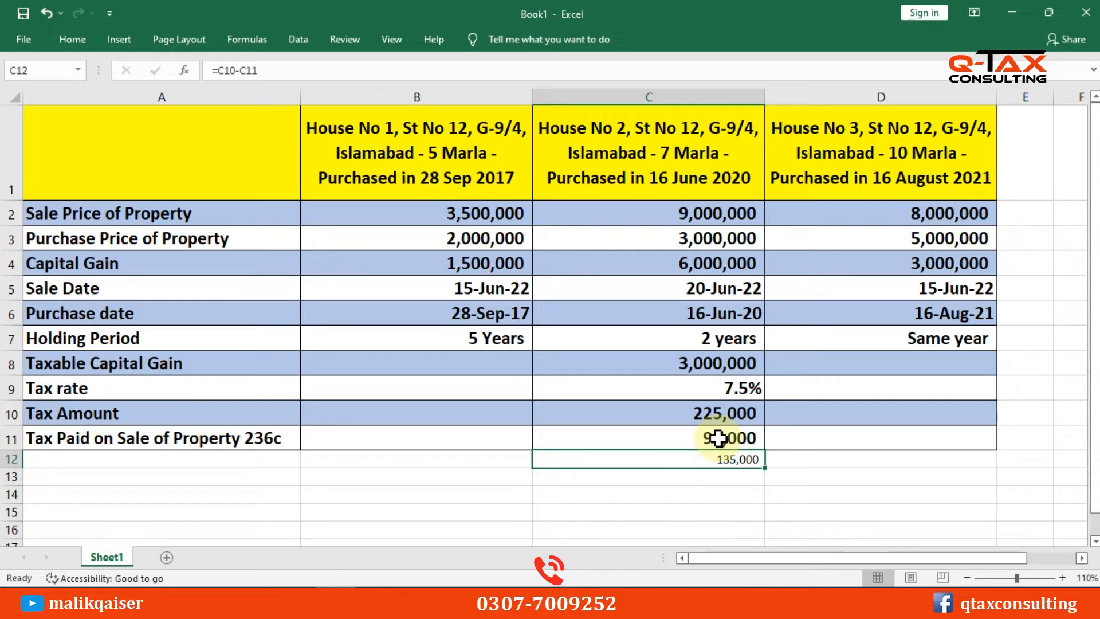
# Step: Review the 10 Marla house's sale price, purchase price, capital gain, sale and purchase dates, and holding period in column D
pyautogui.click(832, 363)
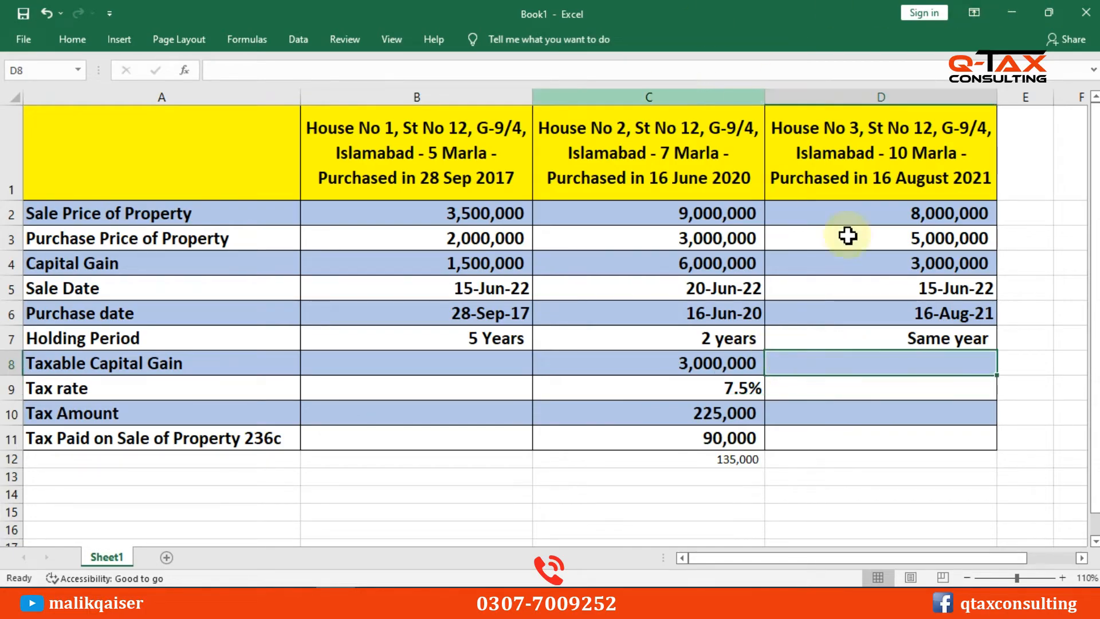
pyautogui.click(936, 240)
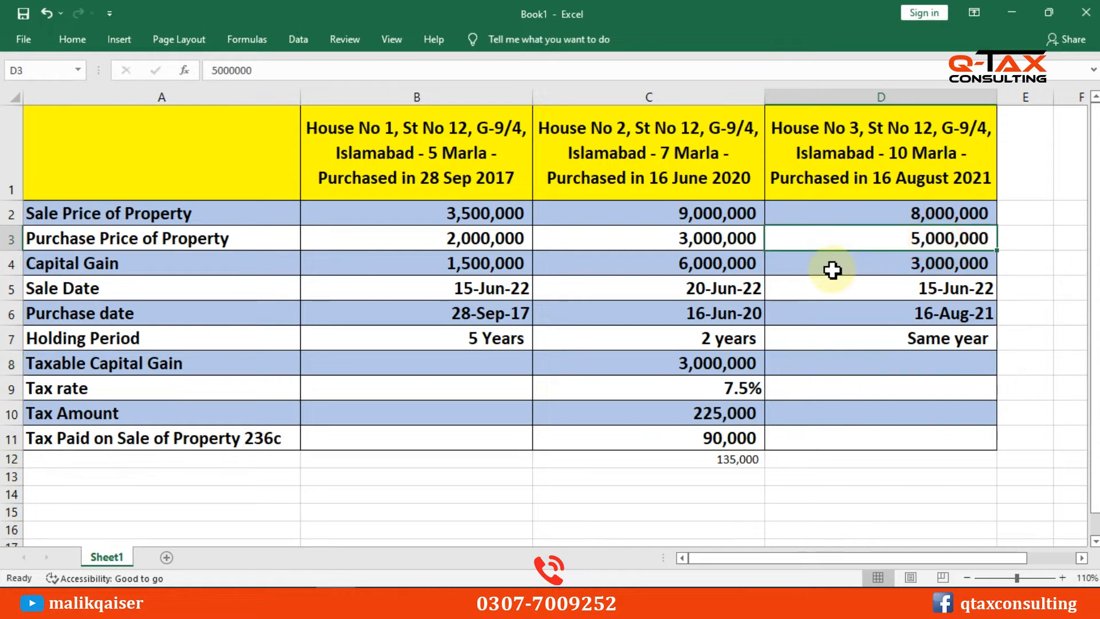
pyautogui.click(900, 214)
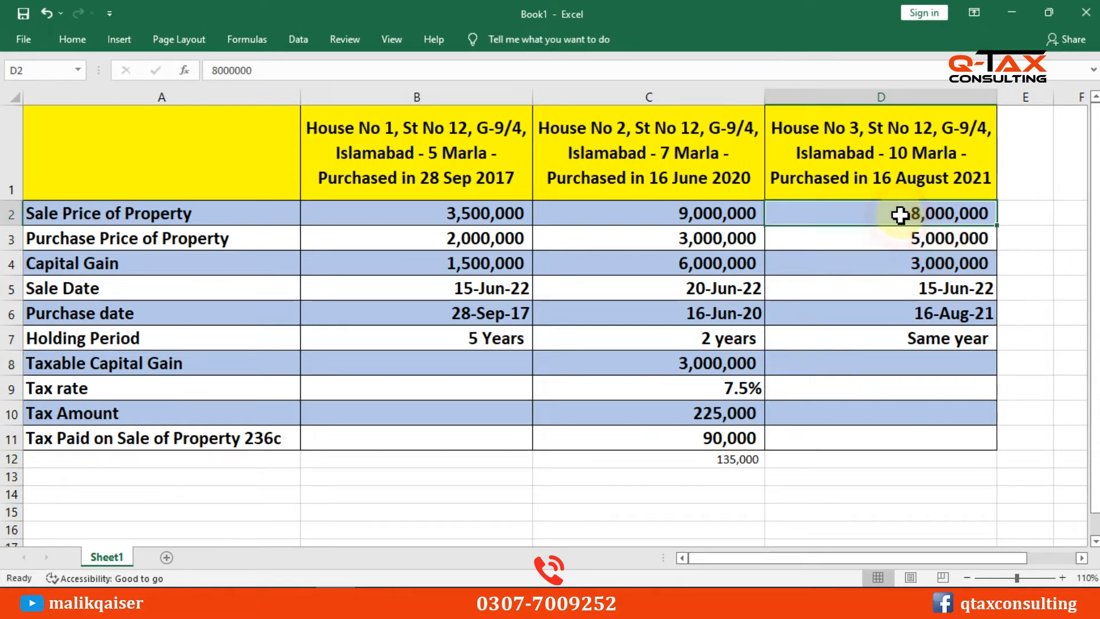
pyautogui.click(917, 266)
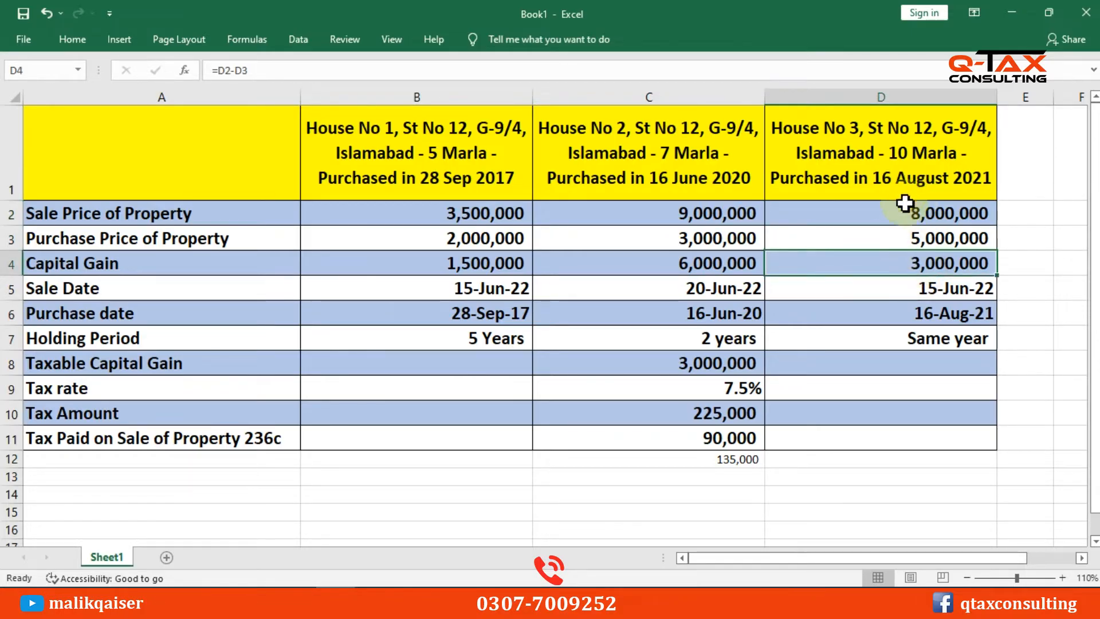
pyautogui.click(933, 294)
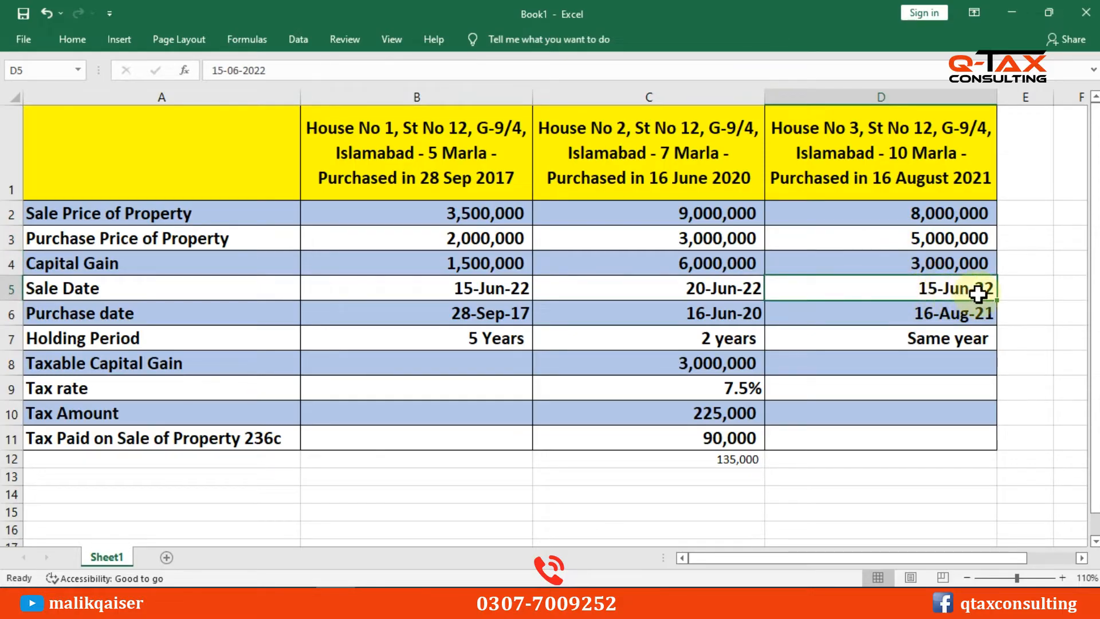
pyautogui.click(934, 310)
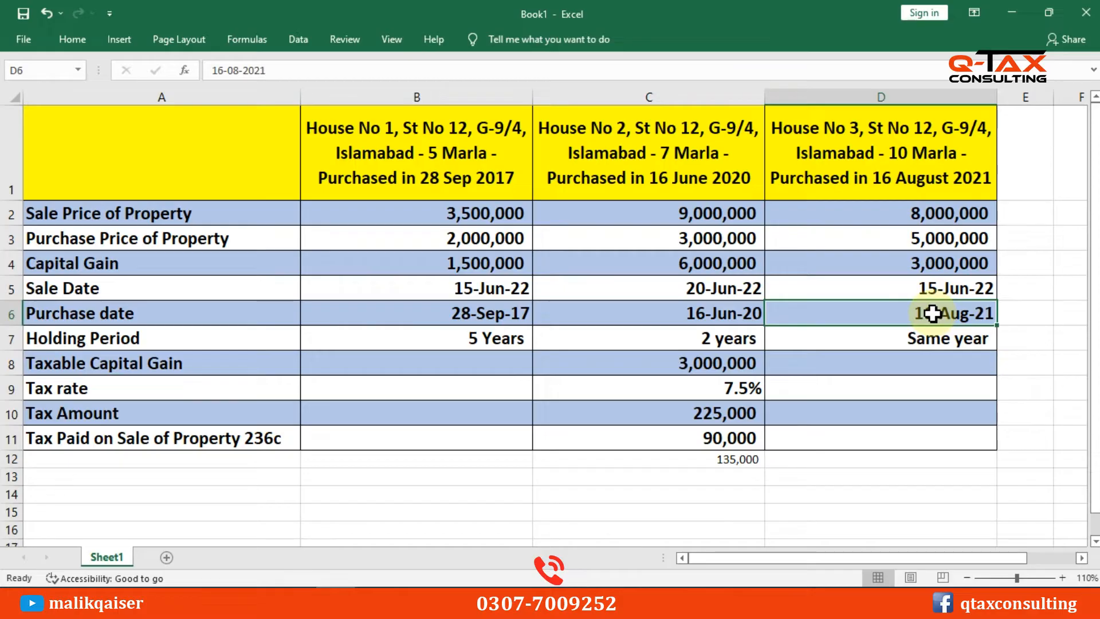
pyautogui.click(948, 289)
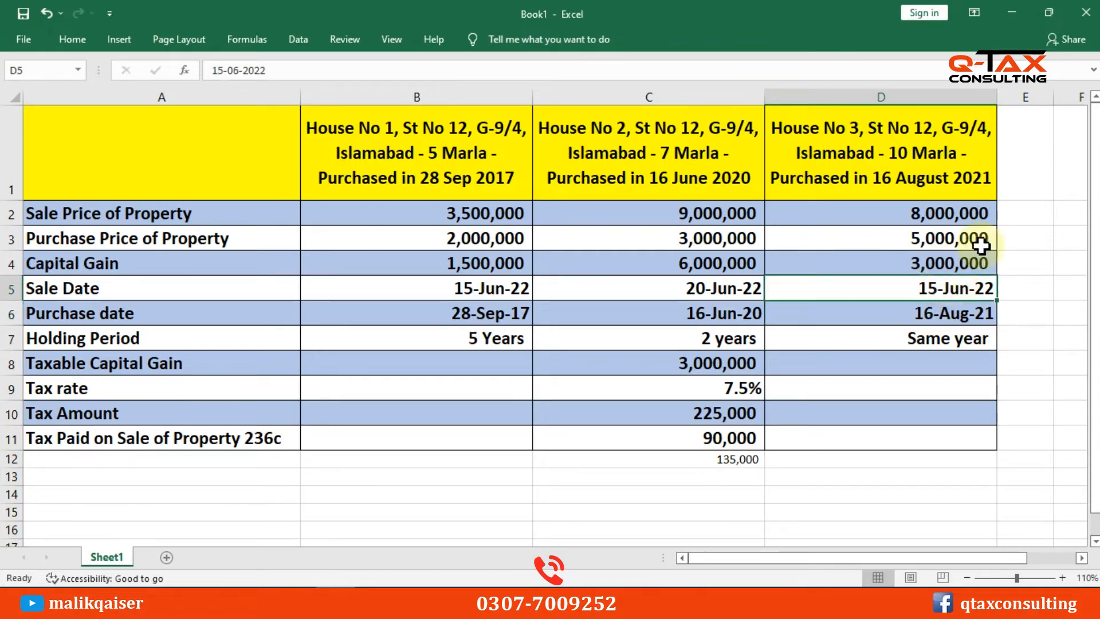
pyautogui.click(964, 341)
pyautogui.click(961, 293)
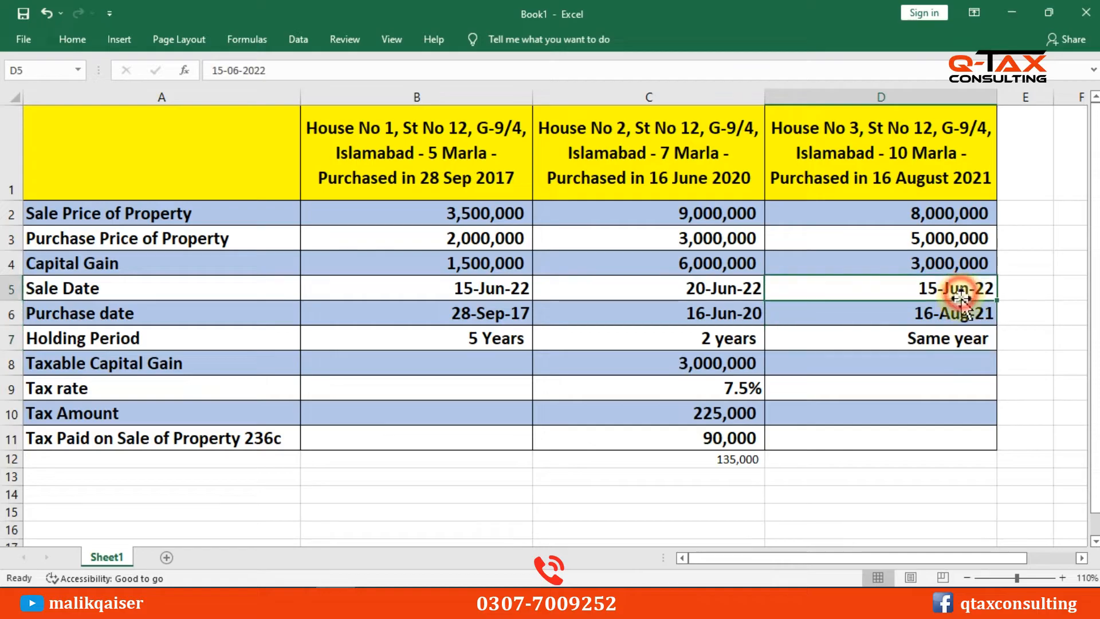
pyautogui.click(963, 312)
pyautogui.click(963, 287)
pyautogui.click(963, 312)
pyautogui.click(958, 288)
pyautogui.click(956, 339)
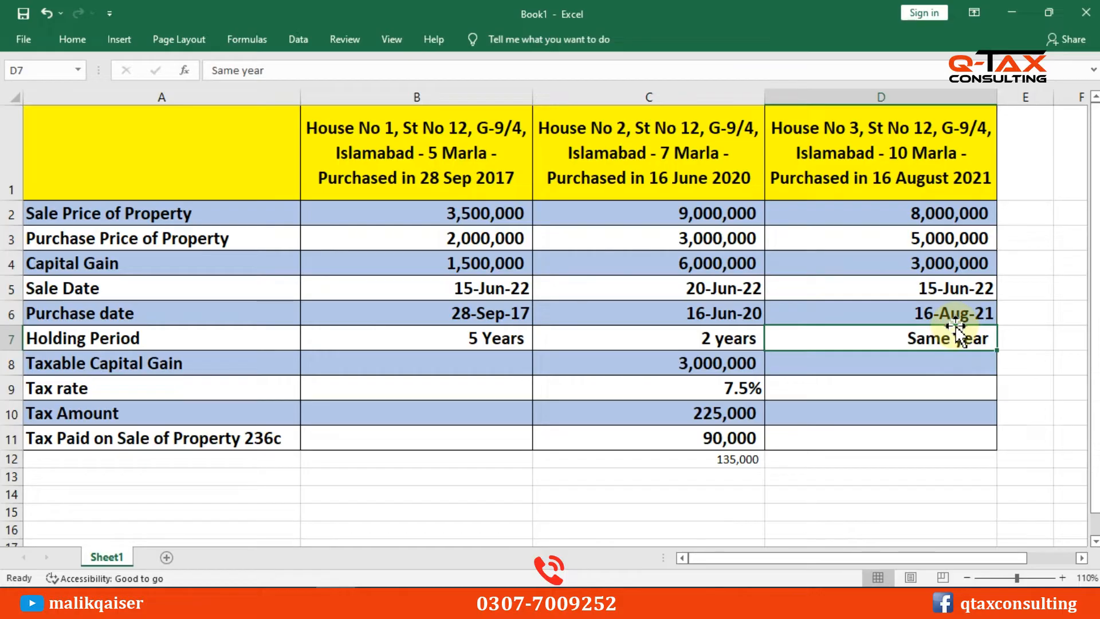
# Step: Set the 10 Marla house's Taxable Capital Gain in D8 equal to its full capital gain, =D4
pyautogui.click(938, 265)
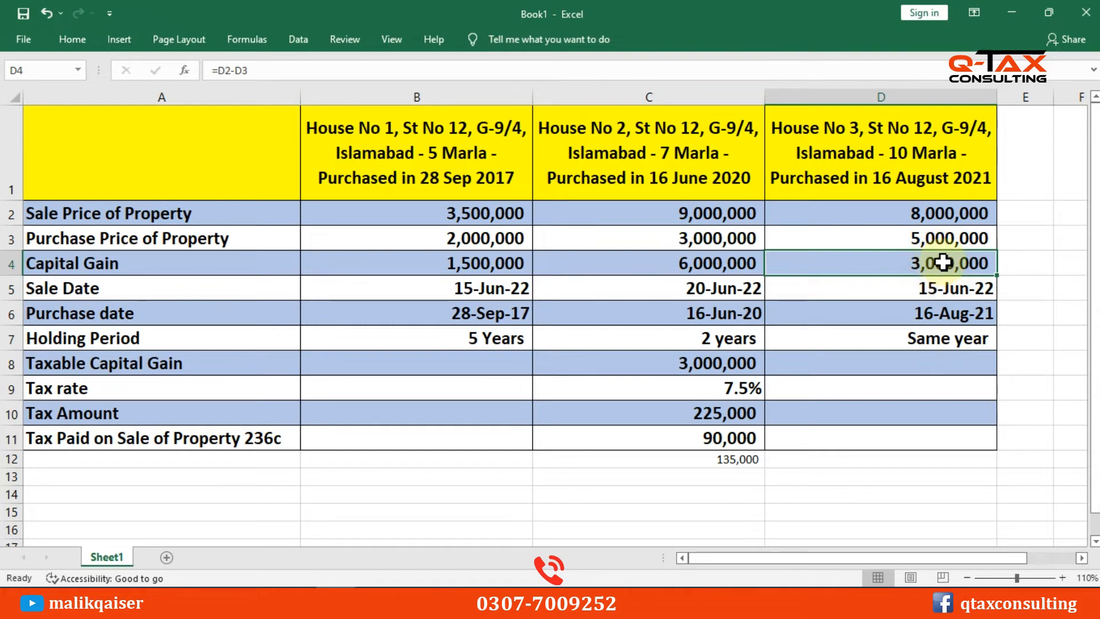
pyautogui.click(965, 365)
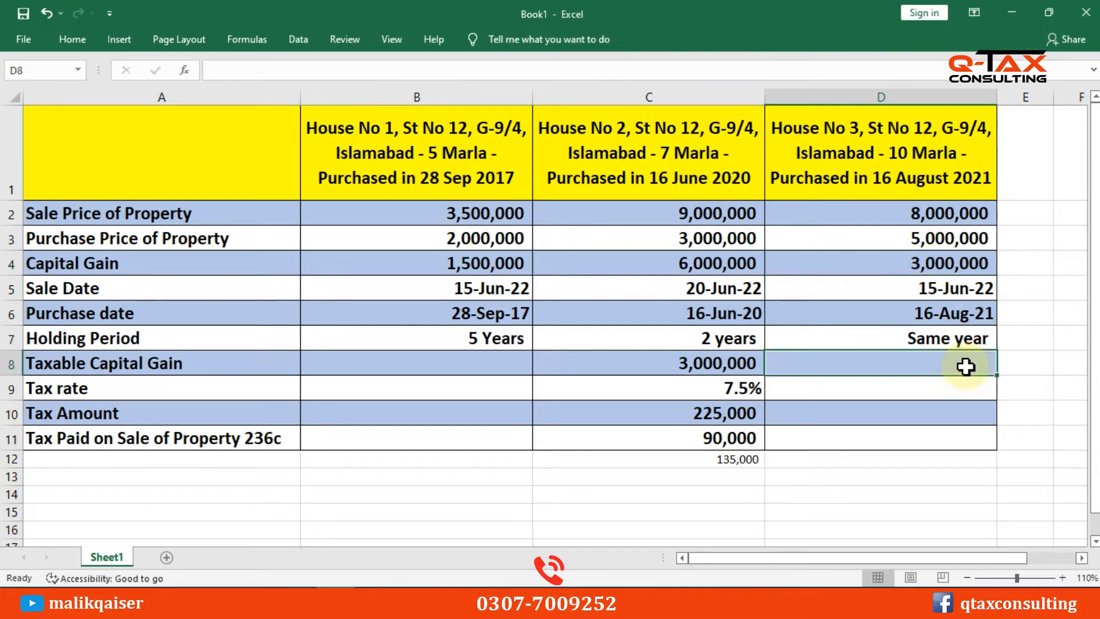
pyautogui.write('=')
pyautogui.click(935, 266)
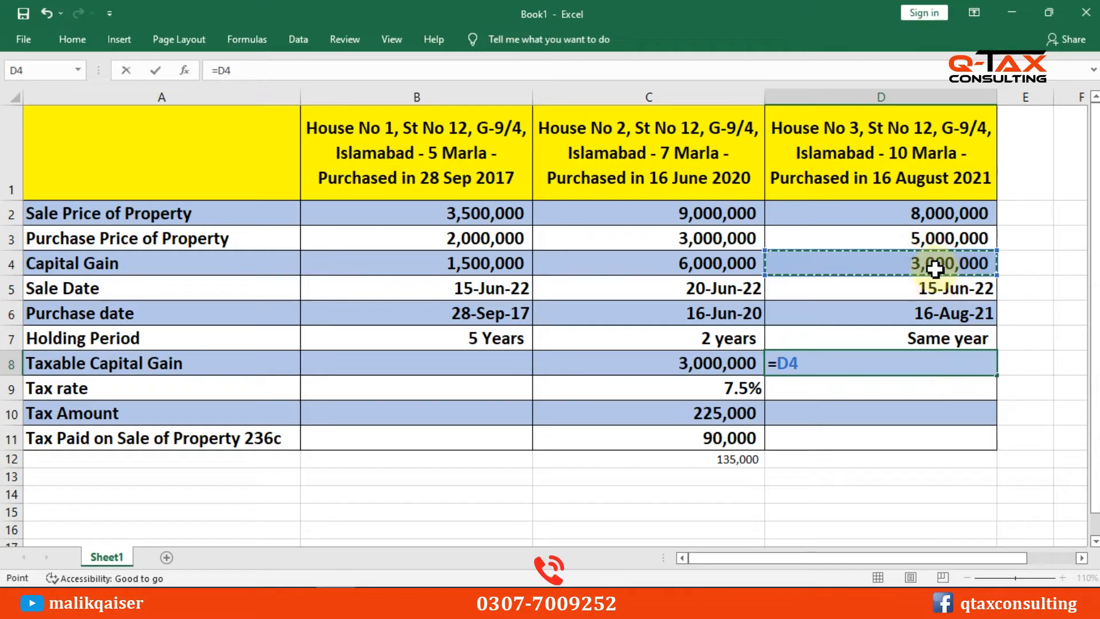
pyautogui.press('Return')
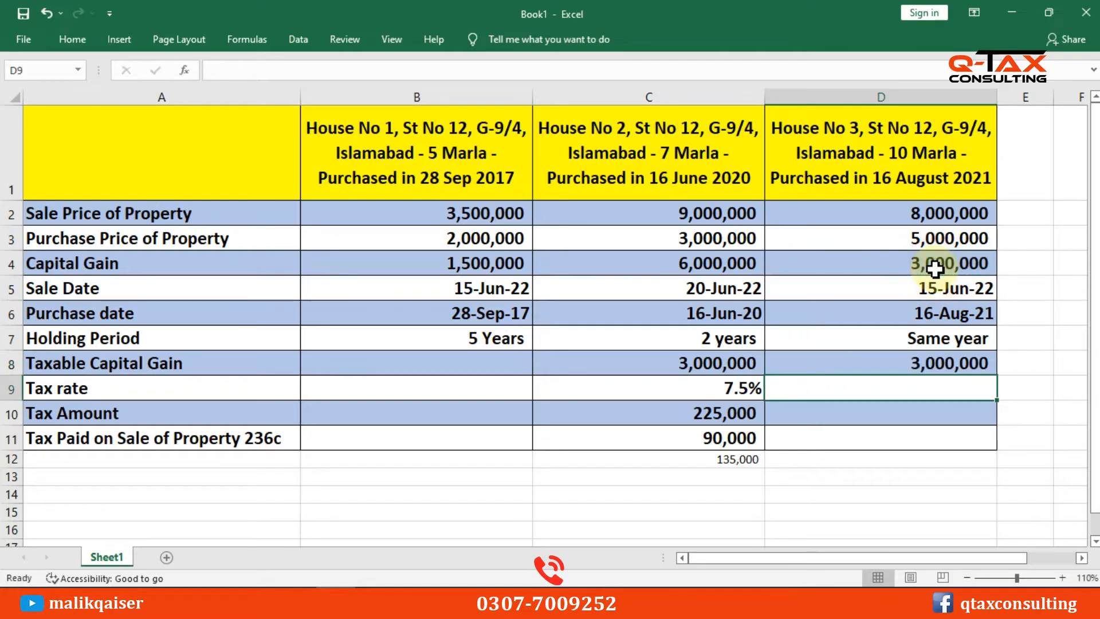
# Step: Check the Division VIII rate table in the Income Tax Ordinance PDF and set the 10 Marla house's tax rate in D9 to 3.5%
pyautogui.click(942, 362)
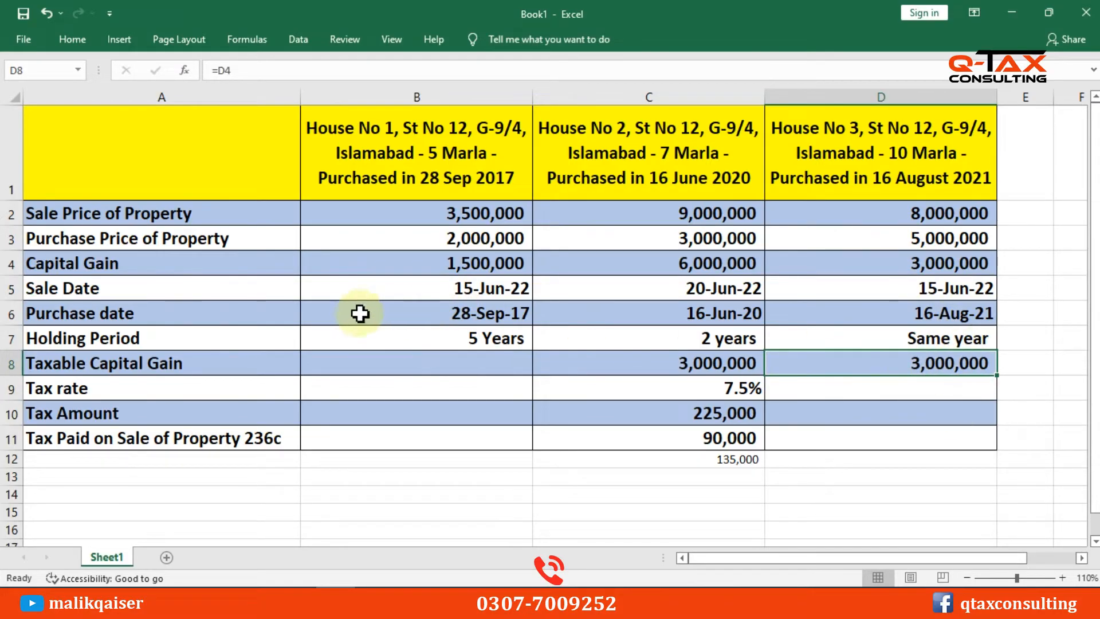
pyautogui.hotkey('alt', 'Tab')
pyautogui.moveTo(554, 328); pyautogui.dragTo(573, 328)
pyautogui.doubleClick(743, 329)
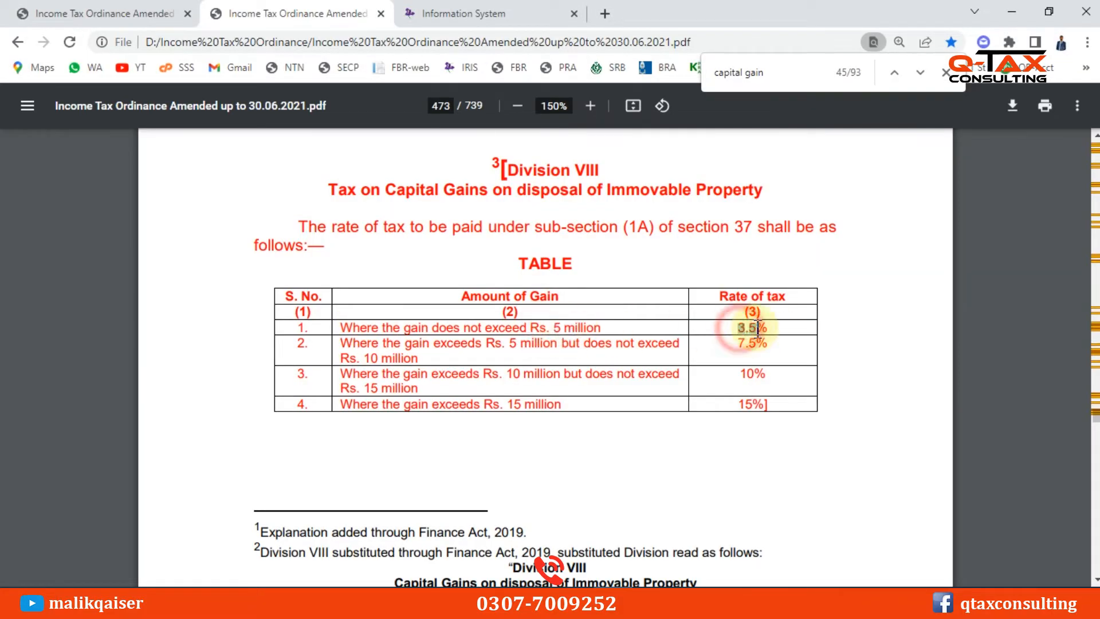
pyautogui.hotkey('alt', 'Tab')
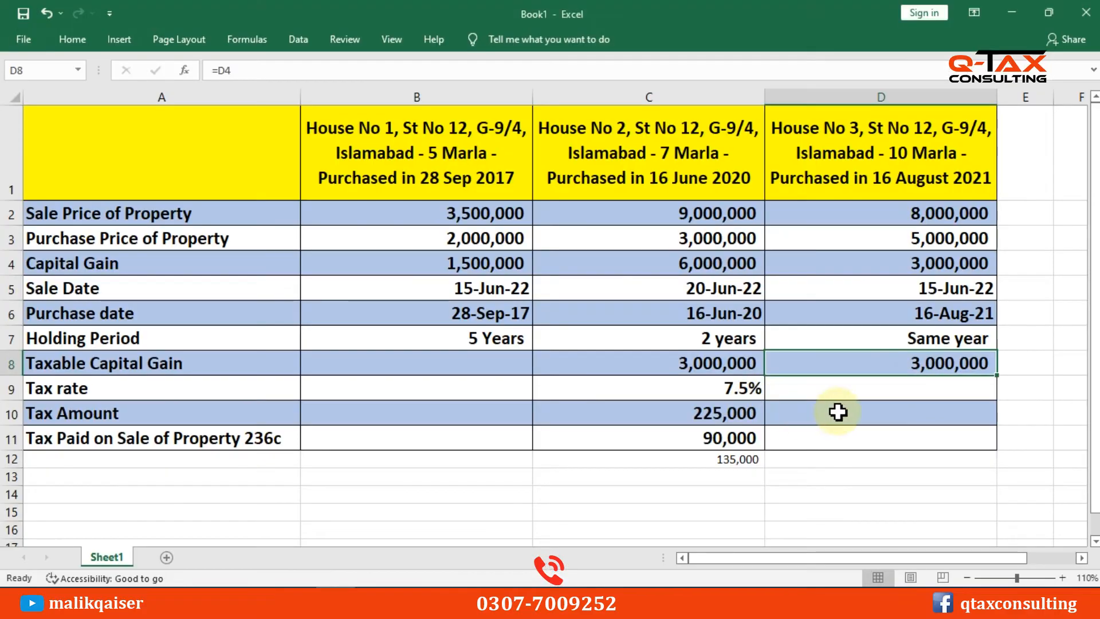
pyautogui.click(917, 388)
pyautogui.write('3.')
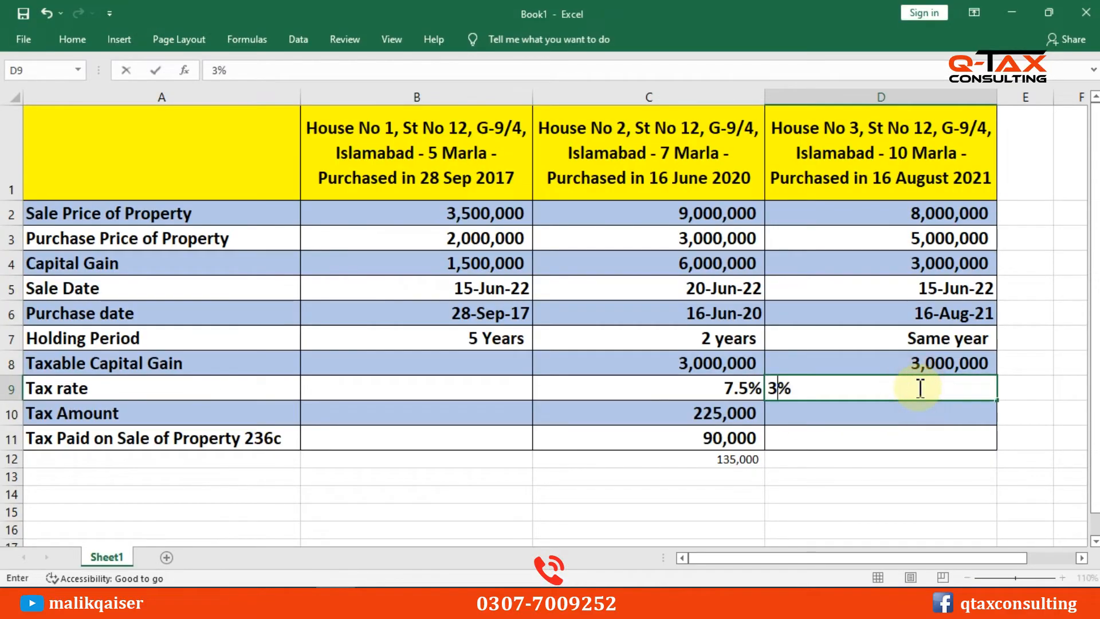
pyautogui.write('5')
pyautogui.press('Return')
# Step: Copy the 7 Marla house's Tax Amount formula from C10 to D10 for the 10 Marla house
pyautogui.press('Left')
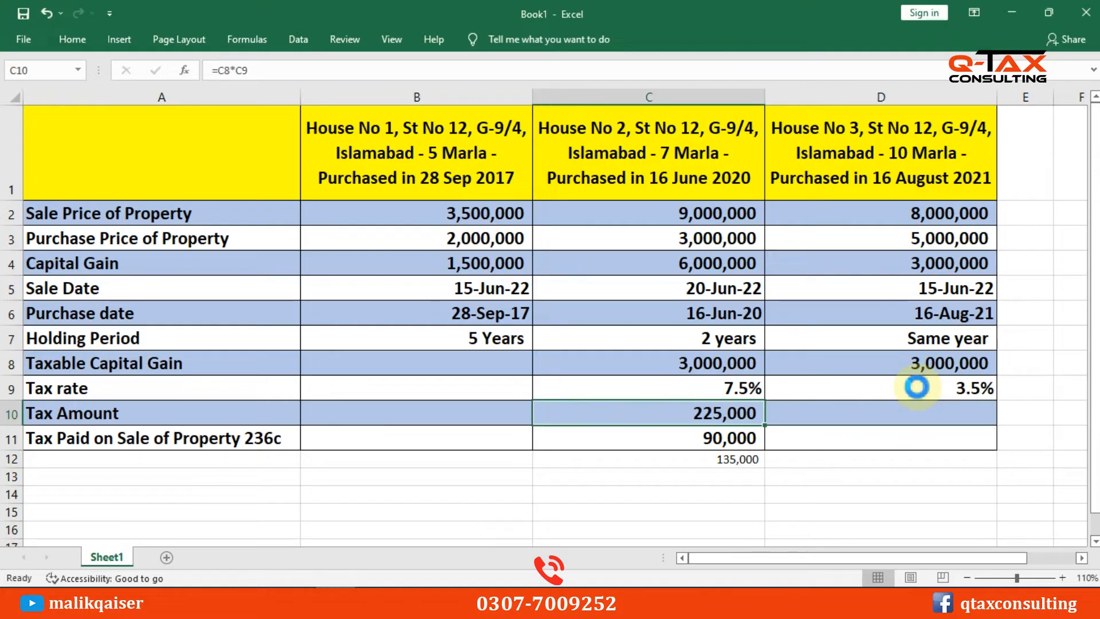
pyautogui.hotkey('ctrl', 'c')
pyautogui.press('Right')
pyautogui.hotkey('ctrl', 'v')
pyautogui.press('Up')
pyautogui.press('Up')
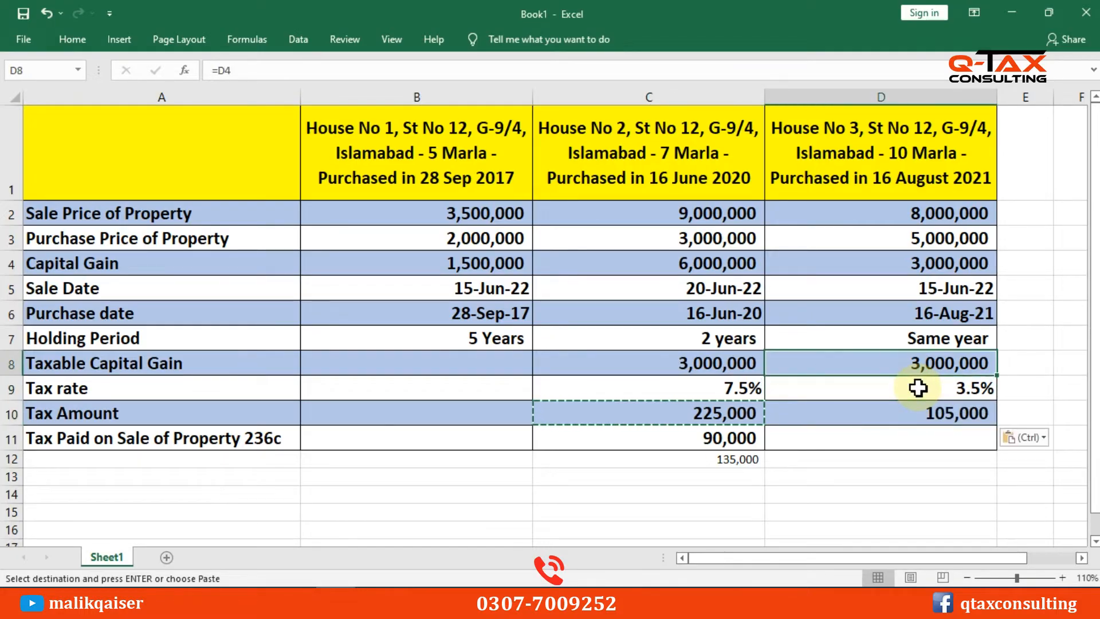
pyautogui.press('Down')
pyautogui.press('Down')
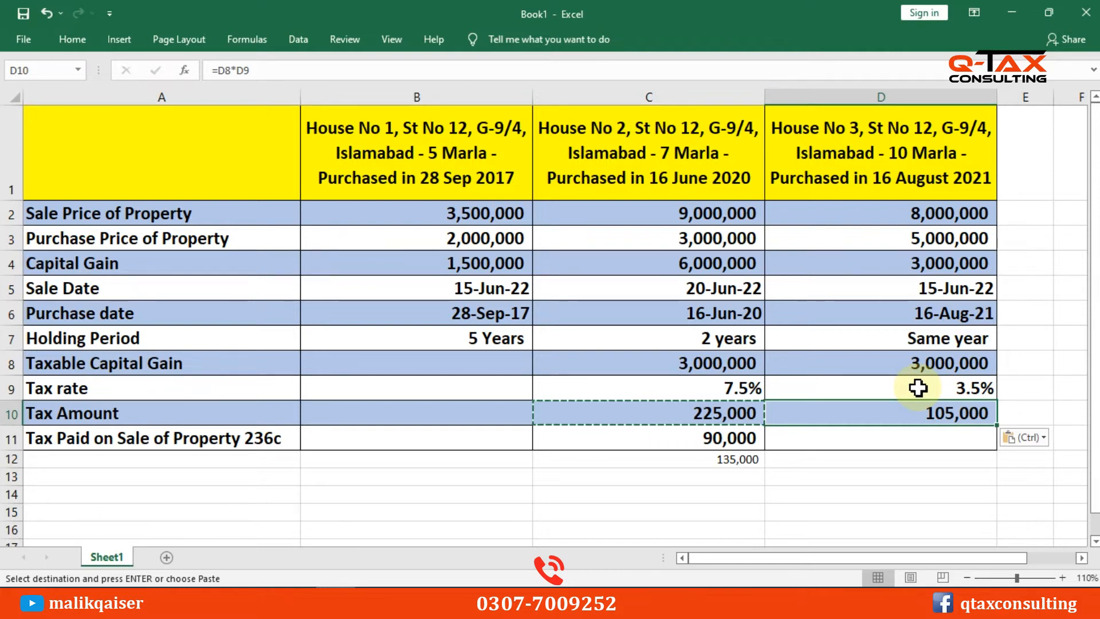
# Step: Calculate the 10 Marla house's tax paid under 236C in D11 as 1% of its sale price, =D2*1%
pyautogui.press('Down')
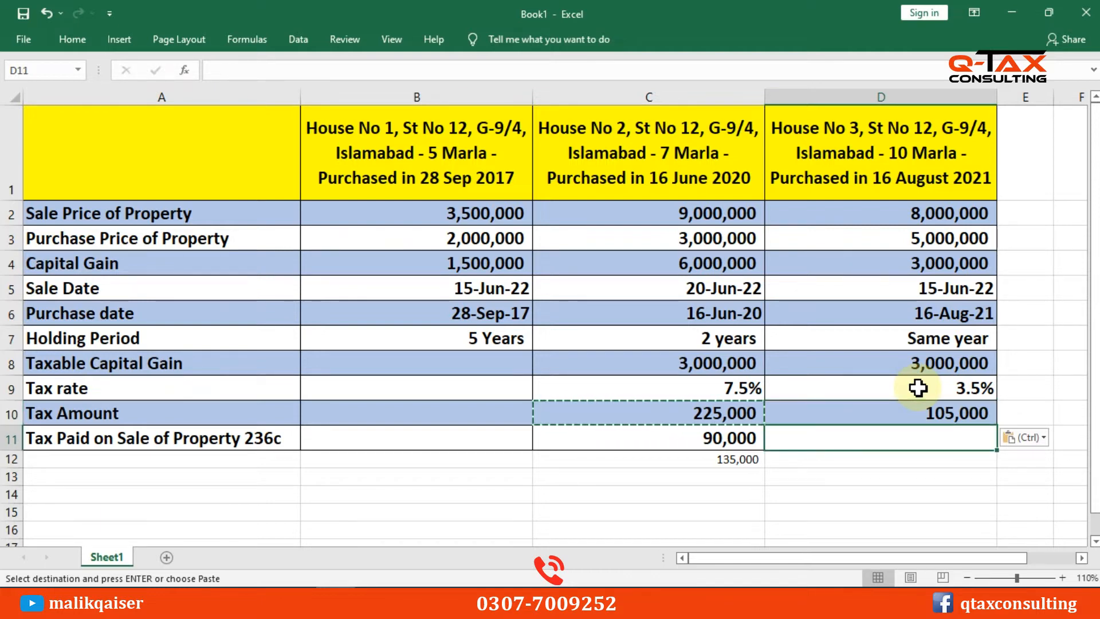
pyautogui.press('Escape')
pyautogui.write('=')
pyautogui.press('Up')
pyautogui.press('Up')
pyautogui.press('Up')
pyautogui.press('Up')
pyautogui.press('Up')
pyautogui.press('Up')
pyautogui.press('Up')
pyautogui.press('Up')
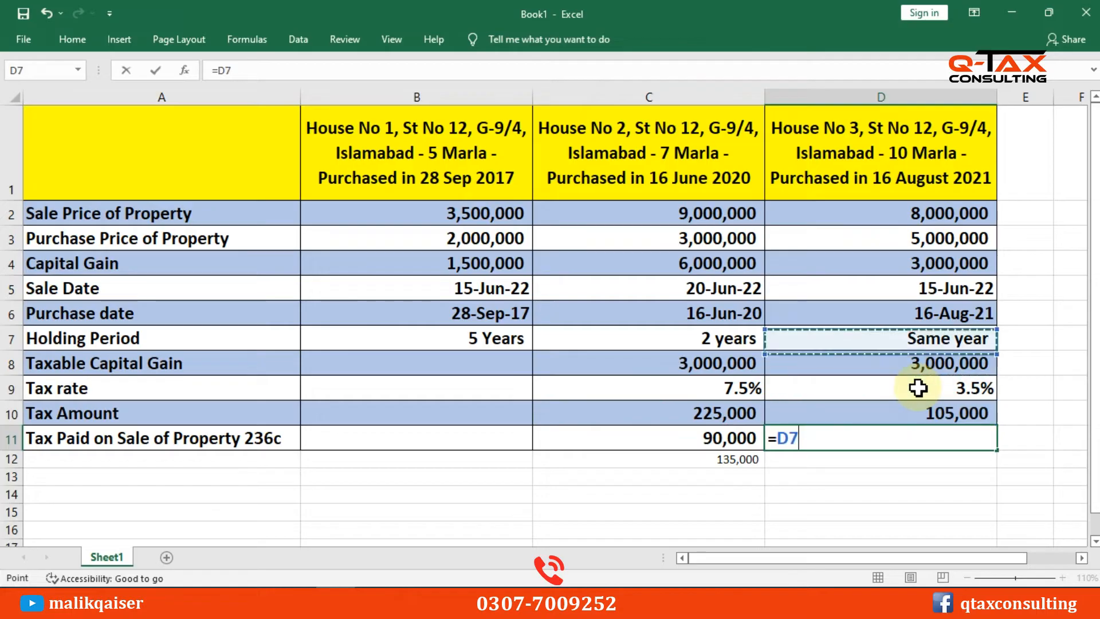
pyautogui.press('Up')
pyautogui.write('*1%')
pyautogui.press('Return')
pyautogui.press('Up')
# Step: Copy the remaining tax formula from C12 to D12 for the 10 Marla house
pyautogui.press('Down')
pyautogui.press('Left')
pyautogui.hotkey('ctrl', 'c')
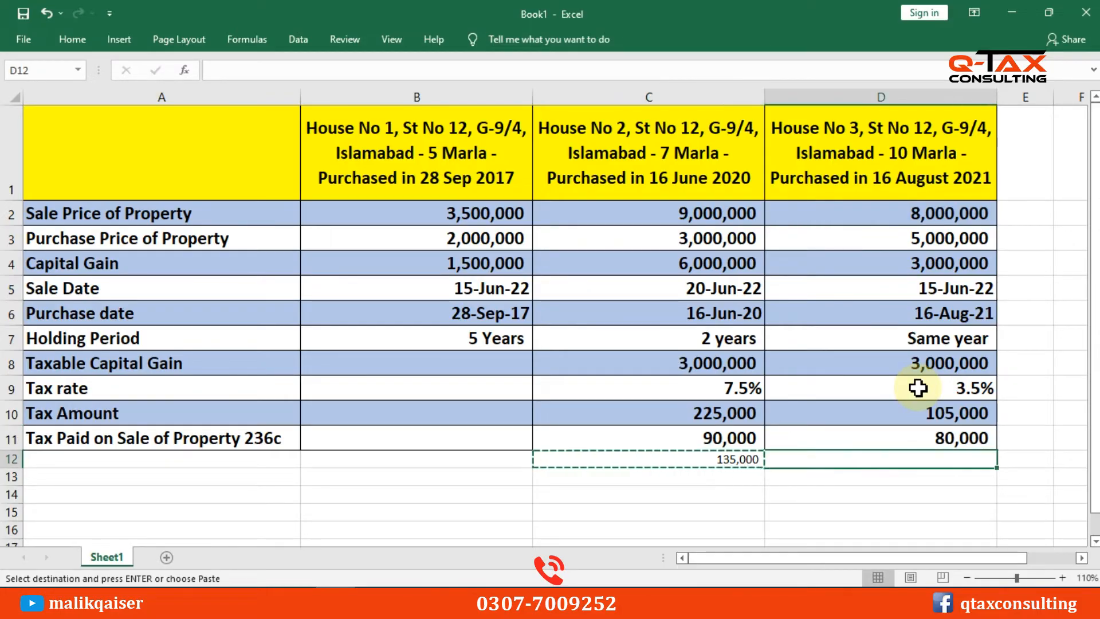
pyautogui.press('Right')
pyautogui.hotkey('ctrl', 'v')
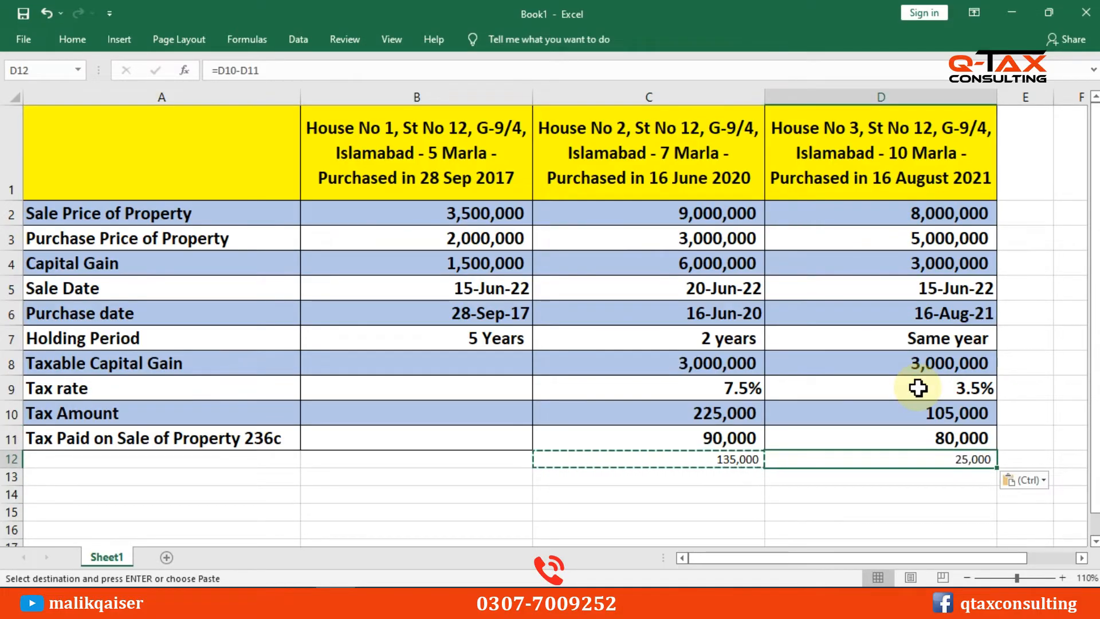
# Step: Apply the formatting of the Tax Amount row, row 10, to row 12 with Format Painter
pyautogui.click(5, 413)
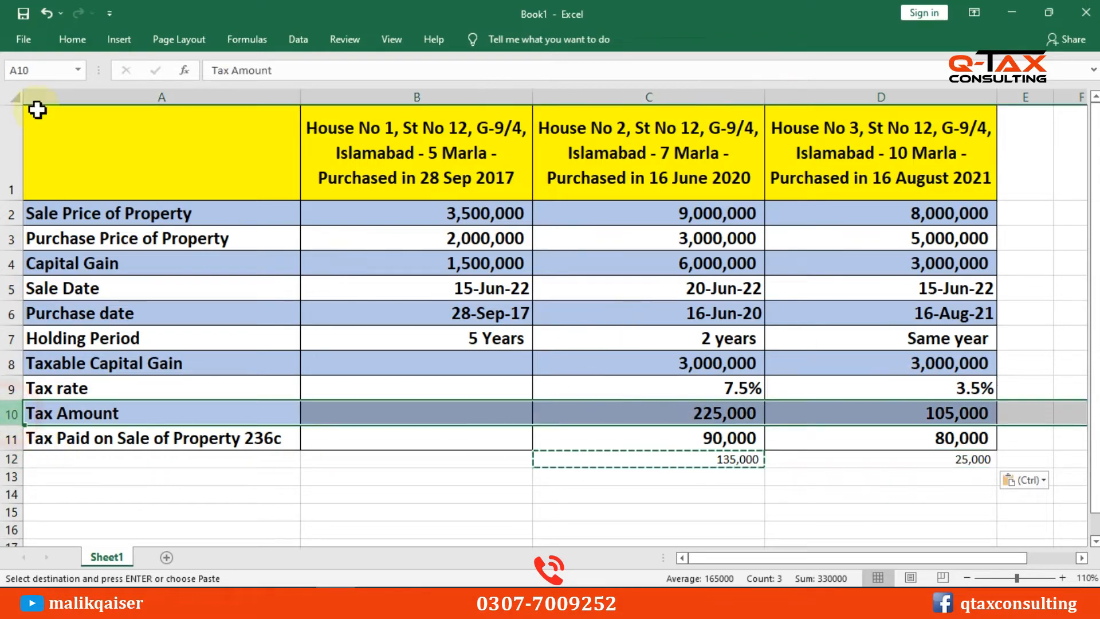
pyautogui.click(73, 40)
pyautogui.click(49, 100)
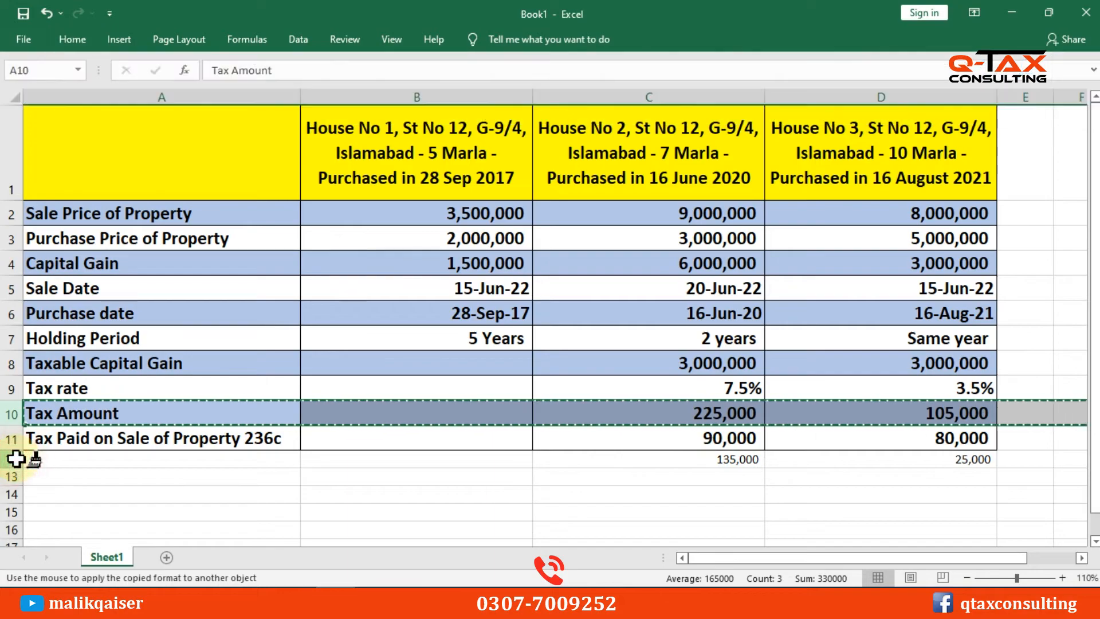
pyautogui.click(14, 459)
# Step: Review the 10 Marla house's tax amount, 236C tax paid and remaining tax in D10 to D12
pyautogui.click(864, 465)
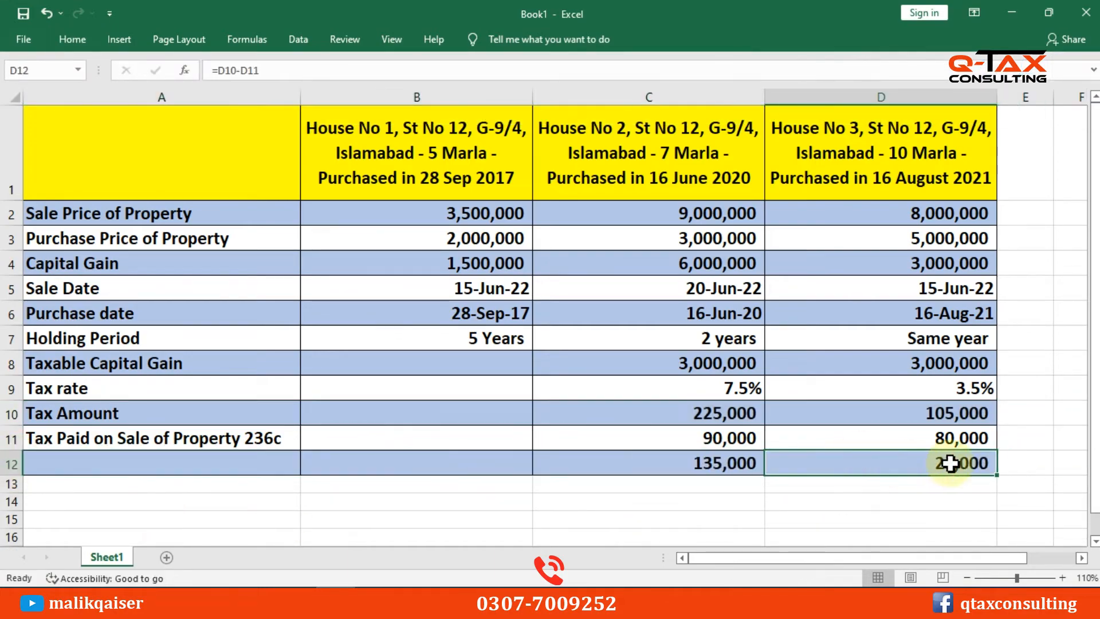
pyautogui.click(953, 418)
pyautogui.click(952, 438)
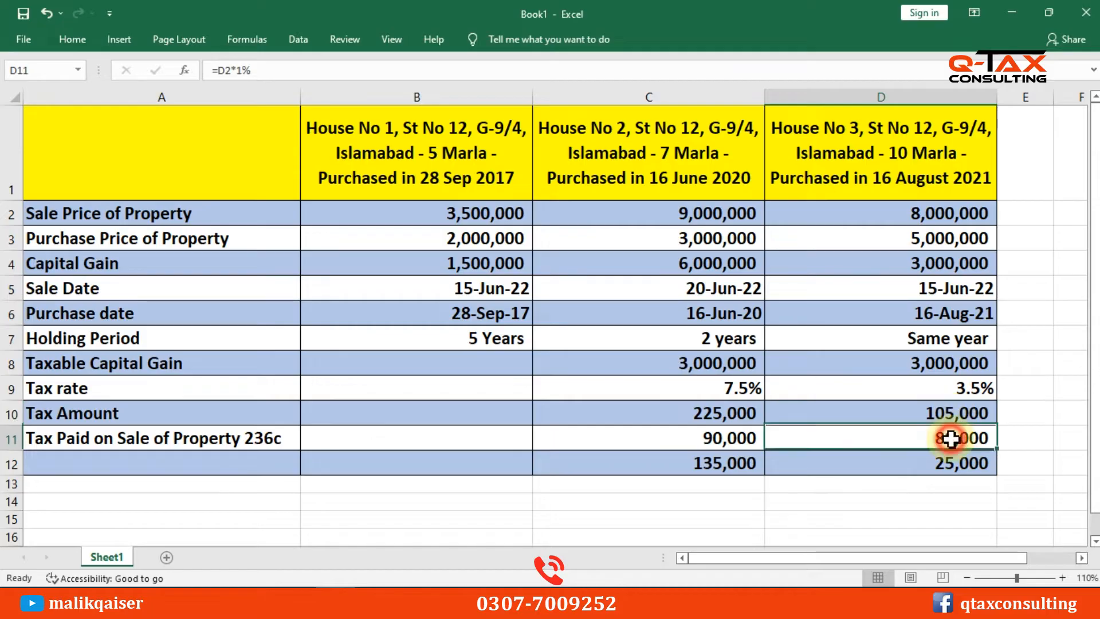
pyautogui.click(969, 463)
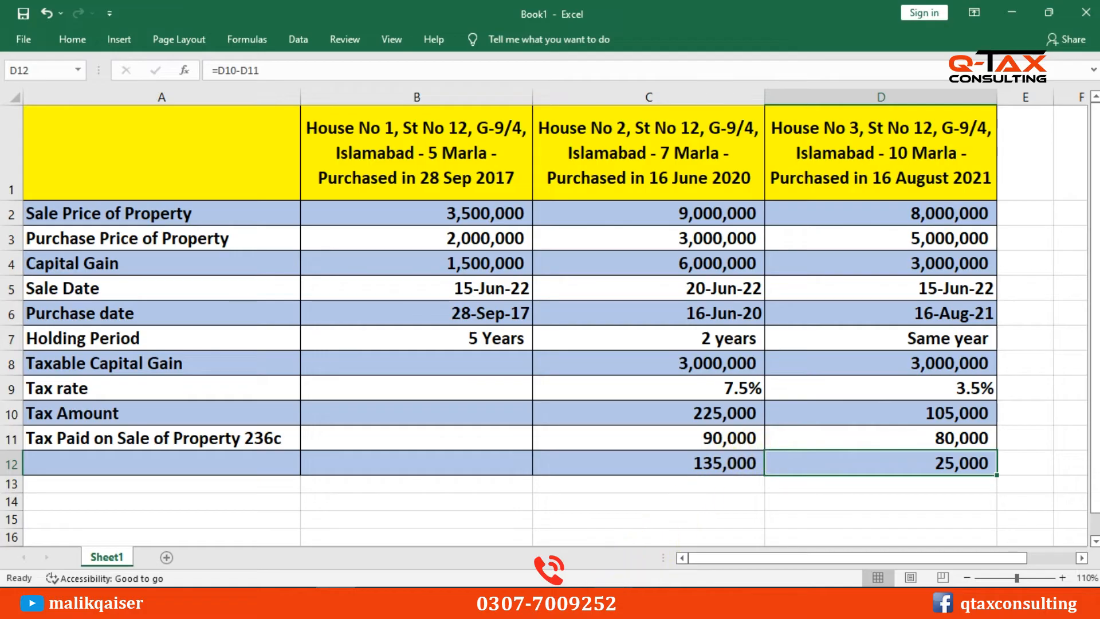
# Step: Switch to the IRIS wealth statement in the browser and examine the 5 Marla house's purchase date
pyautogui.click(613, 604)
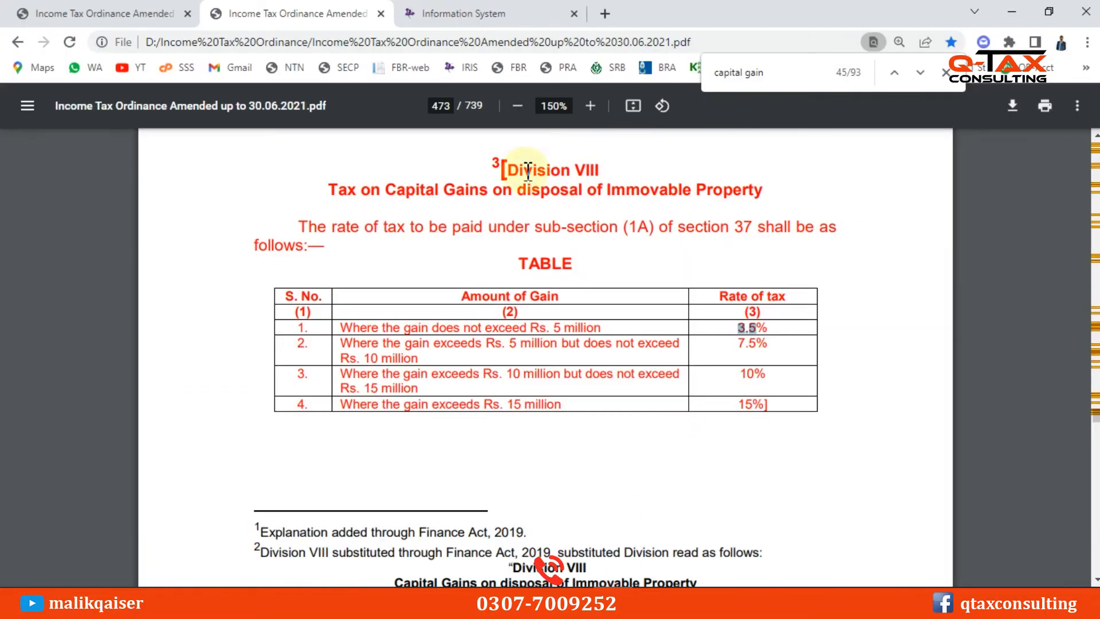
pyautogui.click(459, 13)
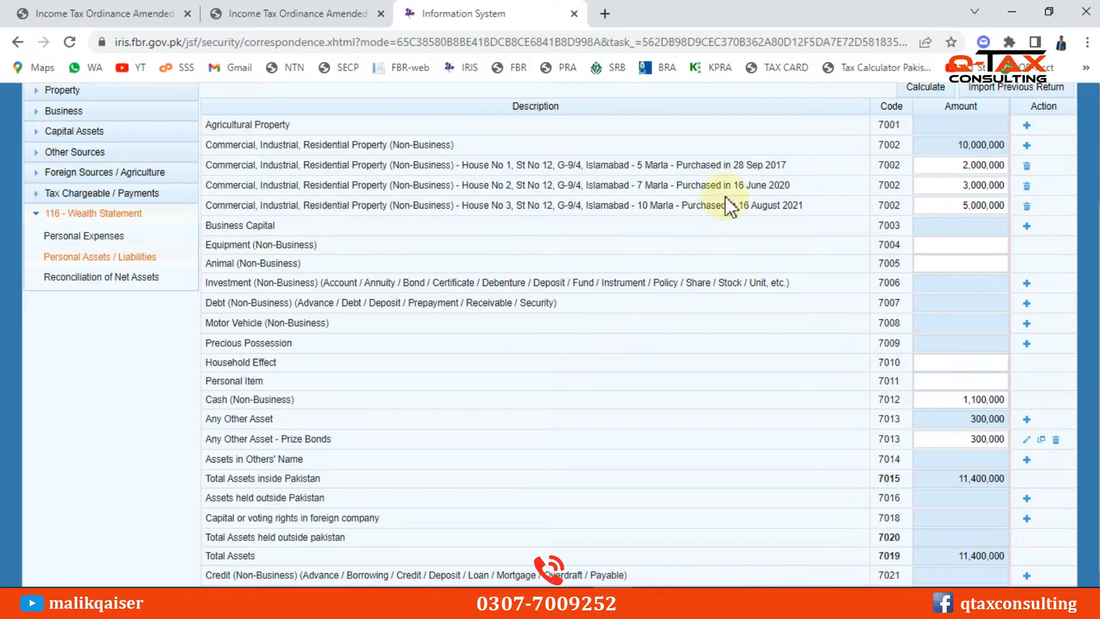
pyautogui.moveTo(735, 166); pyautogui.dragTo(785, 165)
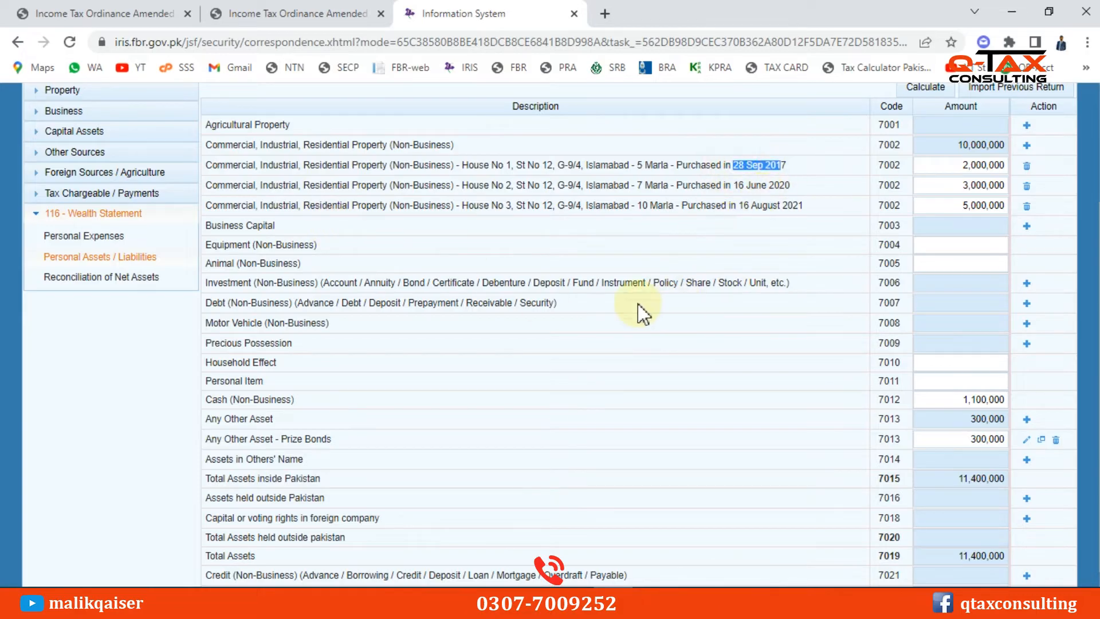
# Step: Copy the 5 Marla house's capital gain from B4 in the Excel sheet and return to the IRIS tax return
pyautogui.hotkey('alt', 'Tab')
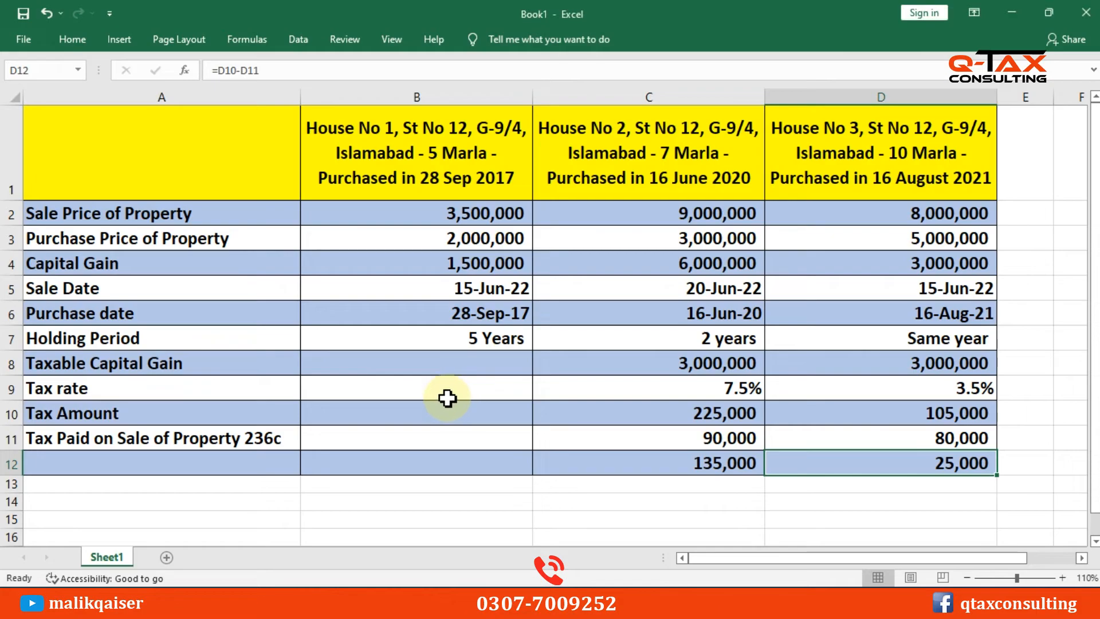
pyautogui.click(491, 344)
pyautogui.click(469, 264)
pyautogui.hotkey('ctrl', 'c')
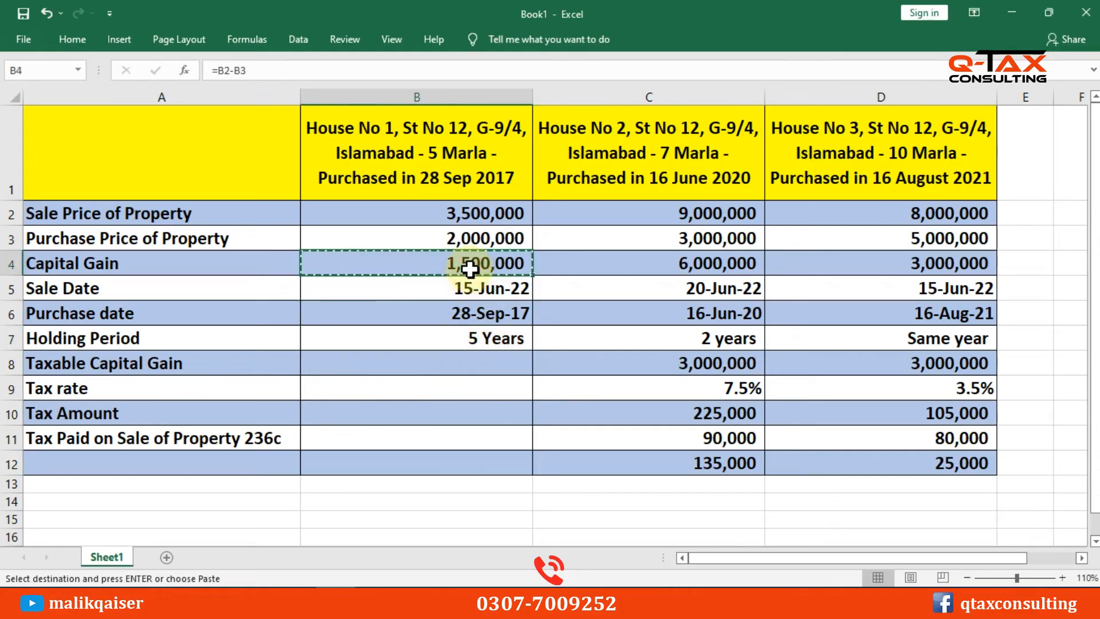
pyautogui.hotkey('alt', 'Tab')
pyautogui.scroll(-1, 481, 348)
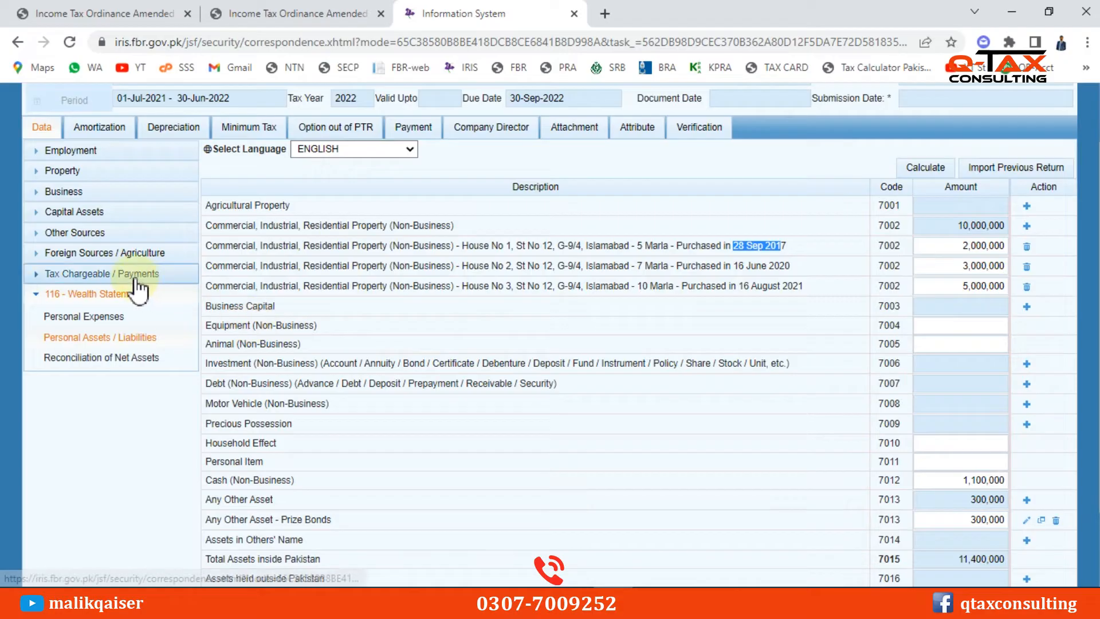
# Step: Enter 1,500,000 as both the total amount and the exempt / final tax amount of Gains / (Loss) from Capital Assets, and calculate
pyautogui.click(114, 295)
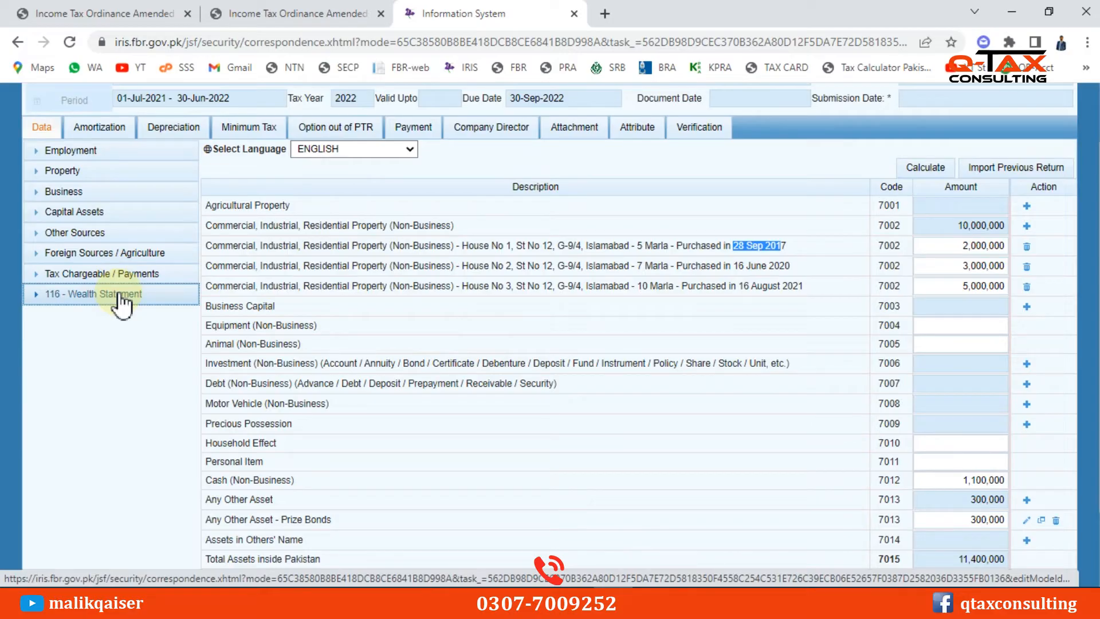
pyautogui.click(74, 213)
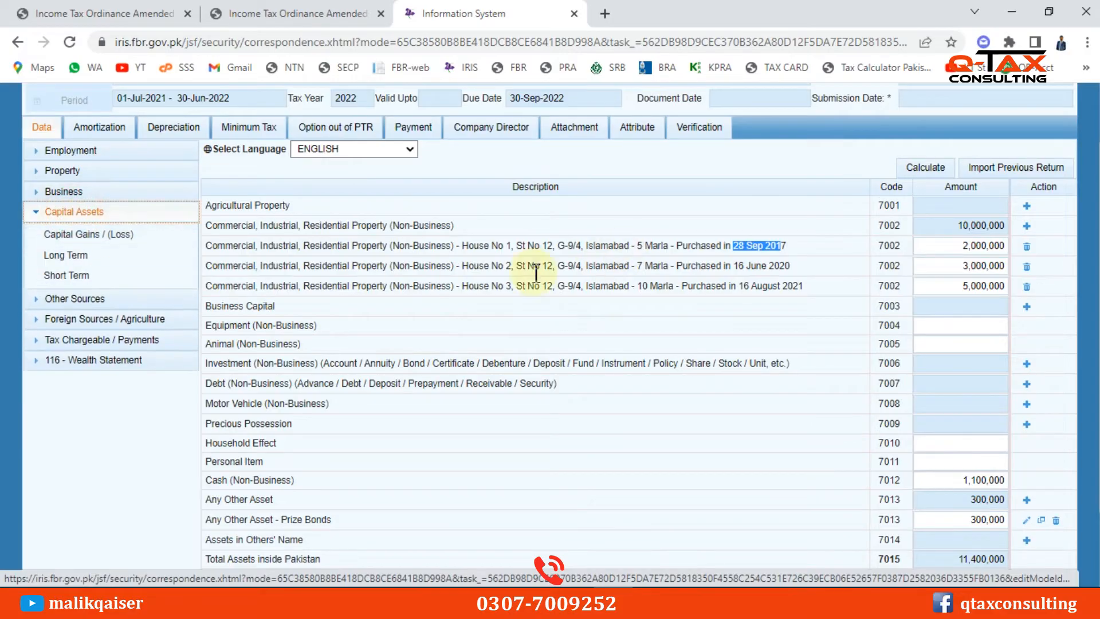
pyautogui.click(81, 235)
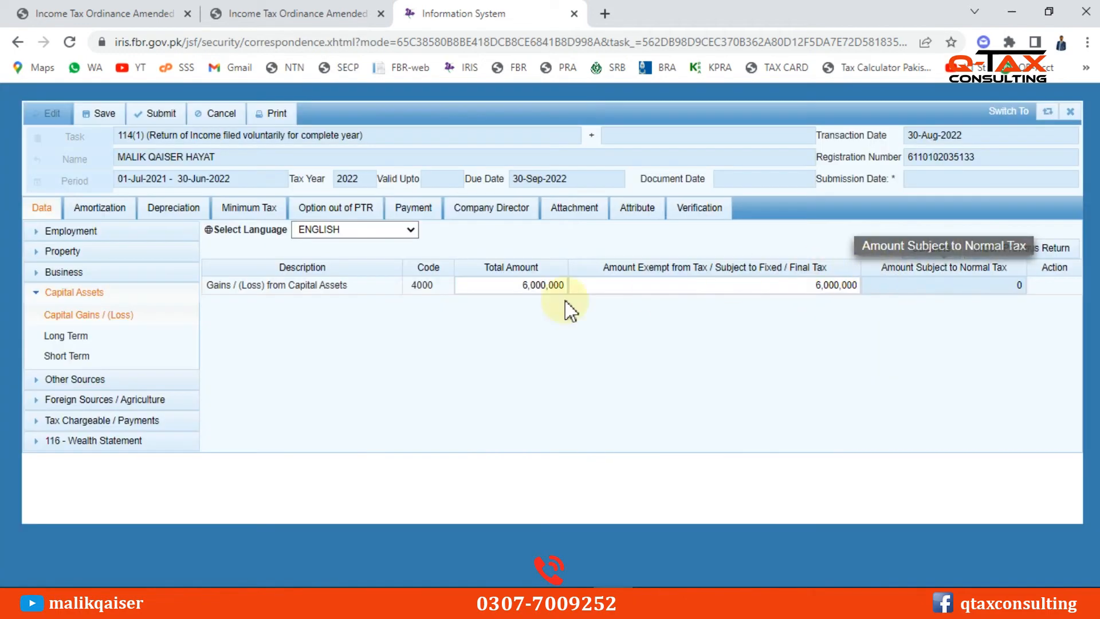
pyautogui.doubleClick(515, 284)
pyautogui.write('1500000')
pyautogui.press('Tab')
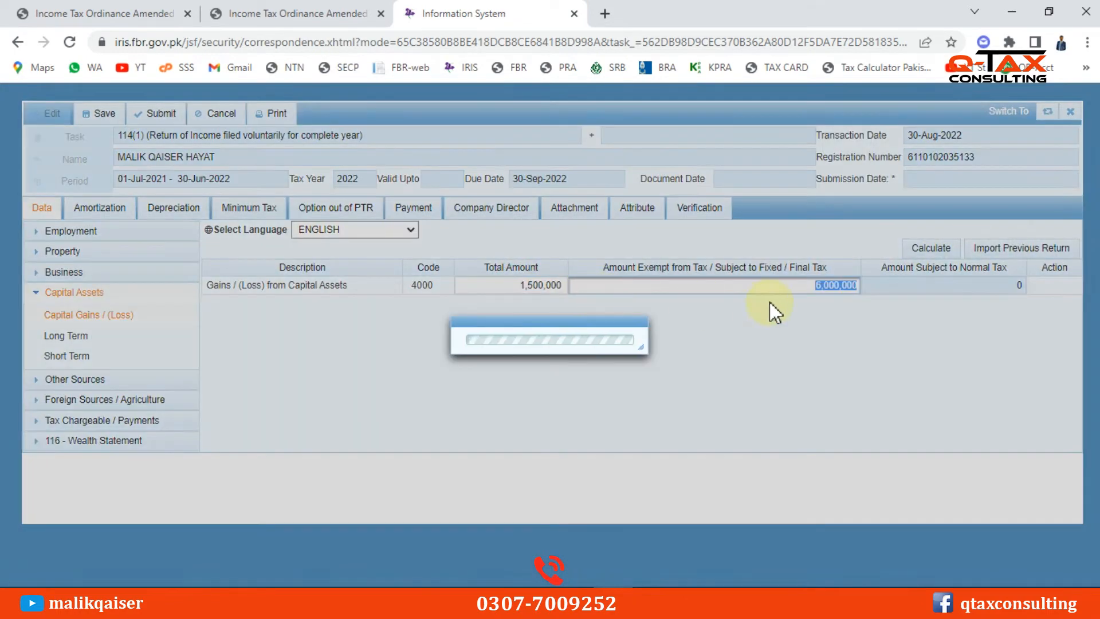
pyautogui.click(927, 251)
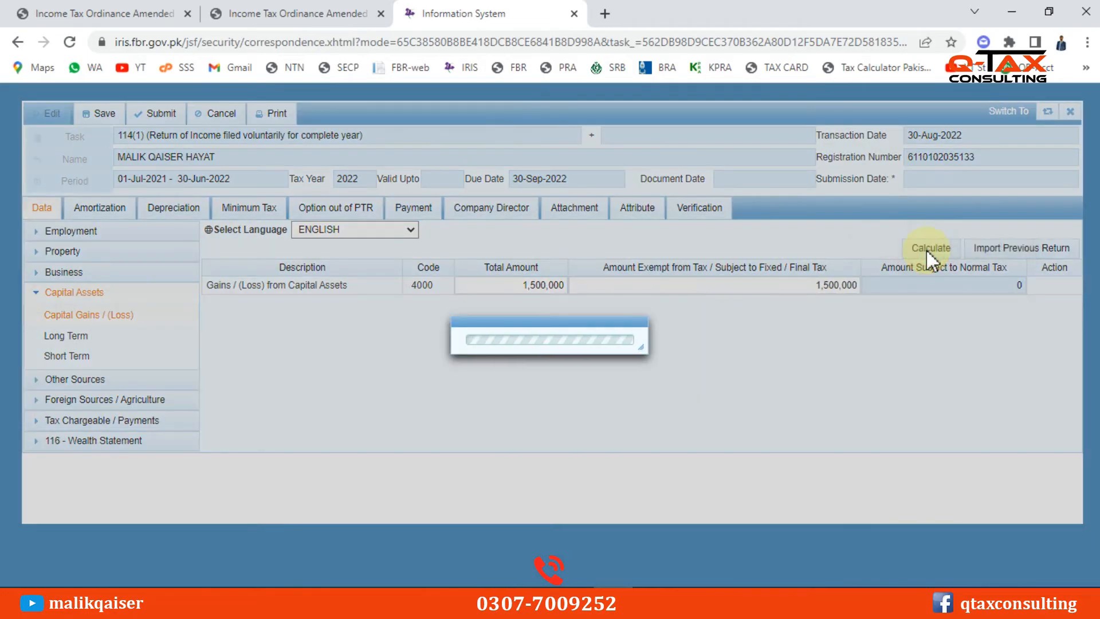
# Step: Check the total and the exempt / fixed / final tax amounts under Capital Gains / (Loss) and recalculate the return
pyautogui.click(74, 293)
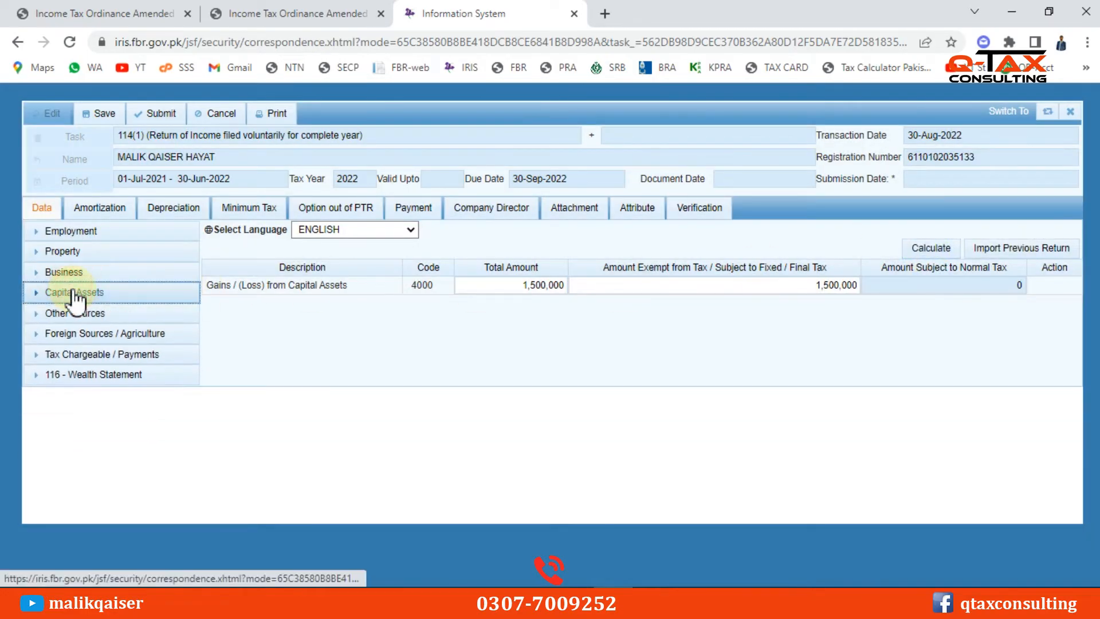
pyautogui.click(74, 293)
pyautogui.click(57, 318)
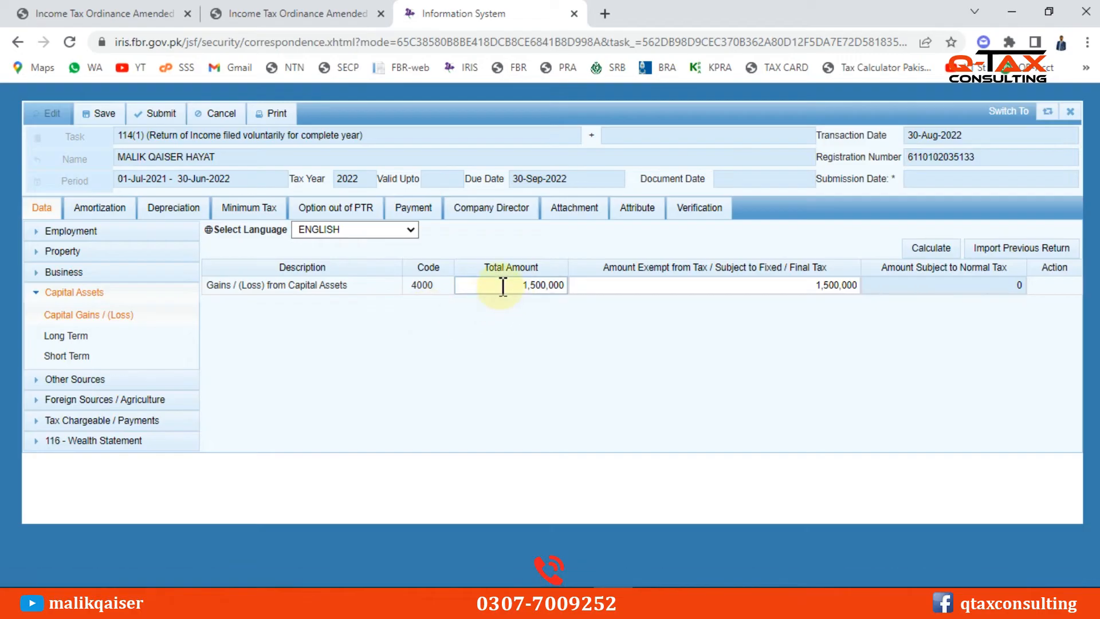
pyautogui.click(507, 285)
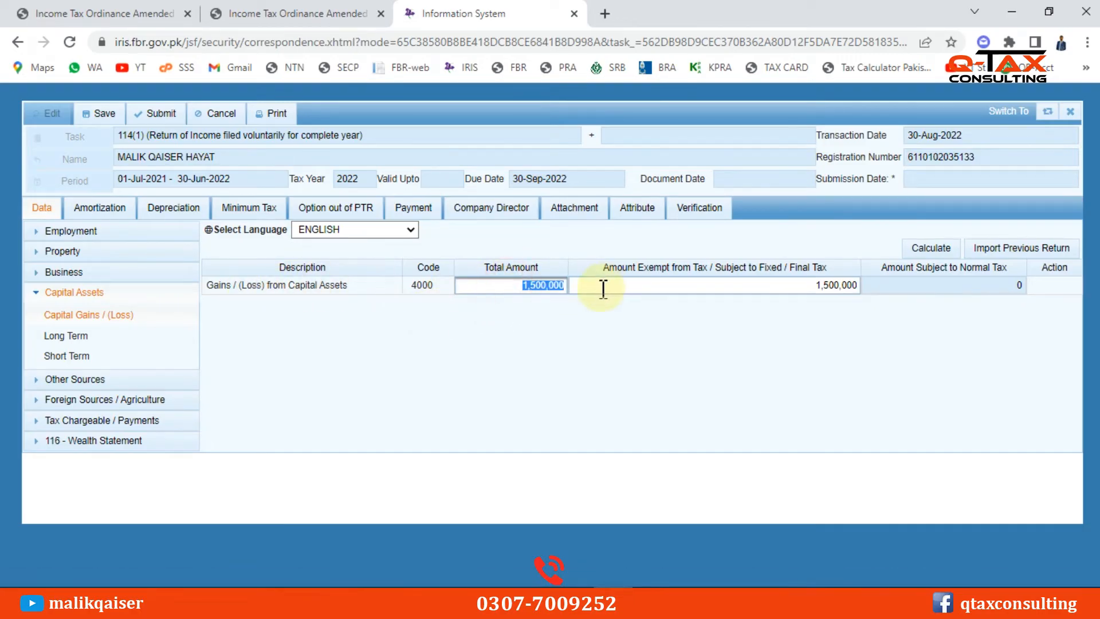
pyautogui.click(599, 291)
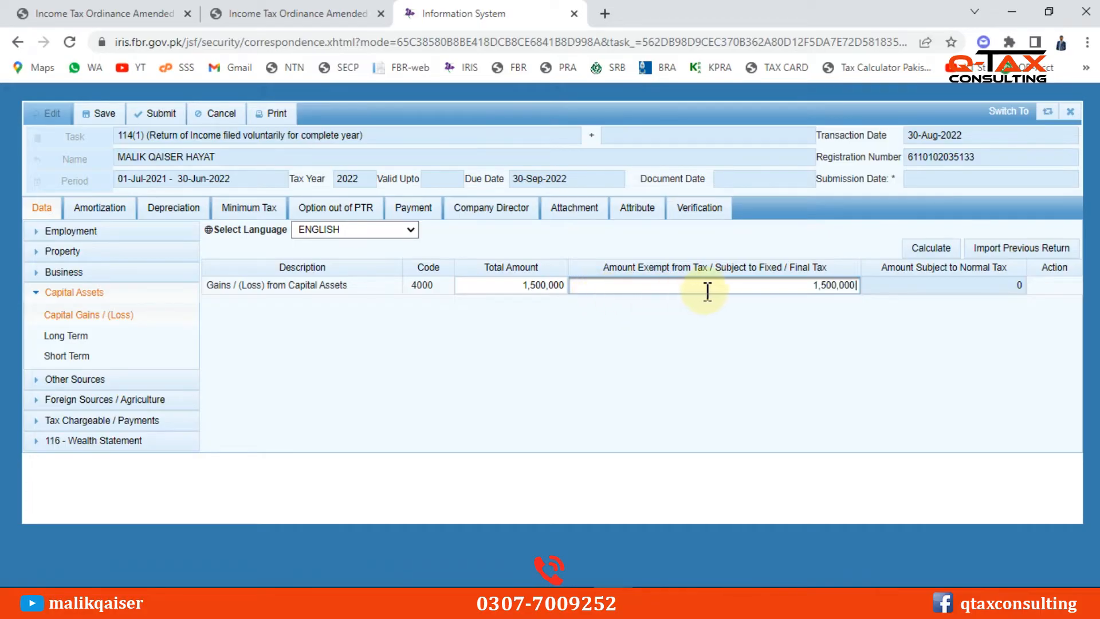
pyautogui.click(782, 286)
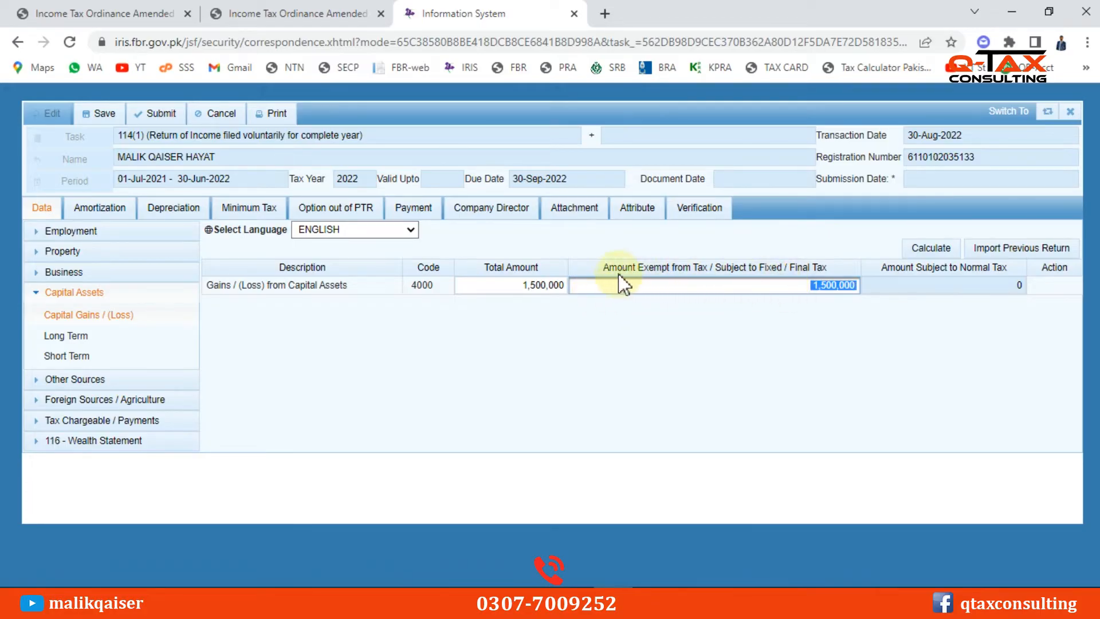
pyautogui.click(725, 269)
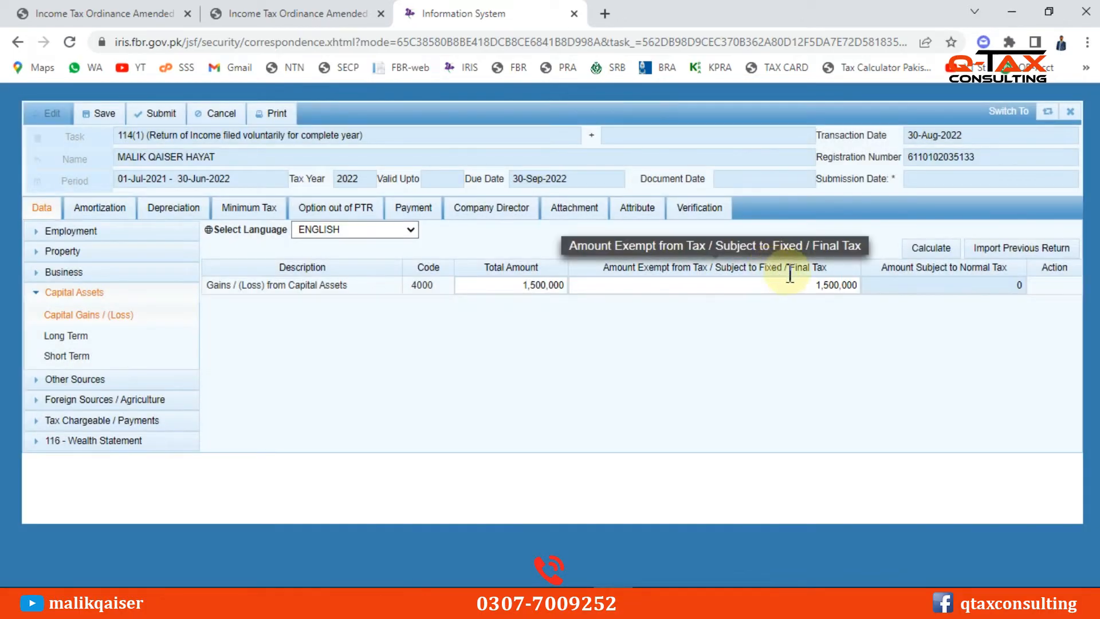
pyautogui.click(919, 249)
pyautogui.click(922, 249)
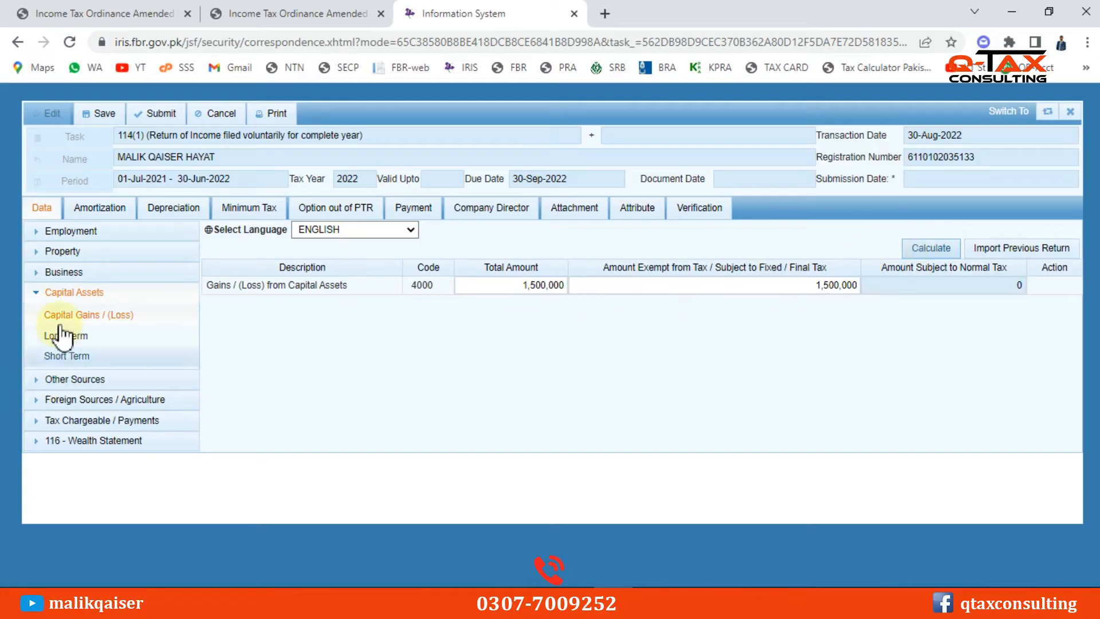
# Step: Open the Final / Fixed / Minimum / Average / Relevant / Reduced Tax section and find its "capital gain" rows
pyautogui.click(92, 294)
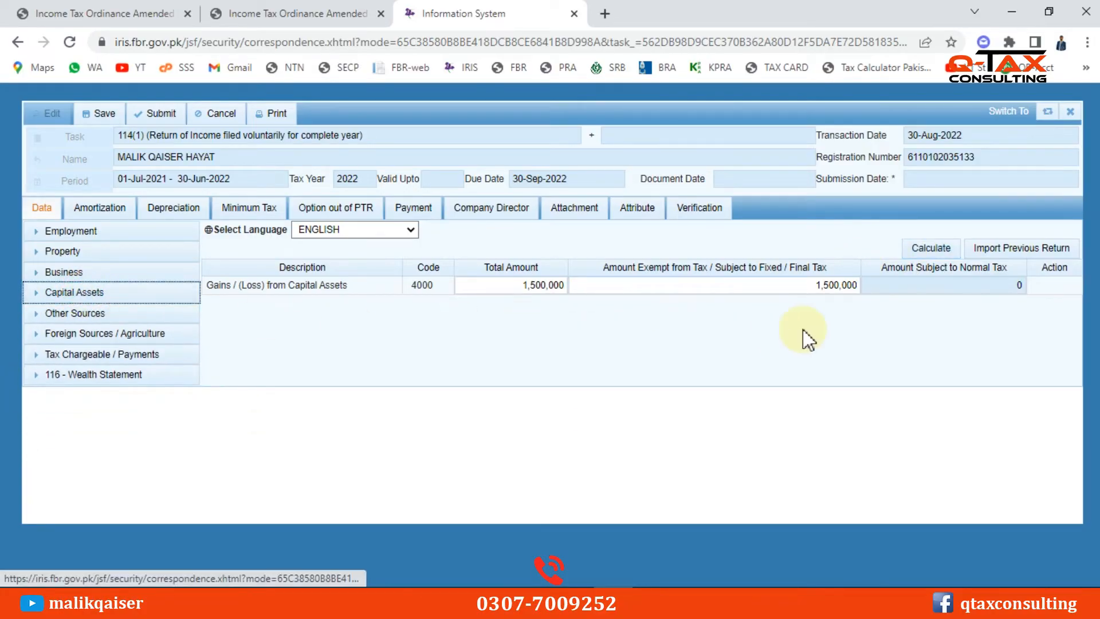
pyautogui.click(93, 355)
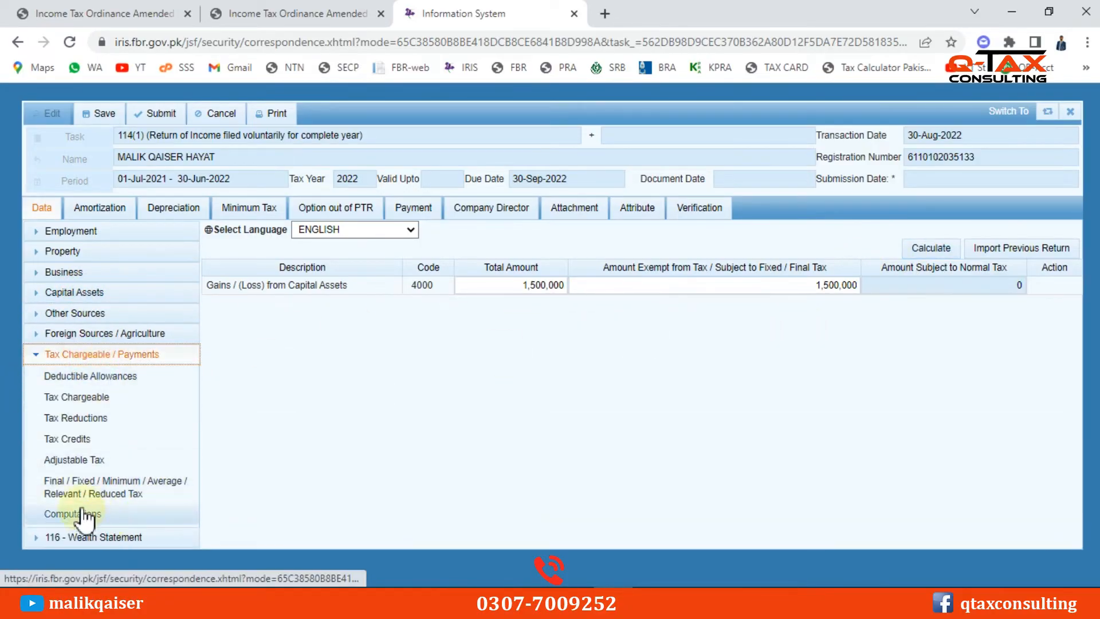
pyautogui.click(79, 483)
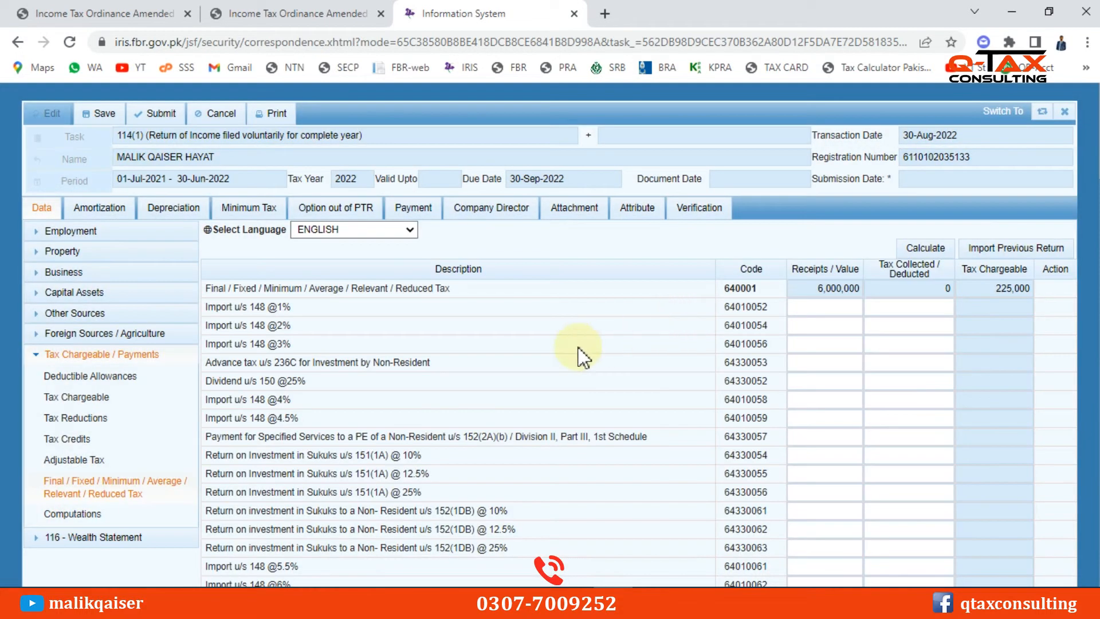
pyautogui.hotkey('ctrl', 'f')
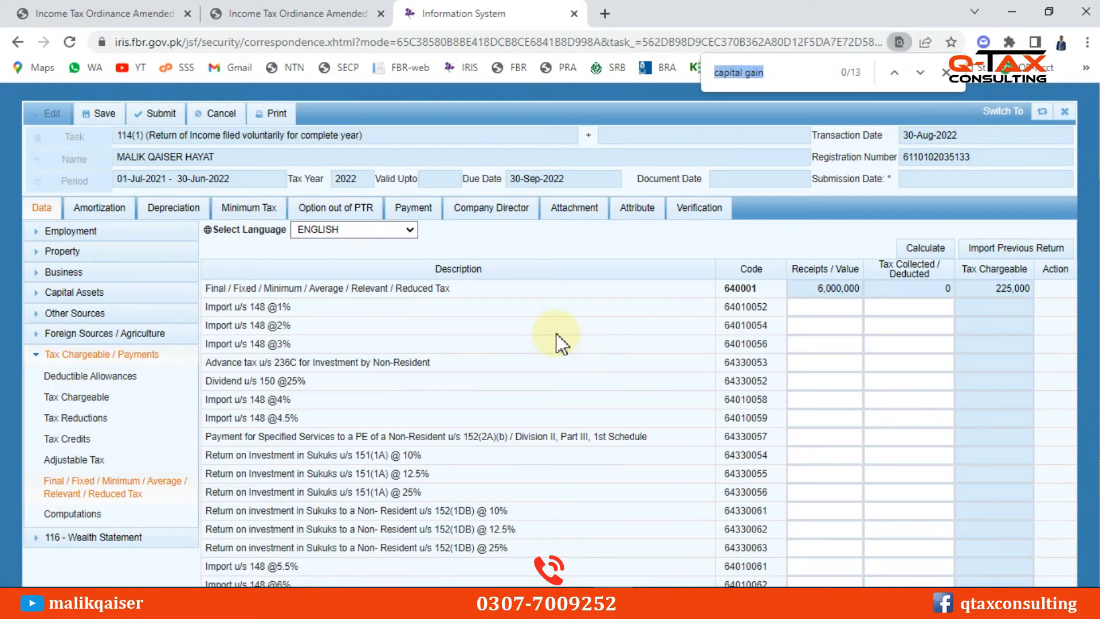
pyautogui.press('Return')
pyautogui.press('Return')
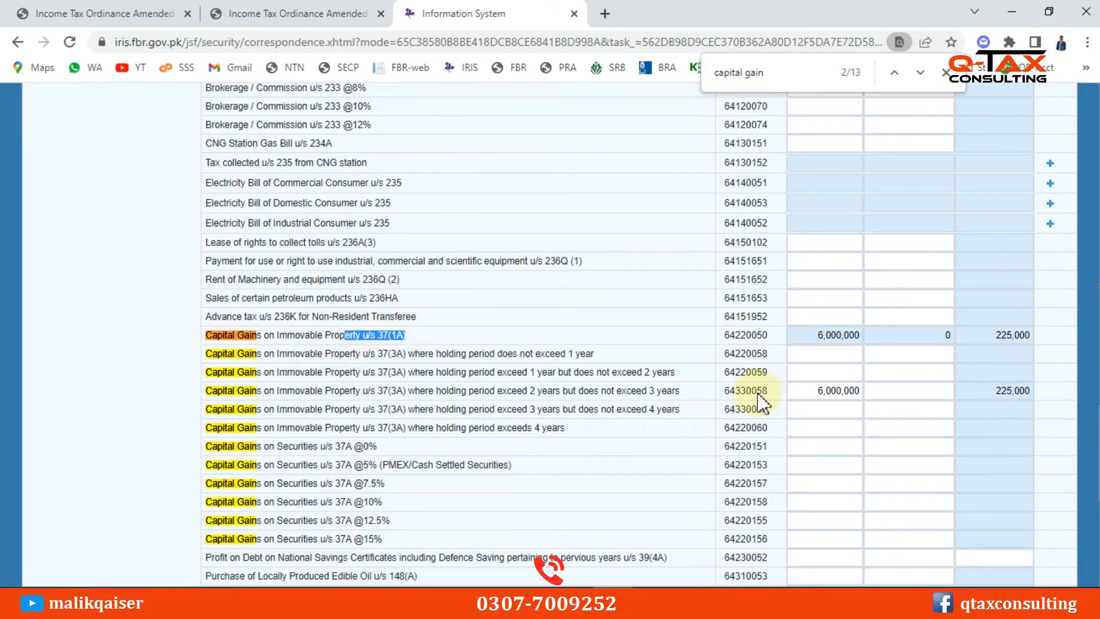
# Step: Clear the receipts value for immovable property held 2 to 3 years and enter 1,500,000 in the row for holding periods exceeding 4 years
pyautogui.click(808, 392)
pyautogui.press('BackSpace')
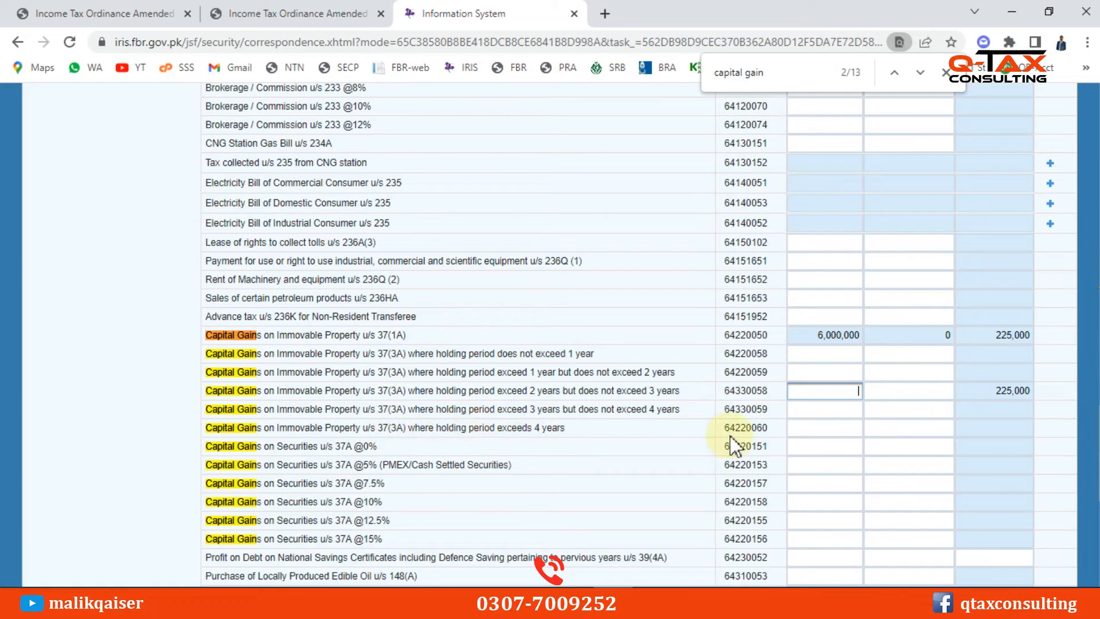
pyautogui.click(811, 428)
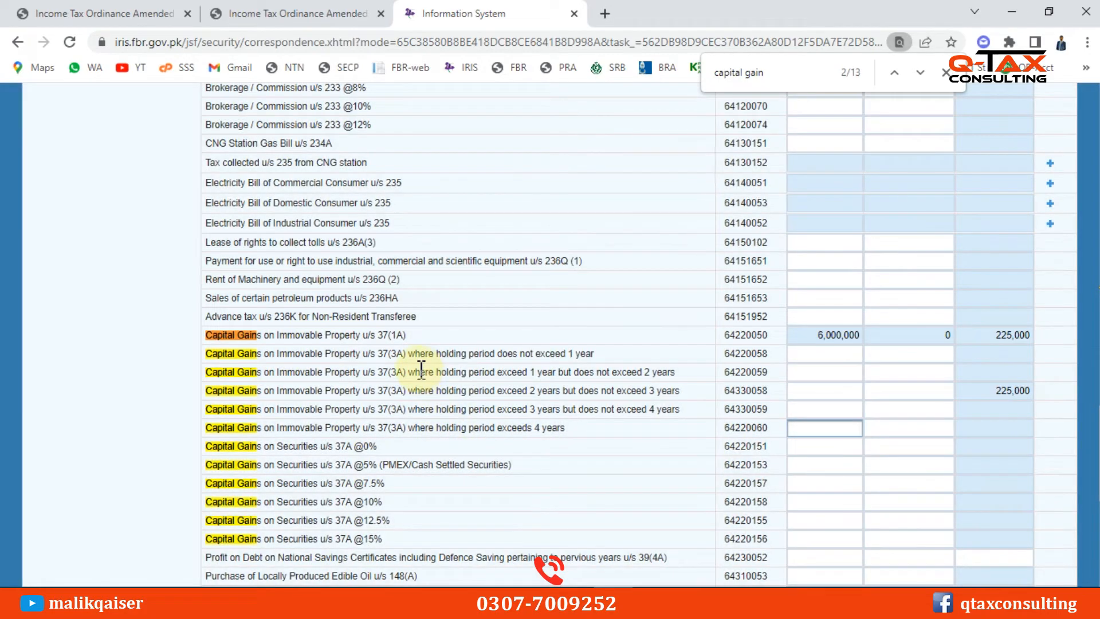
pyautogui.moveTo(421, 370); pyautogui.dragTo(583, 364)
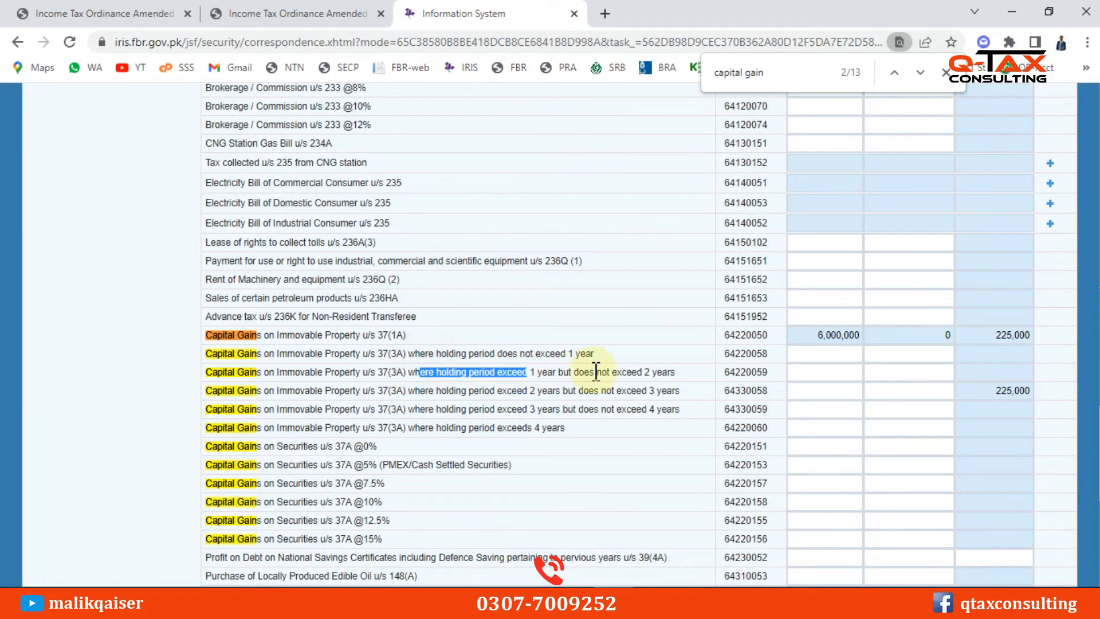
pyautogui.moveTo(490, 390); pyautogui.dragTo(560, 391)
pyautogui.moveTo(438, 425); pyautogui.dragTo(545, 409)
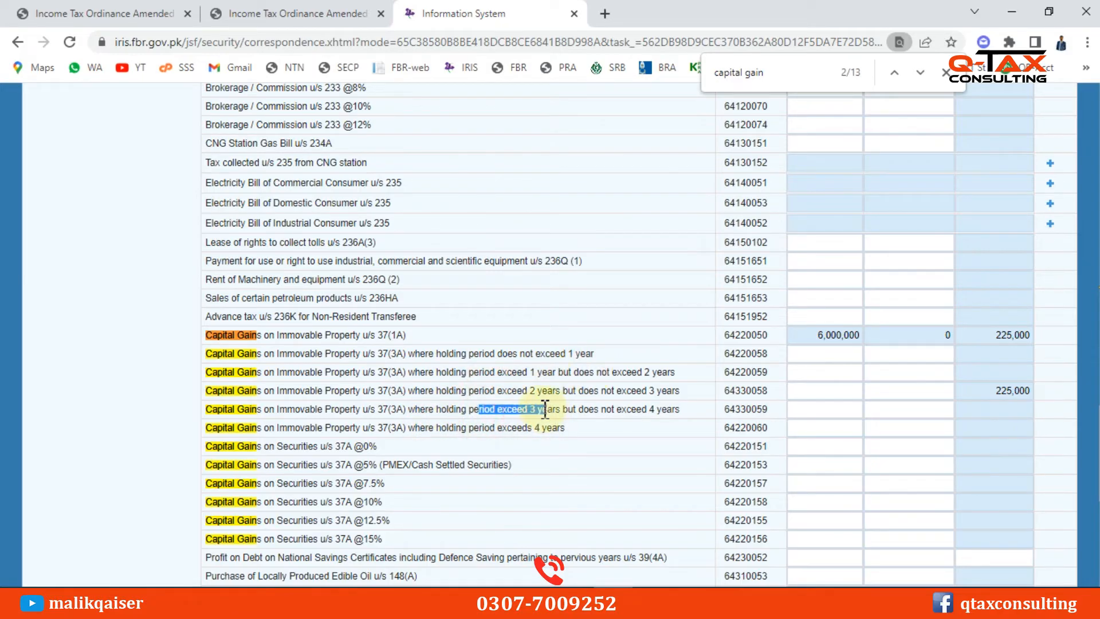
pyautogui.moveTo(408, 428)
pyautogui.mouseDown()
pyautogui.moveTo(491, 427)
pyautogui.moveTo(428, 428)
pyautogui.mouseUp()
pyautogui.click(807, 430)
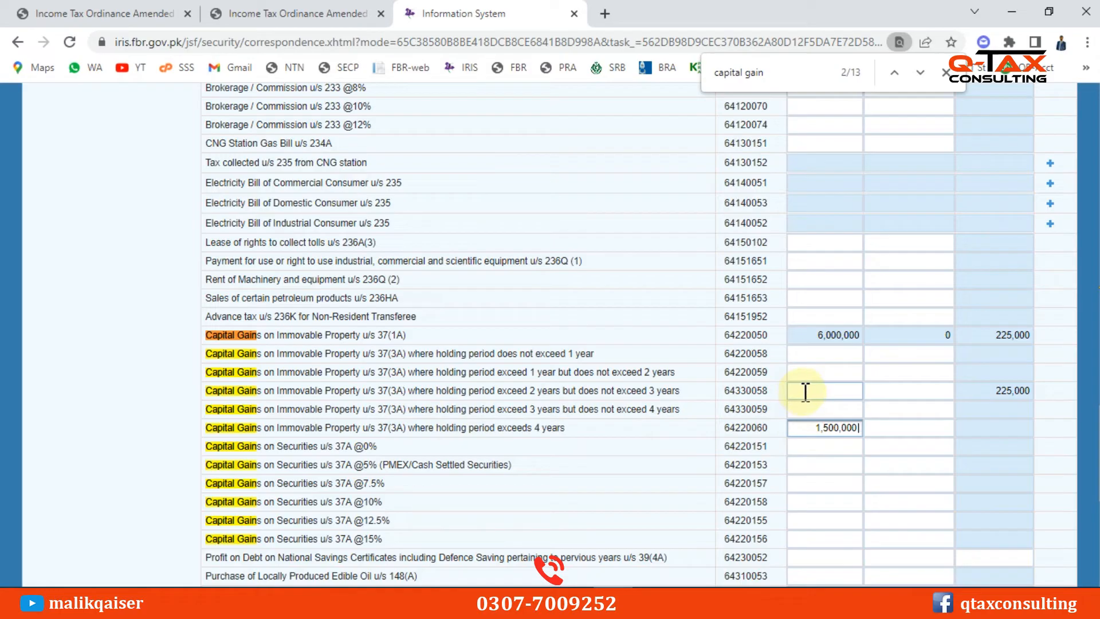
# Step: Recalculate the final tax section and check the tax chargeable on immovable property held more than 4 years
pyautogui.scroll(20, 806, 392)
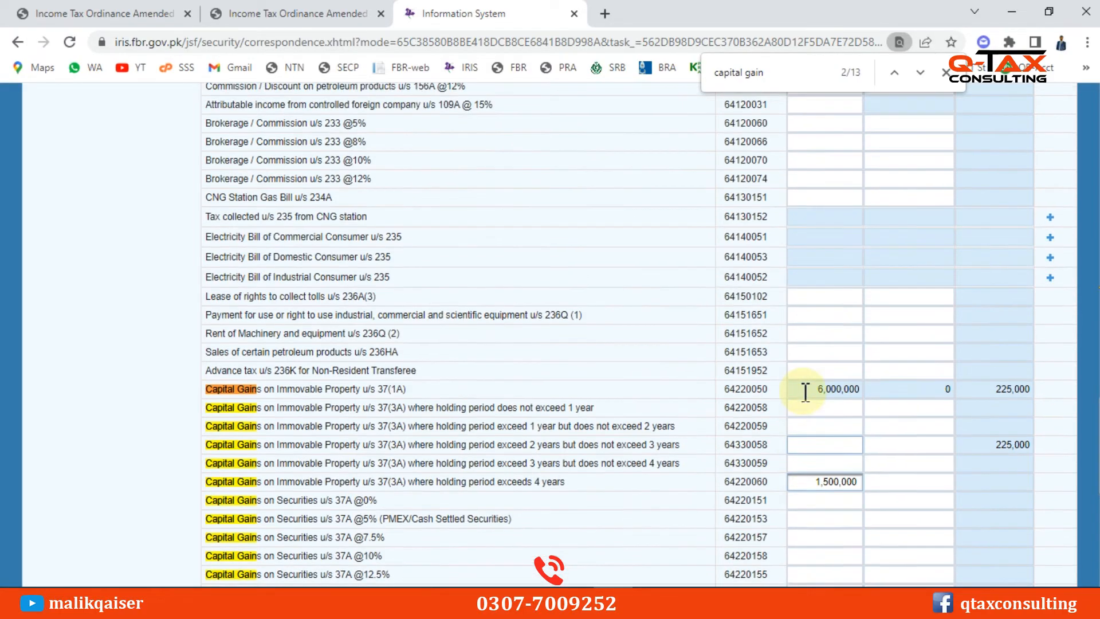
pyautogui.scroll(2, 808, 392)
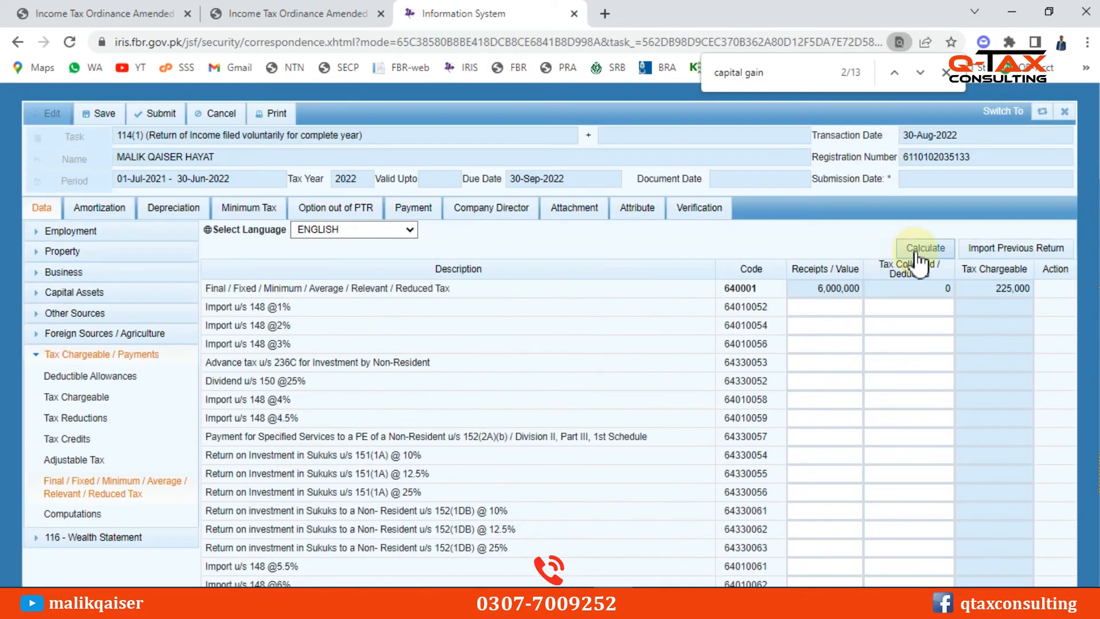
pyautogui.click(916, 249)
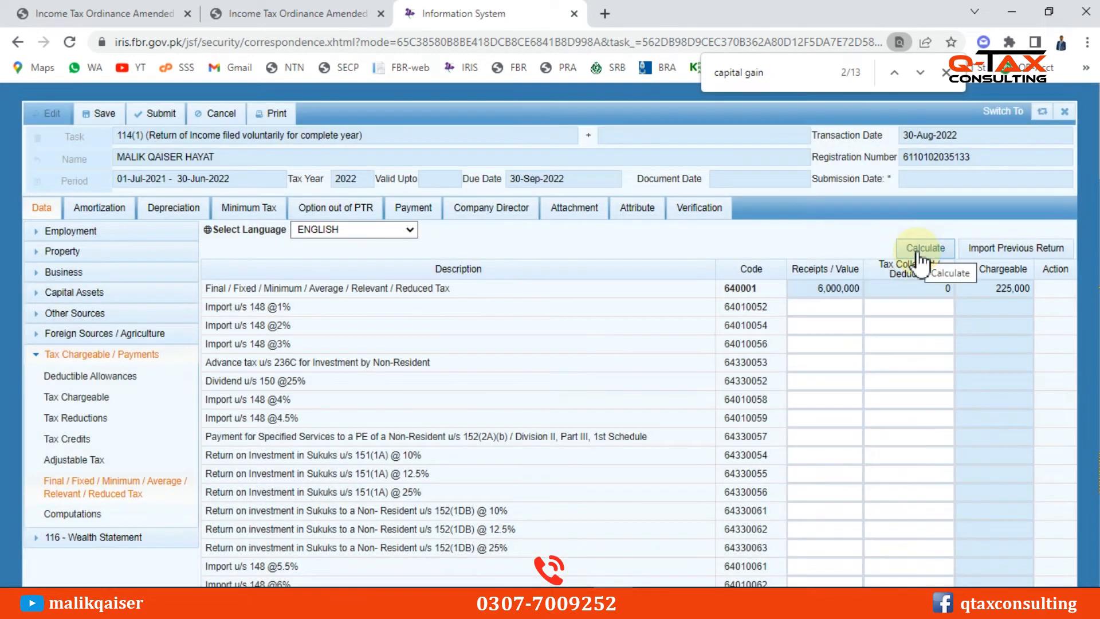
pyautogui.click(916, 250)
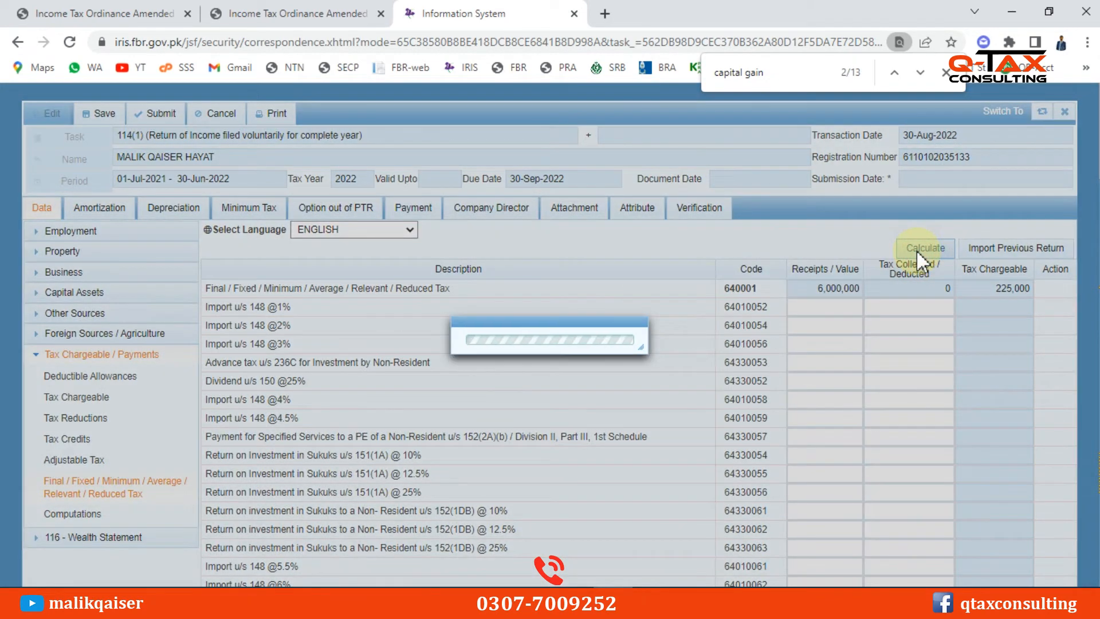
pyautogui.scroll(-20, 825, 390)
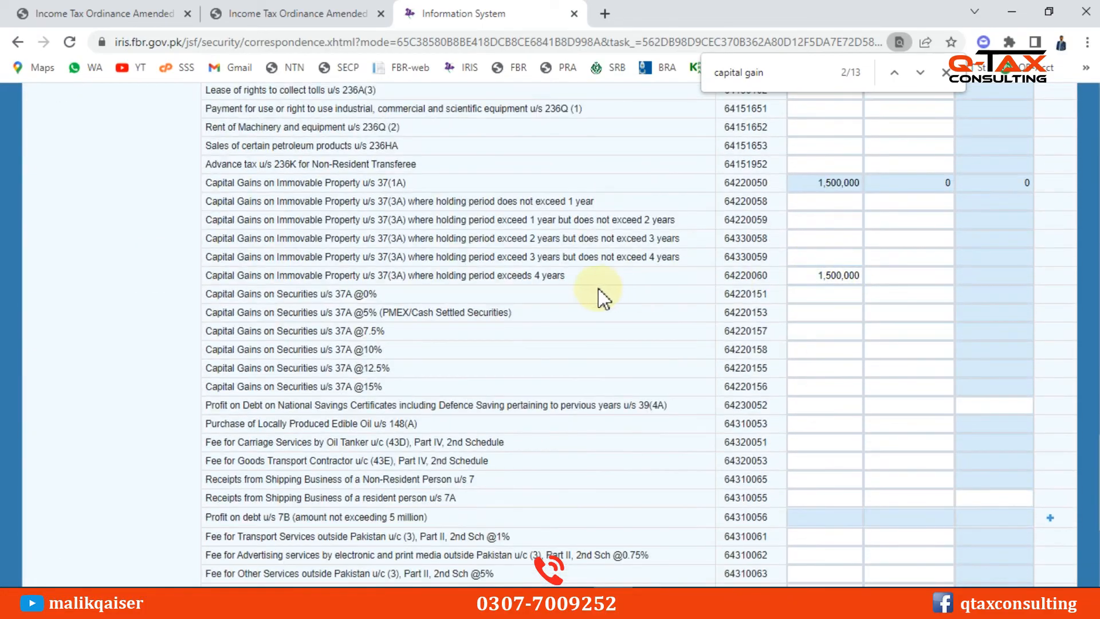
pyautogui.click(996, 277)
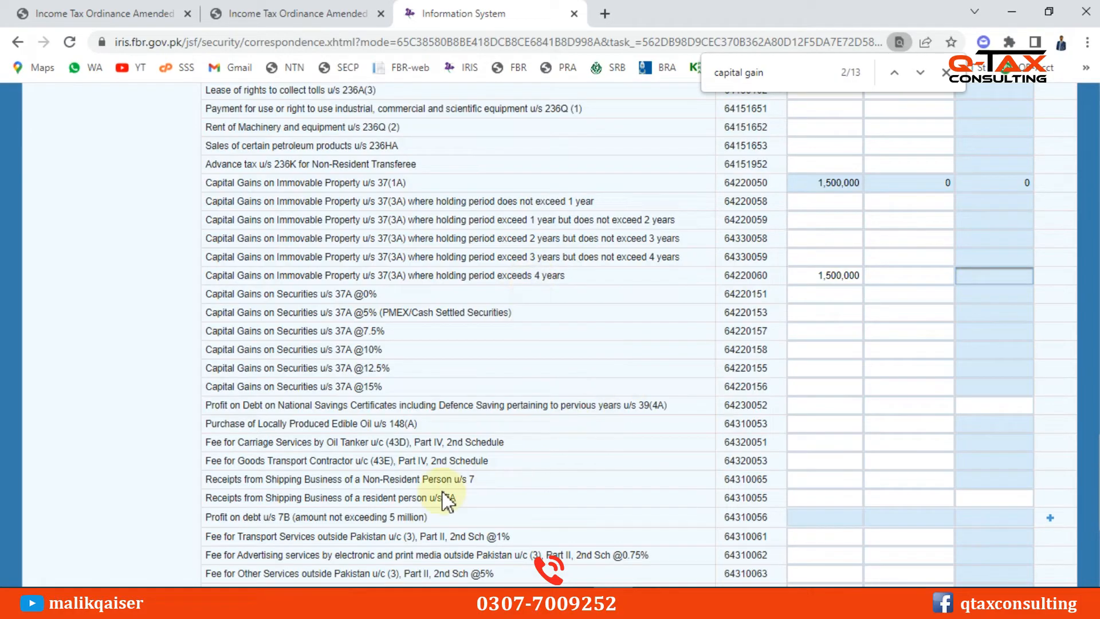
# Step: Copy the 7 Marla house's capital gain from C4 in the Excel sheet and return to the IRIS tax return
pyautogui.hotkey('alt', 'Tab')
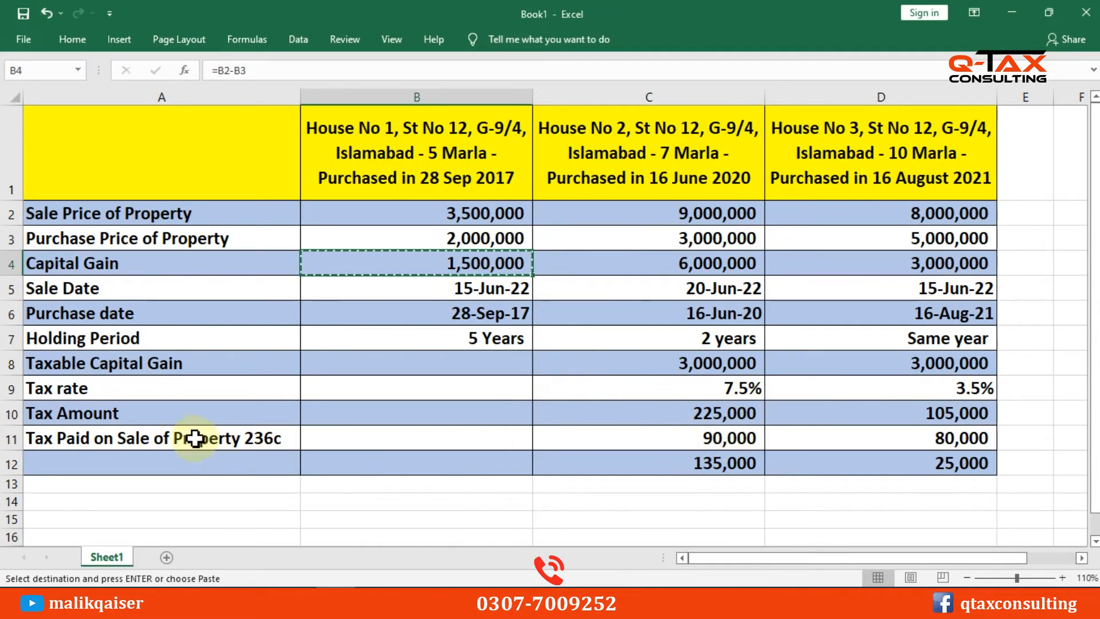
pyautogui.click(709, 265)
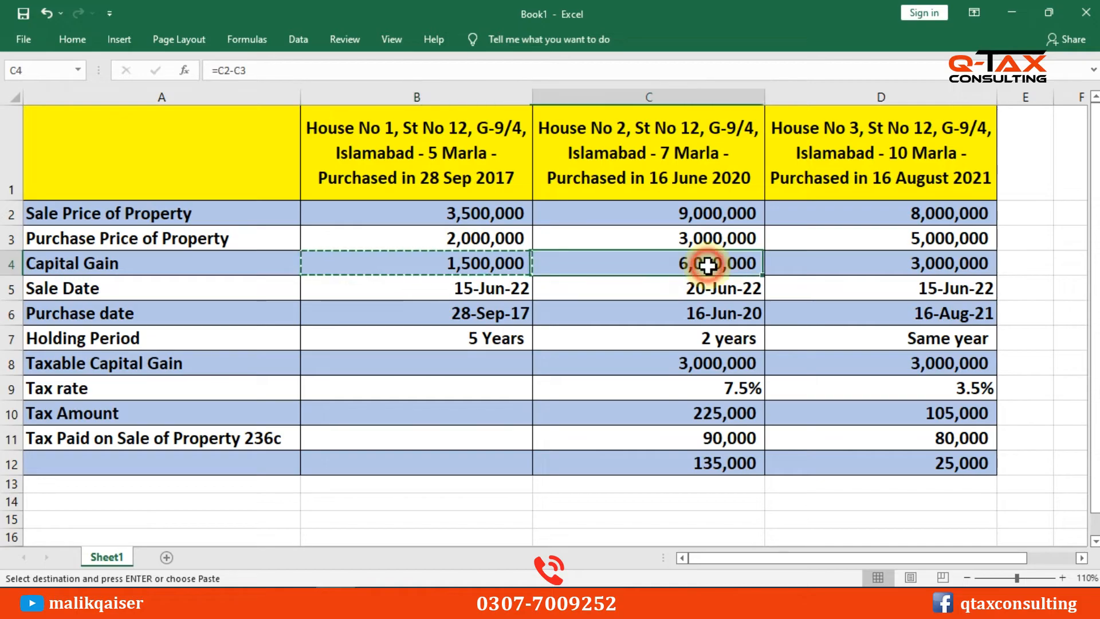
pyautogui.hotkey('ctrl', 'c')
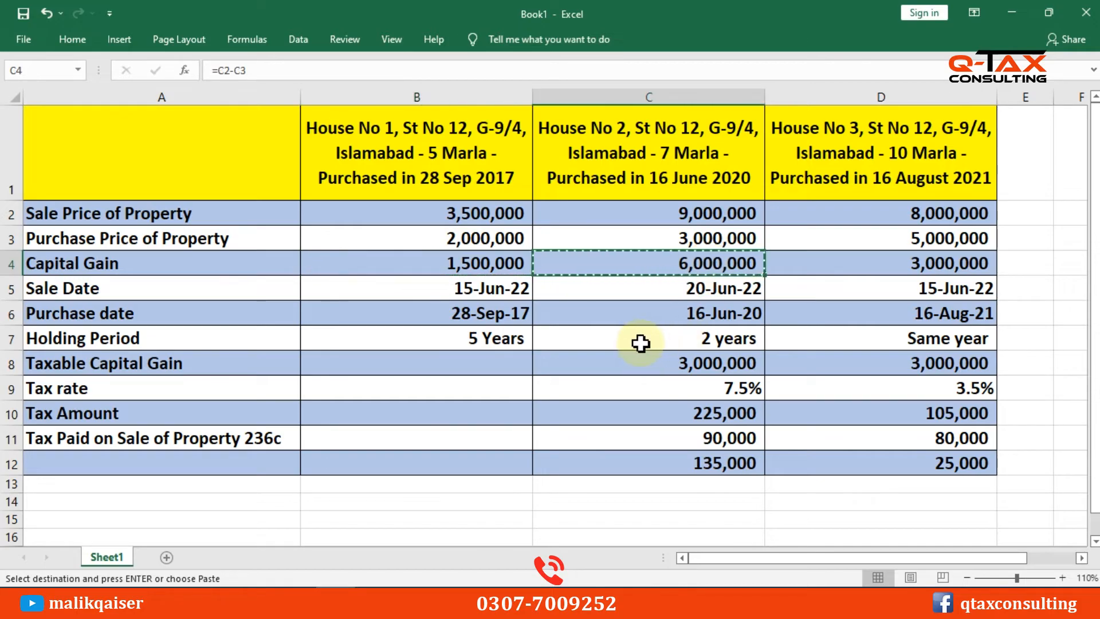
pyautogui.hotkey('alt', 'Tab')
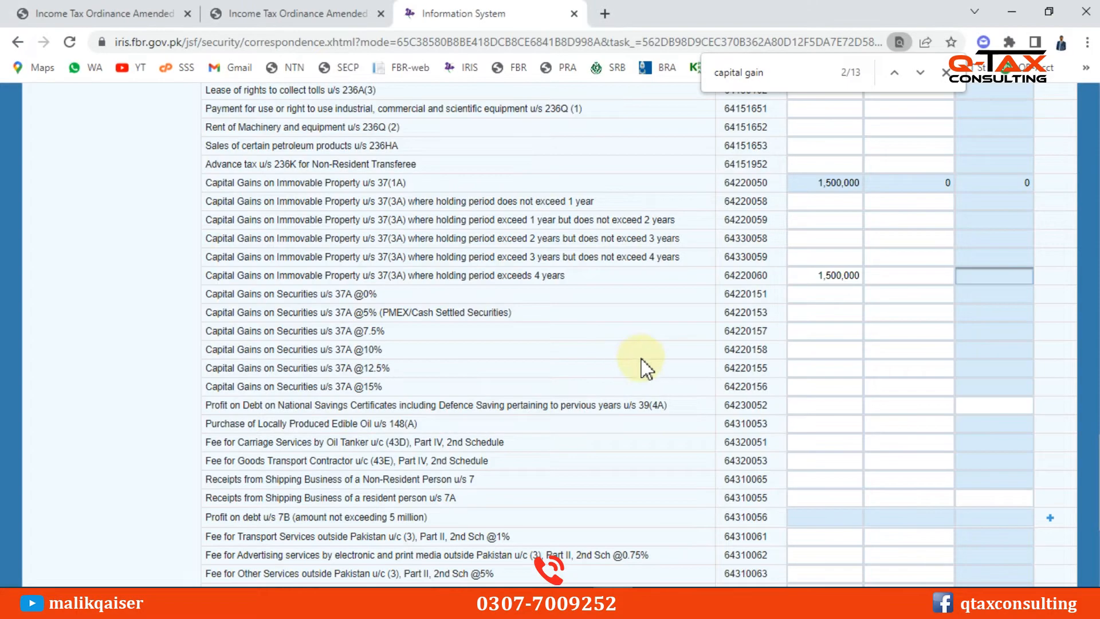
# Step: Open Capital Gains / (Loss), set both the total amount and the exempt / final tax amount to 6,000,000, and recalculate
pyautogui.scroll(20, 634, 363)
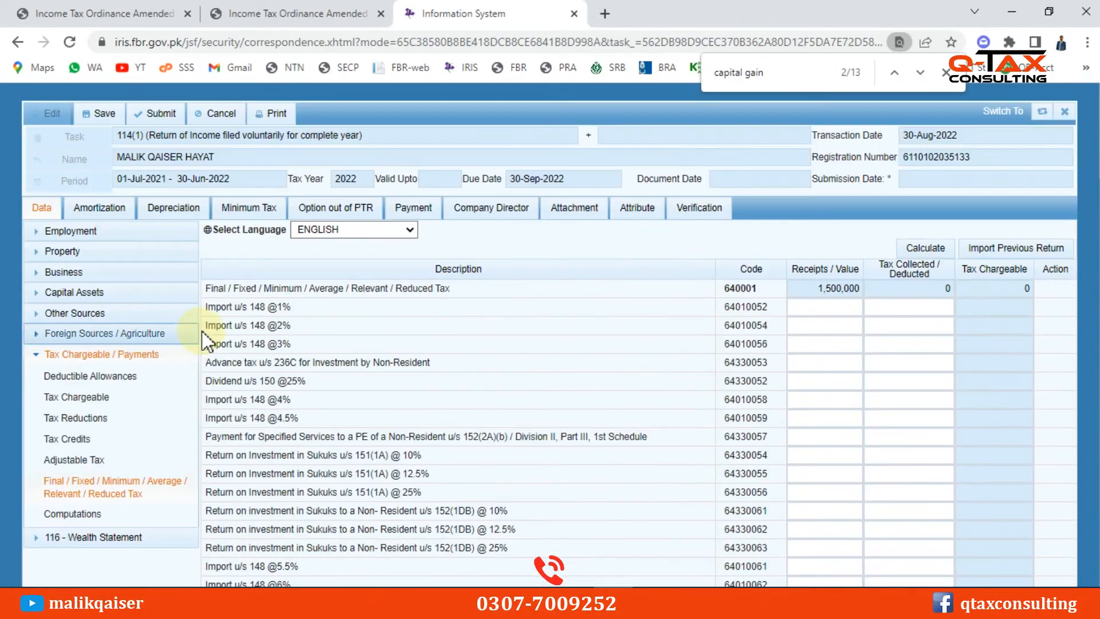
pyautogui.click(75, 298)
pyautogui.click(91, 314)
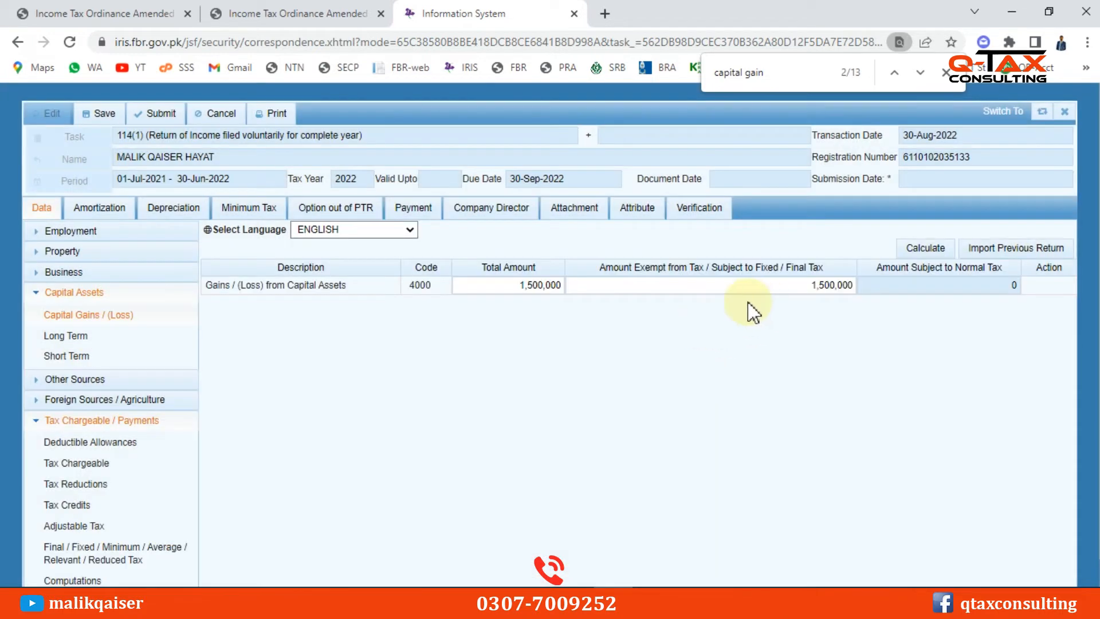
pyautogui.moveTo(510, 284); pyautogui.dragTo(583, 288)
pyautogui.write('6,000,000')
pyautogui.press('Tab')
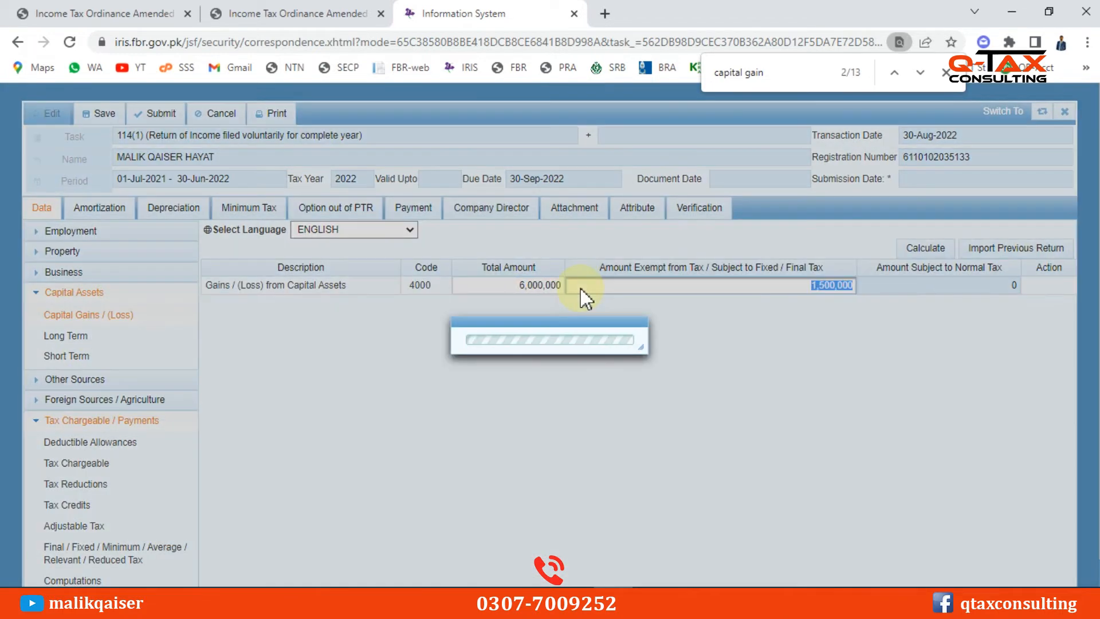
pyautogui.click(917, 251)
pyautogui.click(916, 249)
pyautogui.click(915, 249)
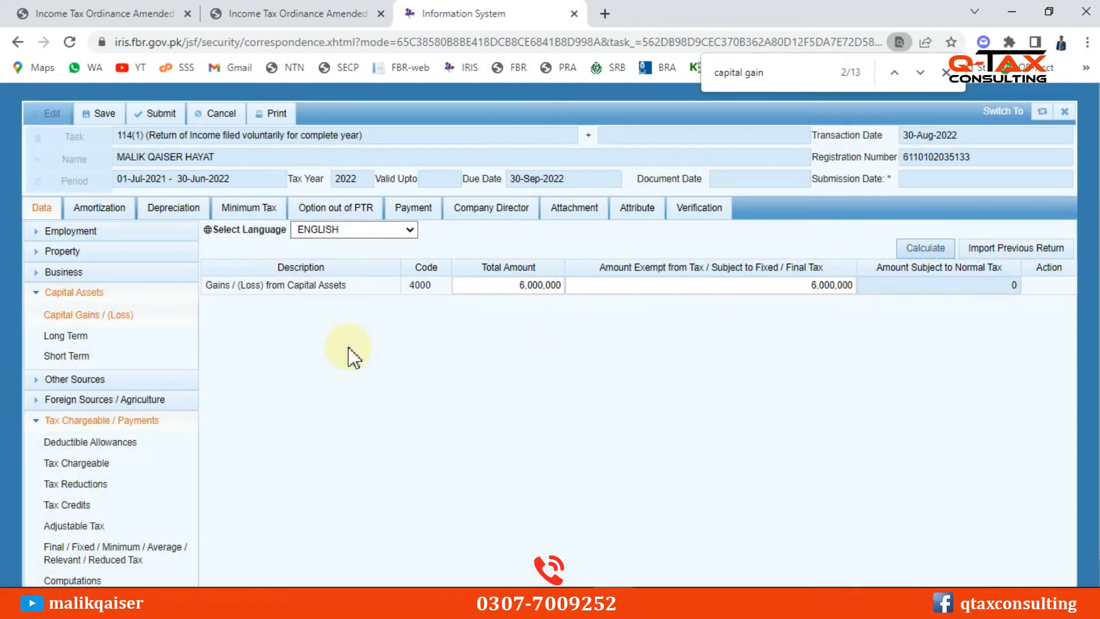
# Step: In the final tax section, enter 6,000,000 for immovable property held 2 to 3 years, clear the over-4-years value, and recalculate
pyautogui.scroll(-1, 94, 437)
pyautogui.click(105, 549)
pyautogui.click(107, 528)
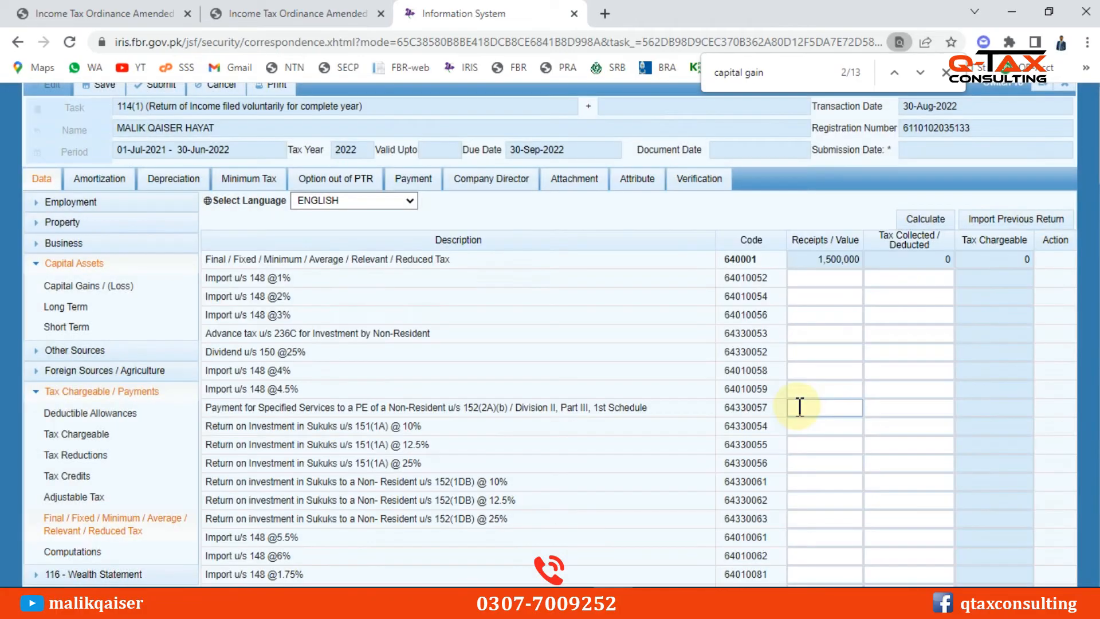
pyautogui.scroll(-15, 801, 413)
pyautogui.scroll(-10, 805, 410)
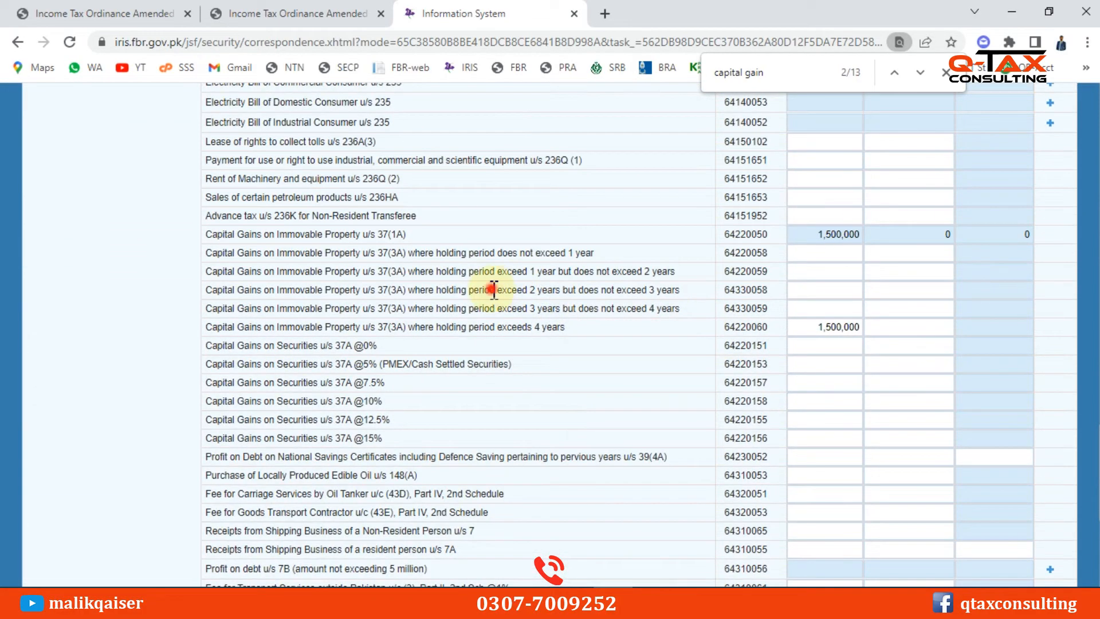
pyautogui.moveTo(490, 290); pyautogui.dragTo(546, 290)
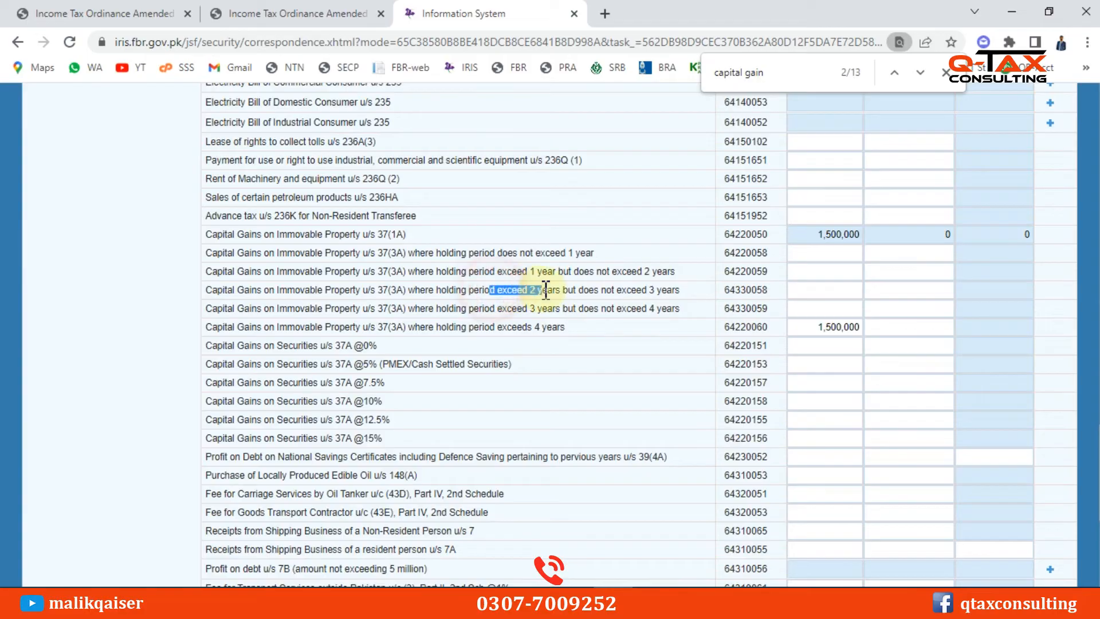
pyautogui.click(845, 290)
pyautogui.write('6000000')
pyautogui.doubleClick(819, 328)
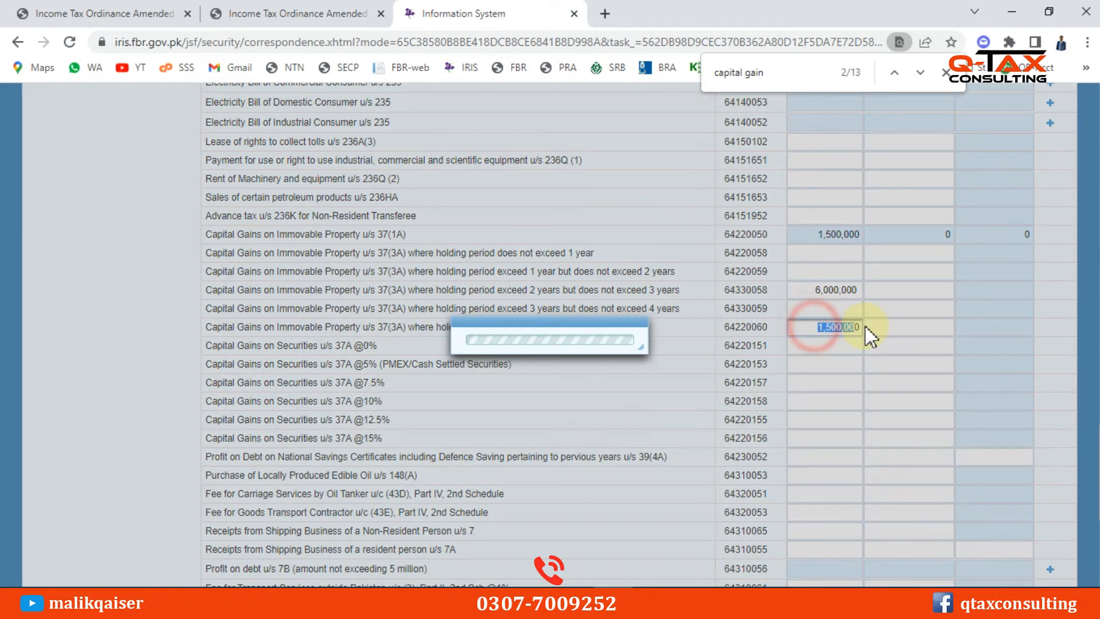
pyautogui.press('BackSpace')
pyautogui.scroll(20, 950, 361)
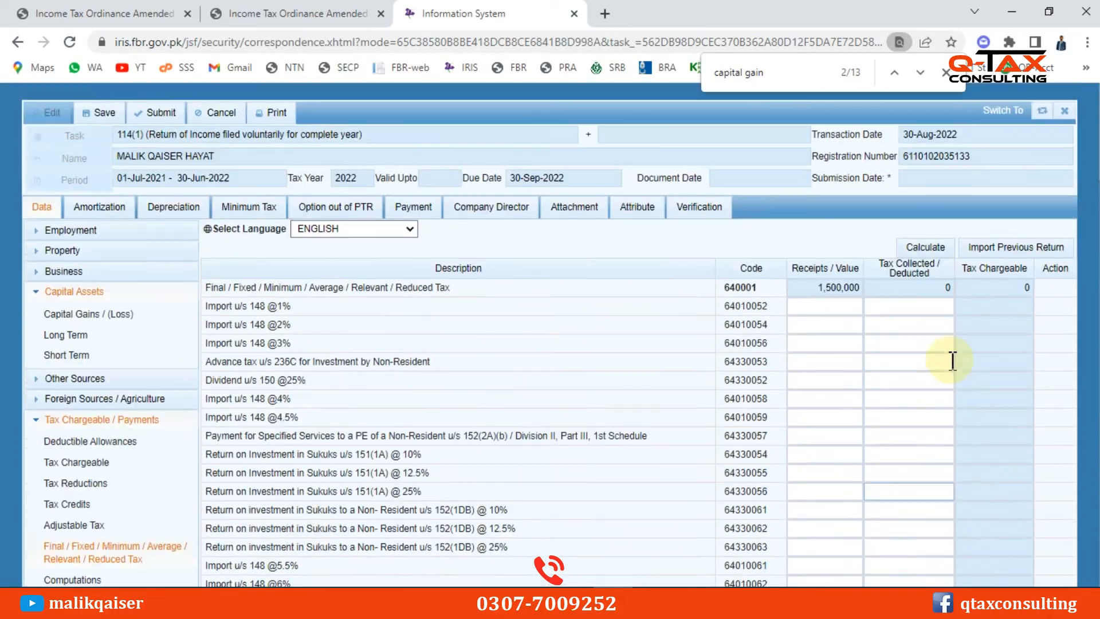
pyautogui.click(926, 249)
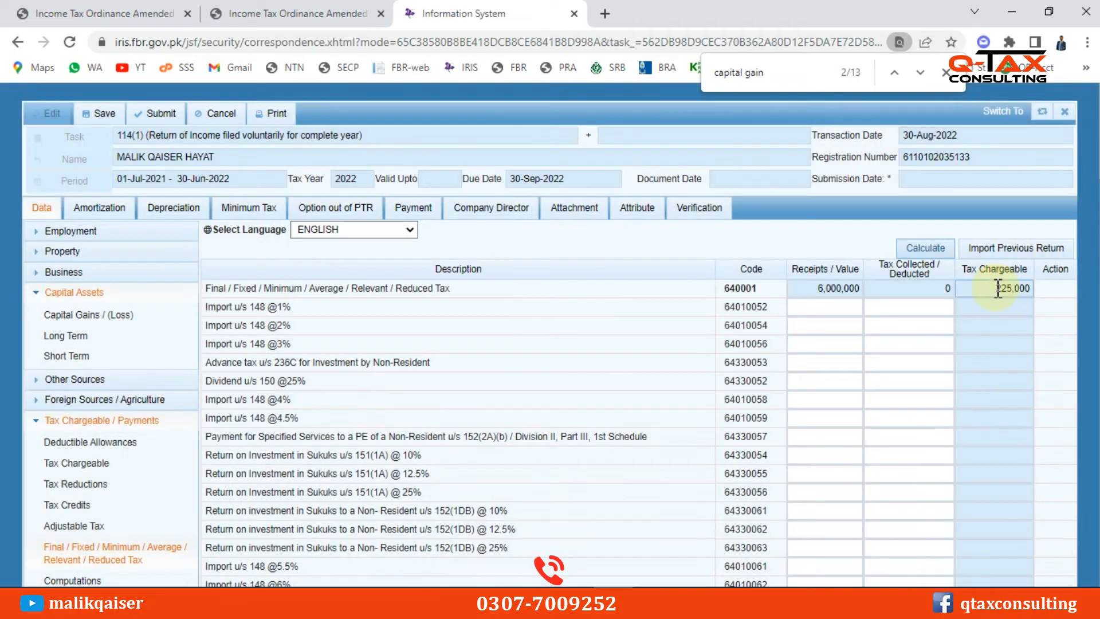
# Step: Compare the return's total tax chargeable with the 7 Marla house's tax amount in Excel and review its 236C tax paid row
pyautogui.click(992, 288)
pyautogui.hotkey('alt', 'Tab')
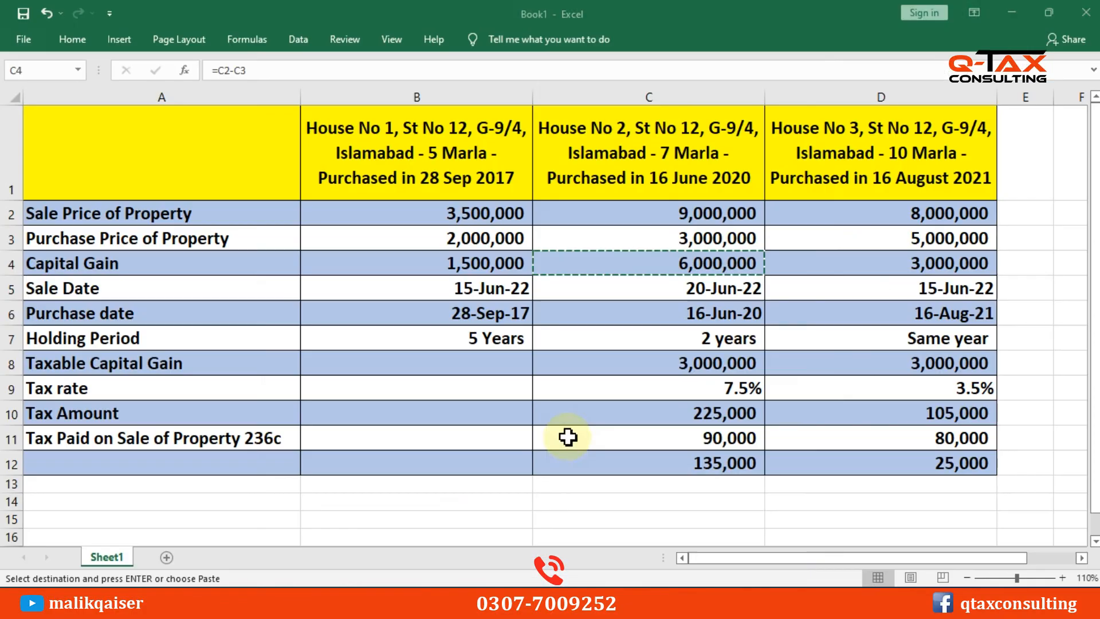
pyautogui.click(716, 418)
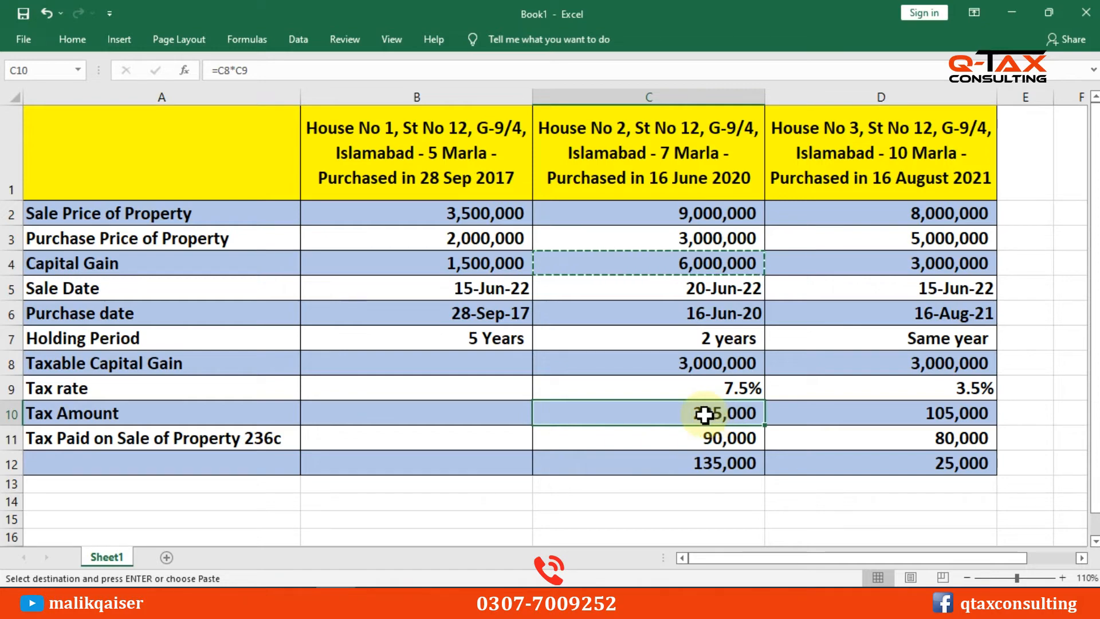
pyautogui.scroll(-1, 695, 405)
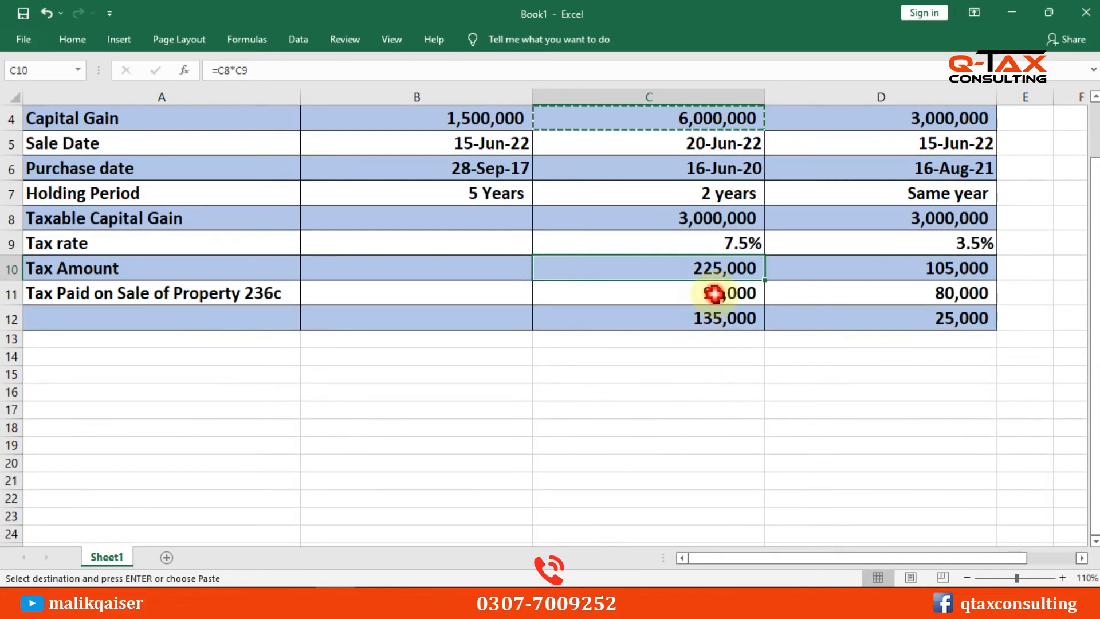
pyautogui.click(714, 294)
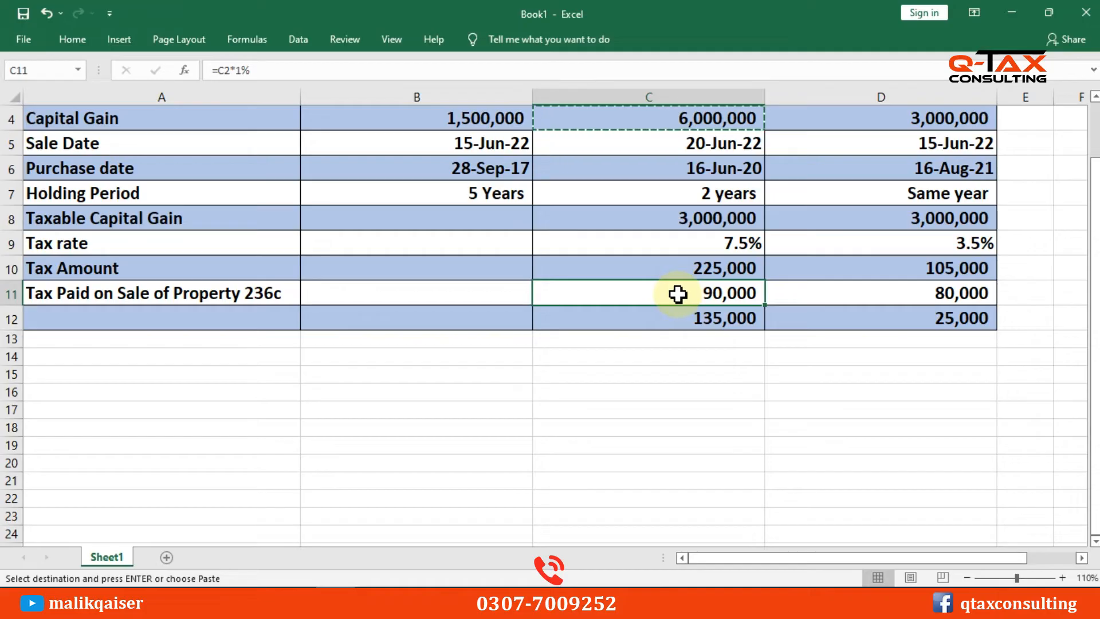
pyautogui.doubleClick(284, 293)
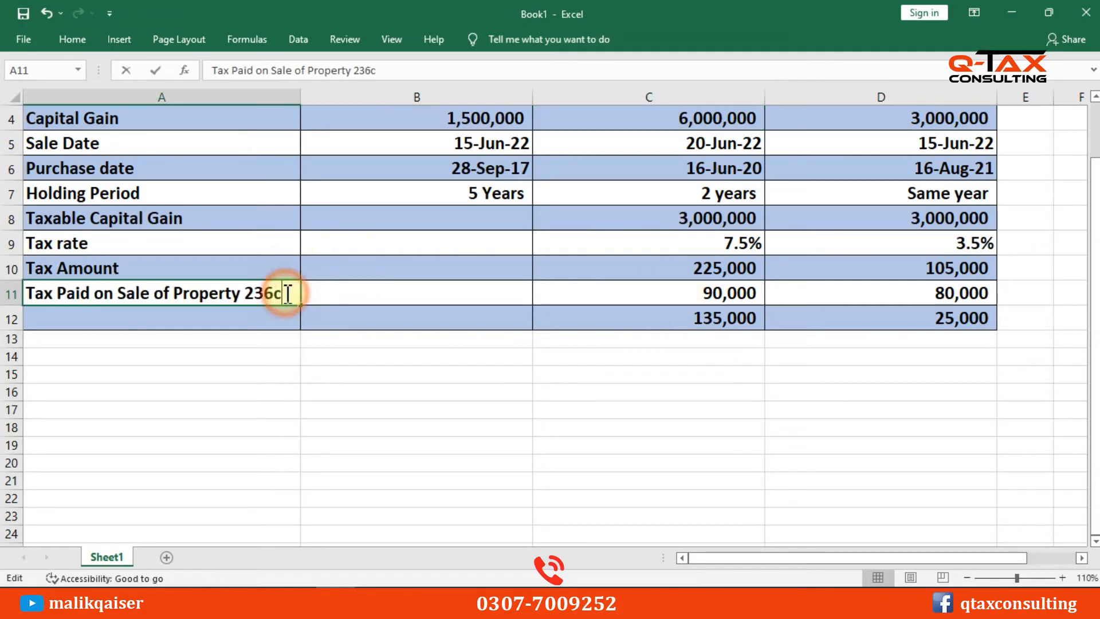
pyautogui.press('Return')
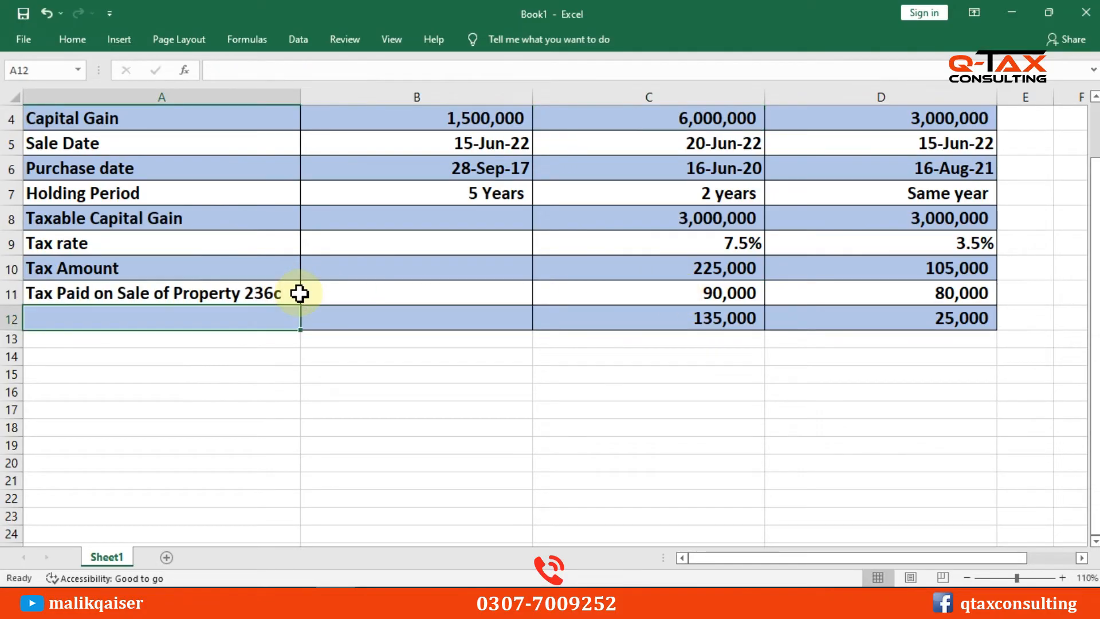
# Step: Copy the 7 Marla house's 236C tax paid from C11 in Excel and find "236c" in the return's Adjustable Tax section
pyautogui.click(692, 294)
pyautogui.hotkey('ctrl', 'c')
pyautogui.hotkey('alt', 'Tab')
pyautogui.scroll(-3, 449, 385)
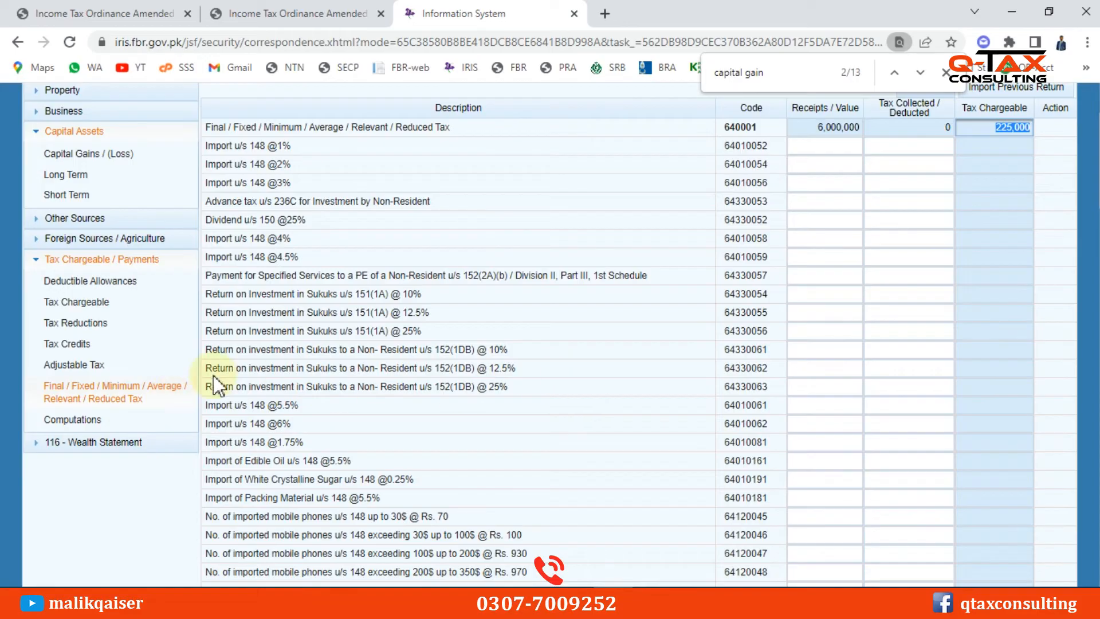
pyautogui.click(73, 365)
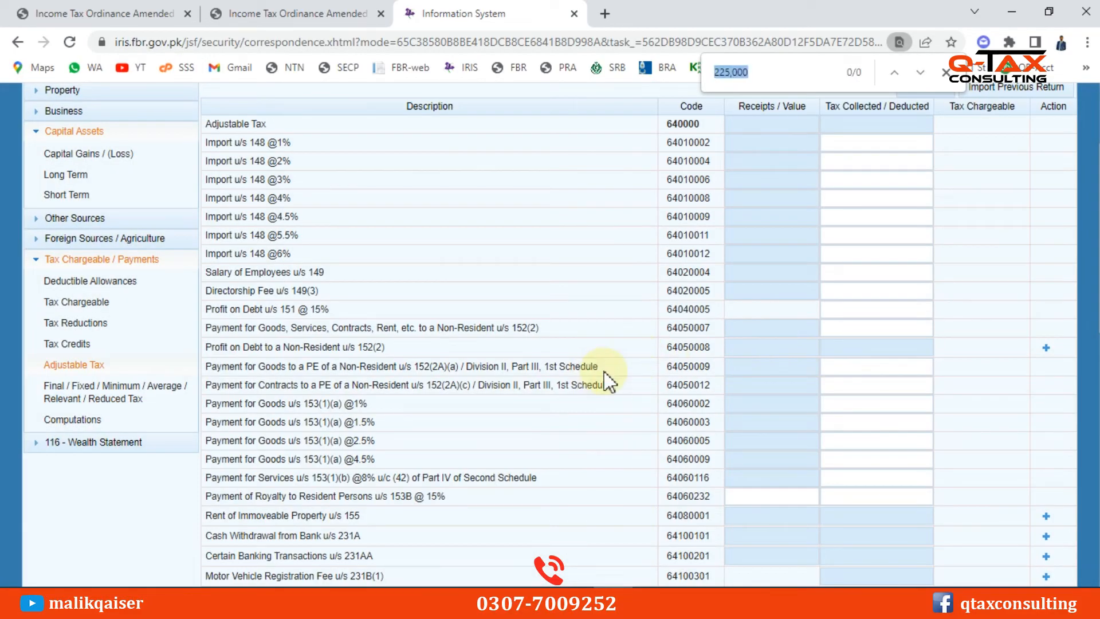
pyautogui.write('236c')
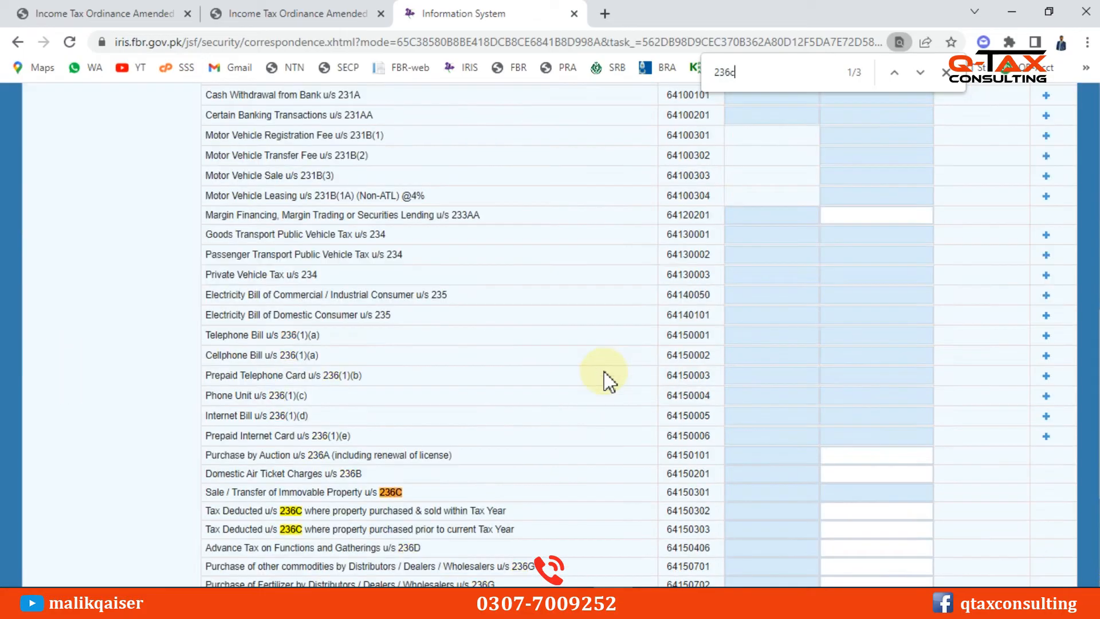
# Step: Enter 90,000 as 236C tax deducted where property was purchased prior to the current tax year, and recalculate the adjustable tax
pyautogui.scroll(-3, 520, 368)
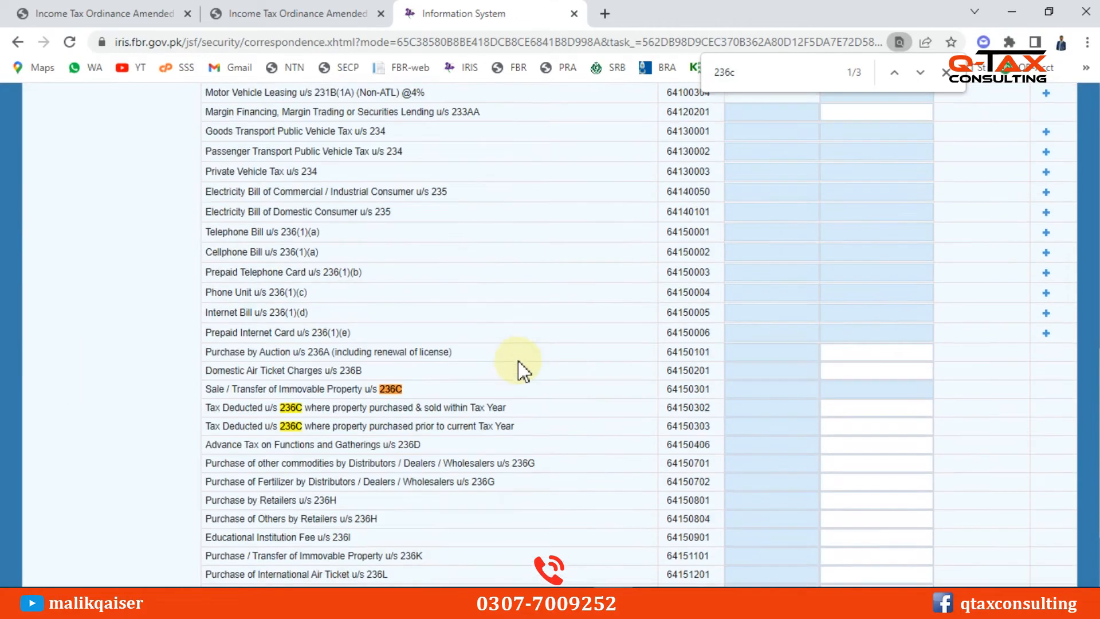
pyautogui.moveTo(242, 331); pyautogui.dragTo(387, 331)
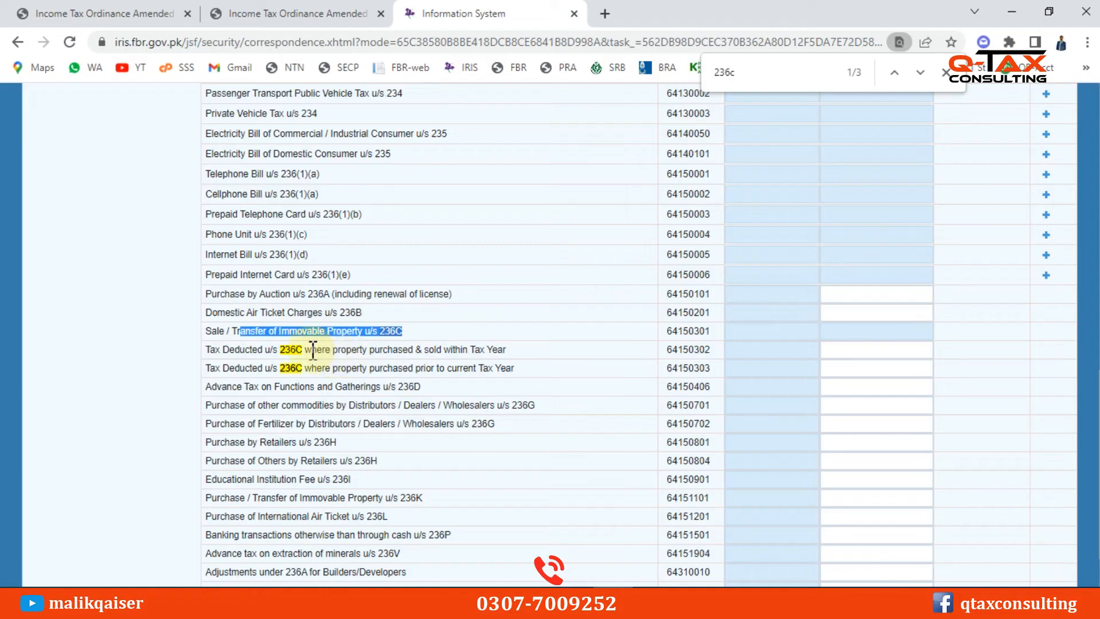
pyautogui.moveTo(307, 349); pyautogui.dragTo(409, 351)
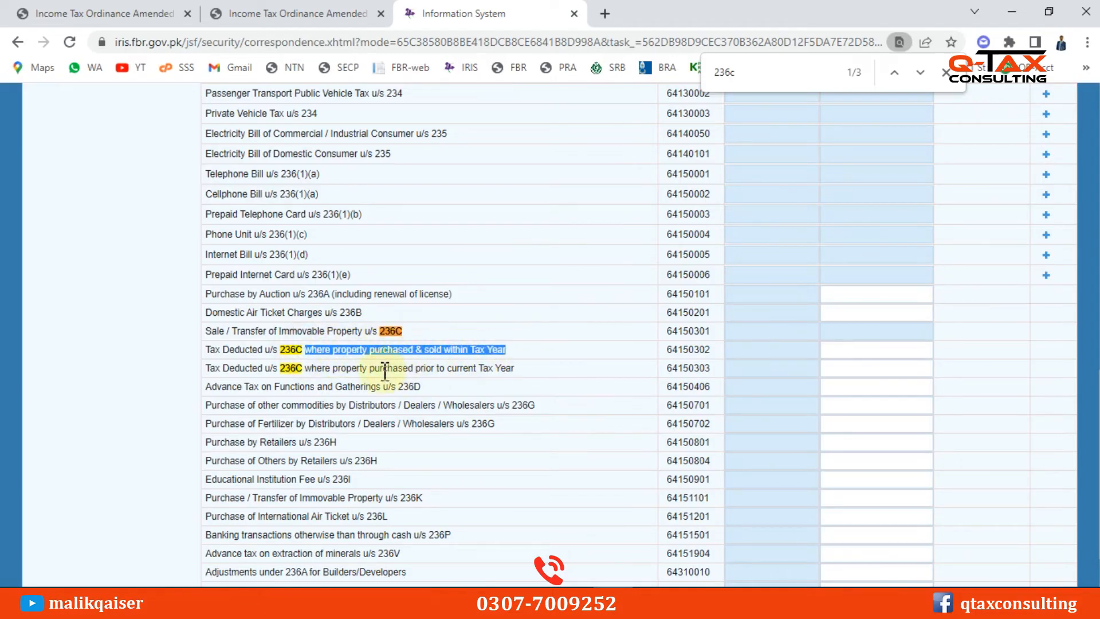
pyautogui.moveTo(341, 368); pyautogui.dragTo(507, 376)
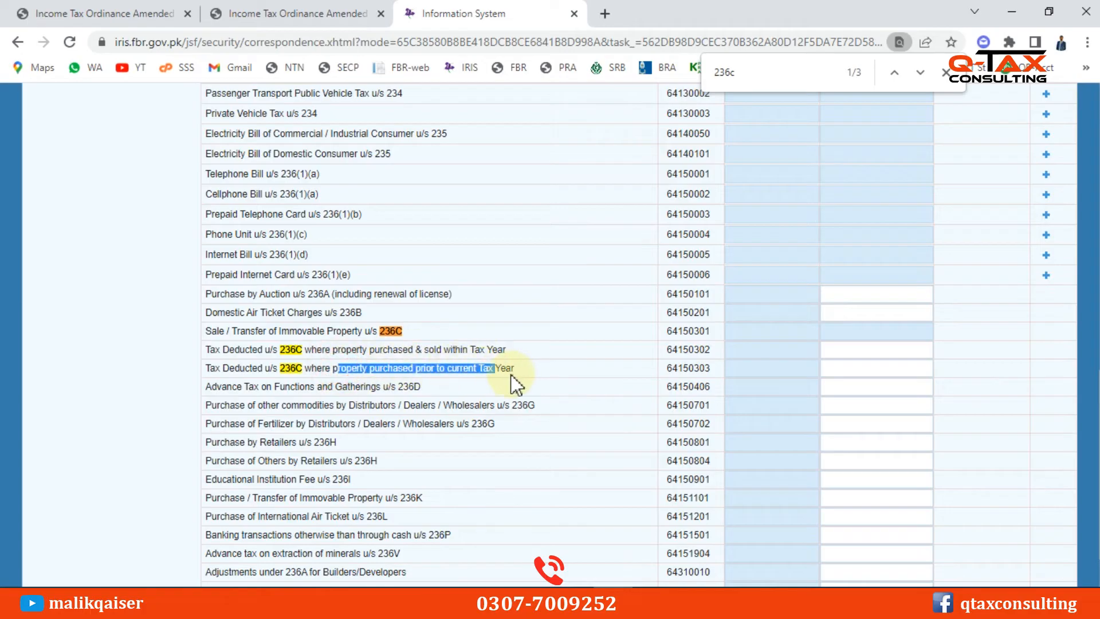
pyautogui.click(856, 371)
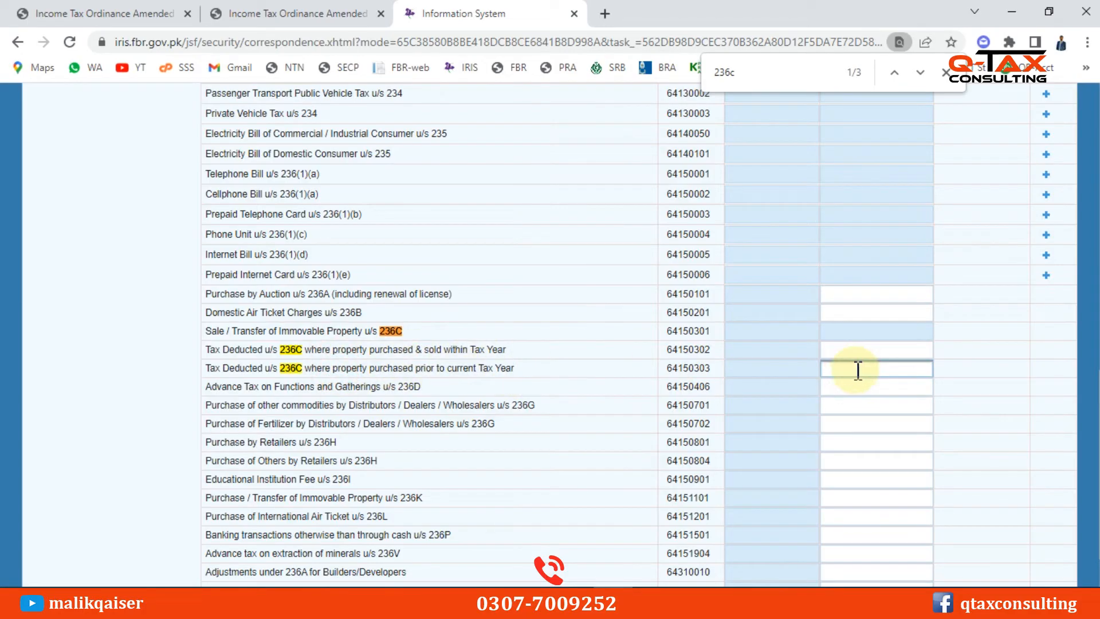
pyautogui.click(473, 370)
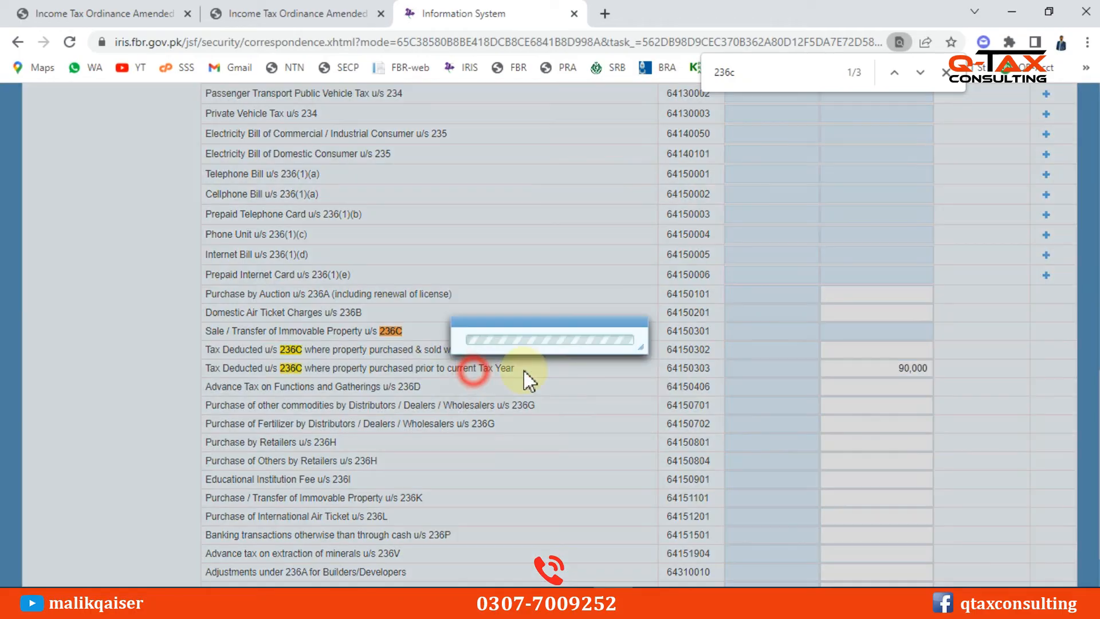
pyautogui.scroll(6, 986, 443)
pyautogui.scroll(5, 986, 441)
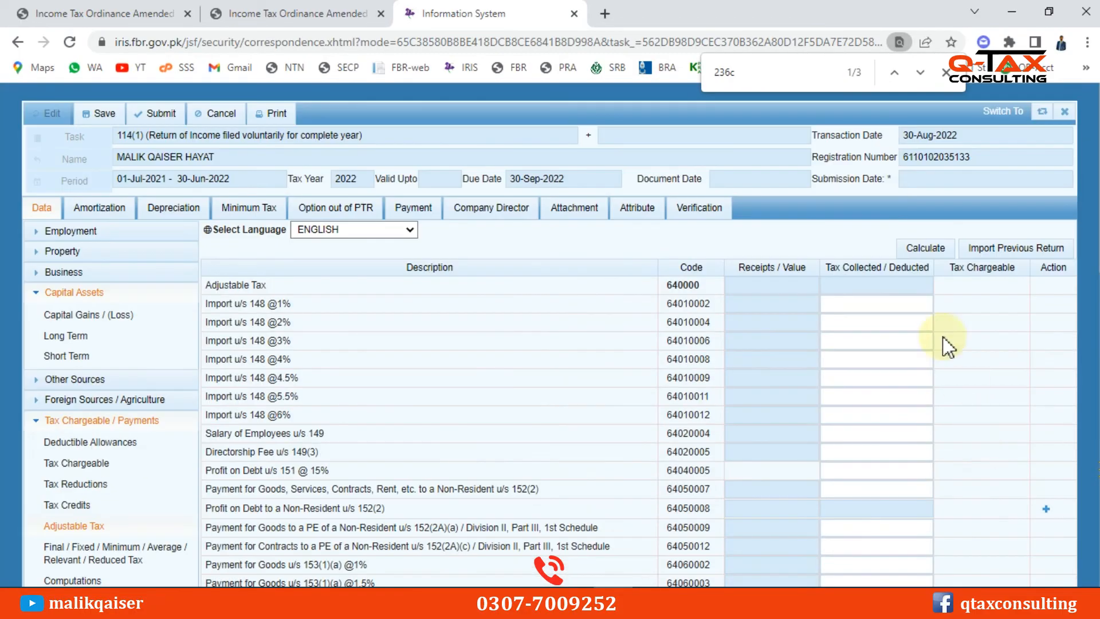
pyautogui.click(926, 248)
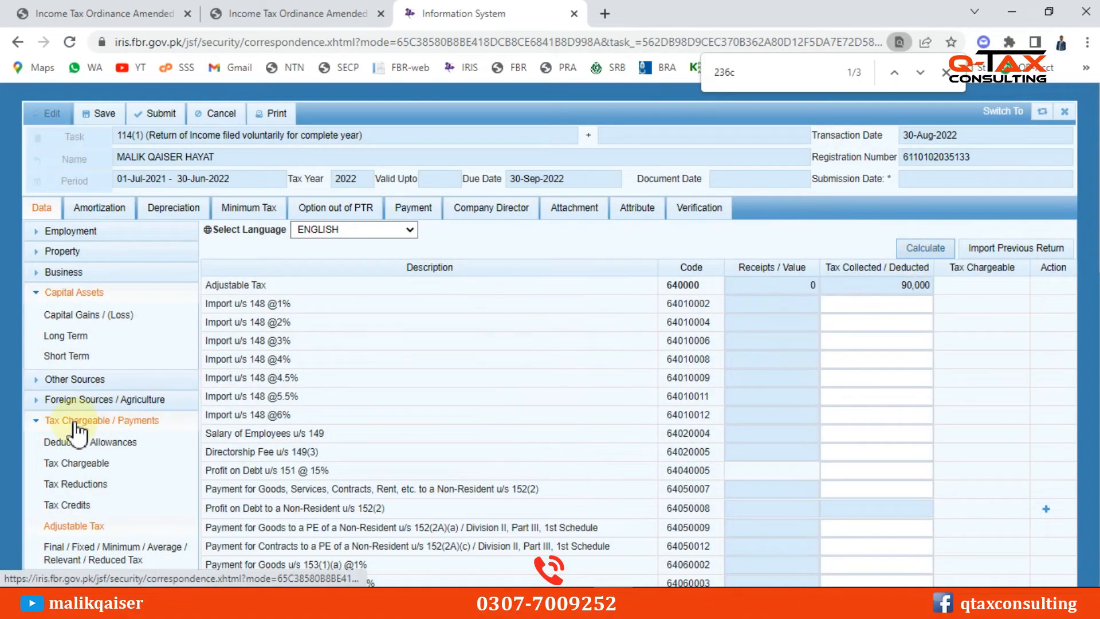
# Step: Open Computations, examine the final tax, withholding tax and admitted income tax, and compare the admitted tax with C12 in the Excel sheet
pyautogui.scroll(-2, 86, 447)
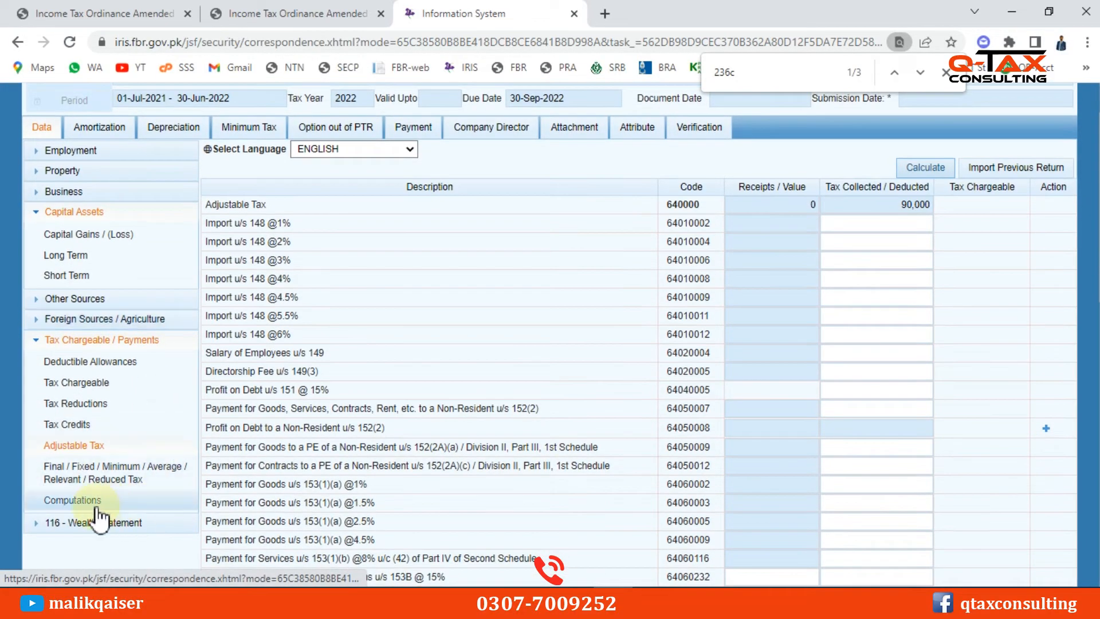
pyautogui.click(73, 500)
pyautogui.scroll(-3, 965, 418)
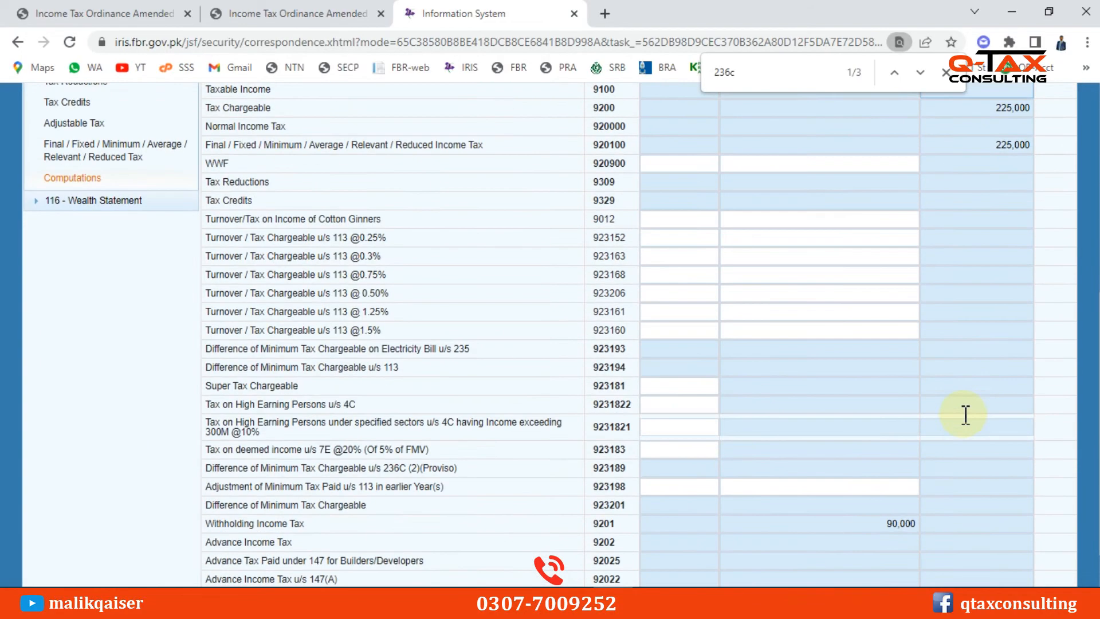
pyautogui.scroll(1, 989, 379)
pyautogui.doubleClick(1011, 224)
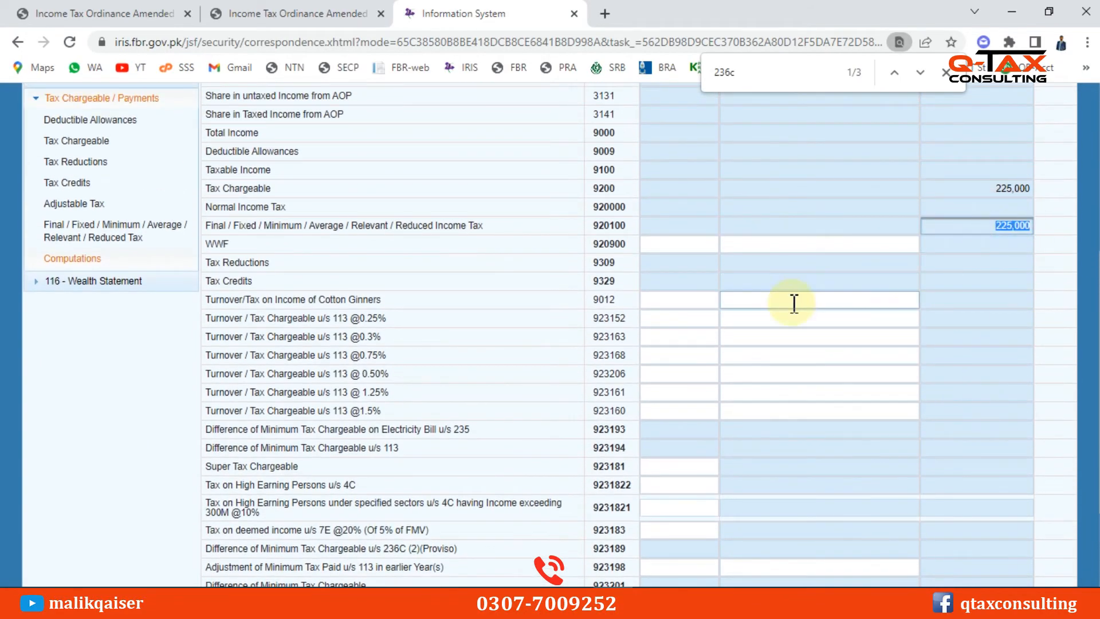
pyautogui.scroll(-2, 822, 312)
pyautogui.doubleClick(900, 464)
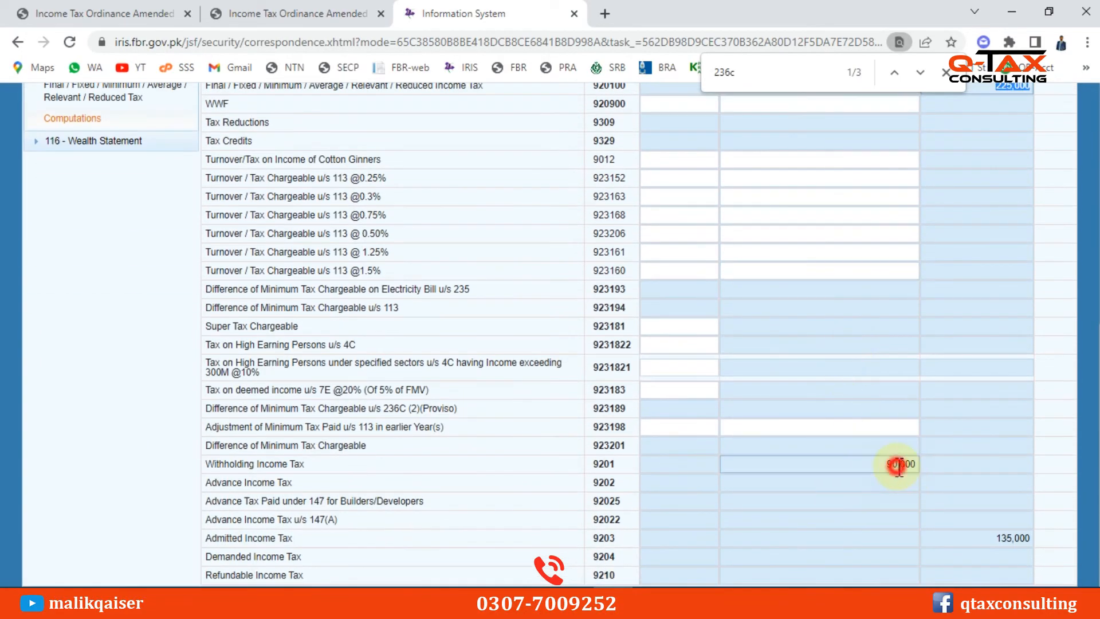
pyautogui.doubleClick(1012, 538)
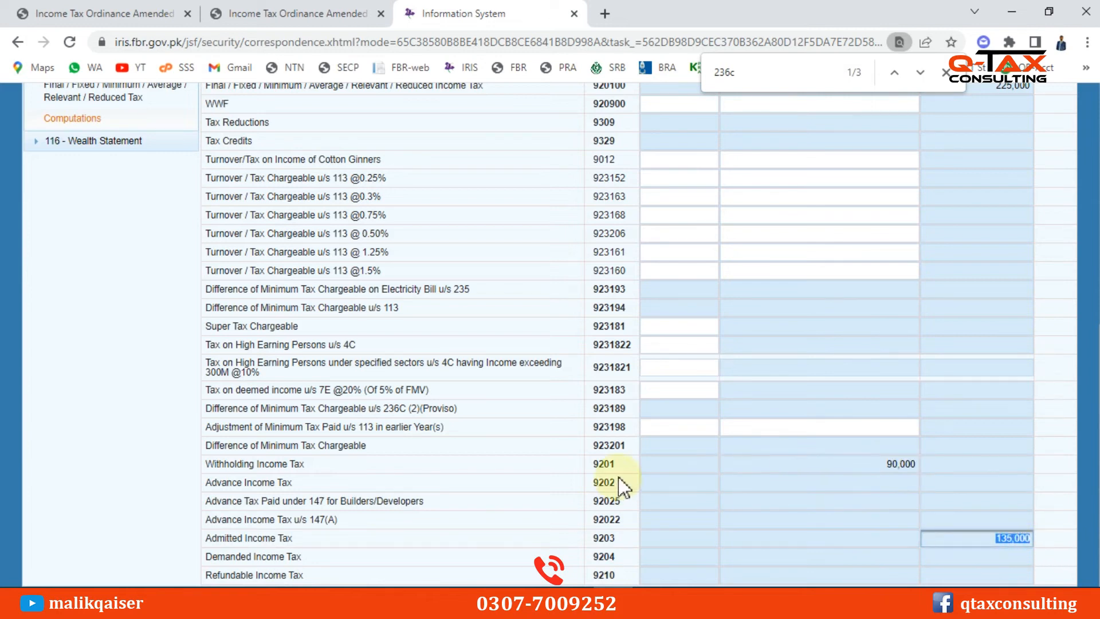
pyautogui.hotkey('alt', 'Tab')
pyautogui.click(729, 319)
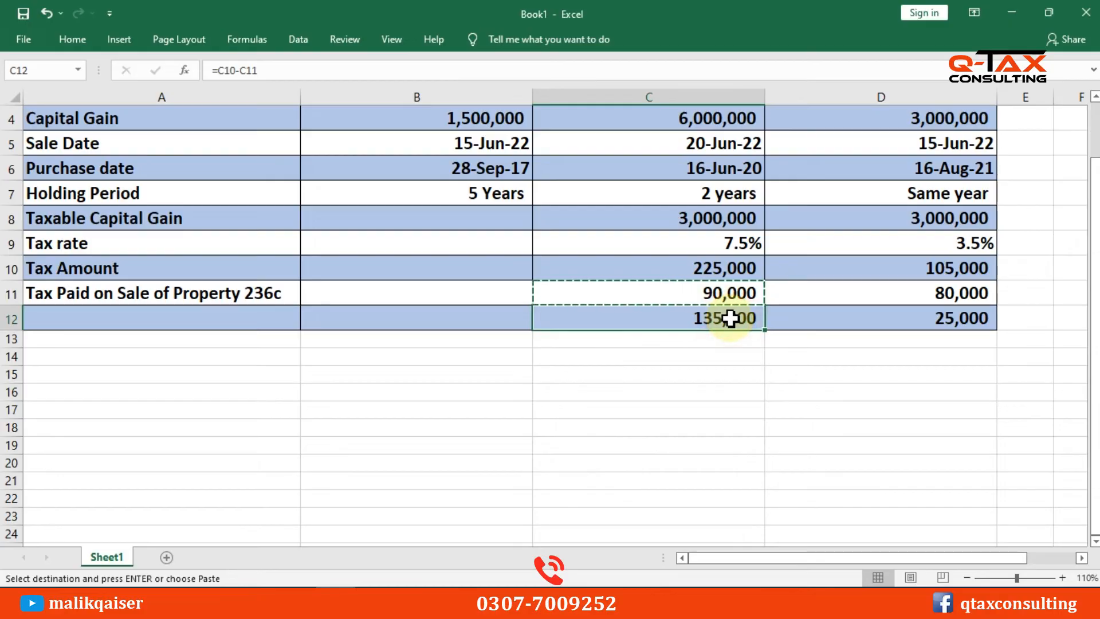
# Step: Review the 10 Marla house's sale and purchase prices in Excel and copy its capital gain from D4
pyautogui.scroll(1, 898, 403)
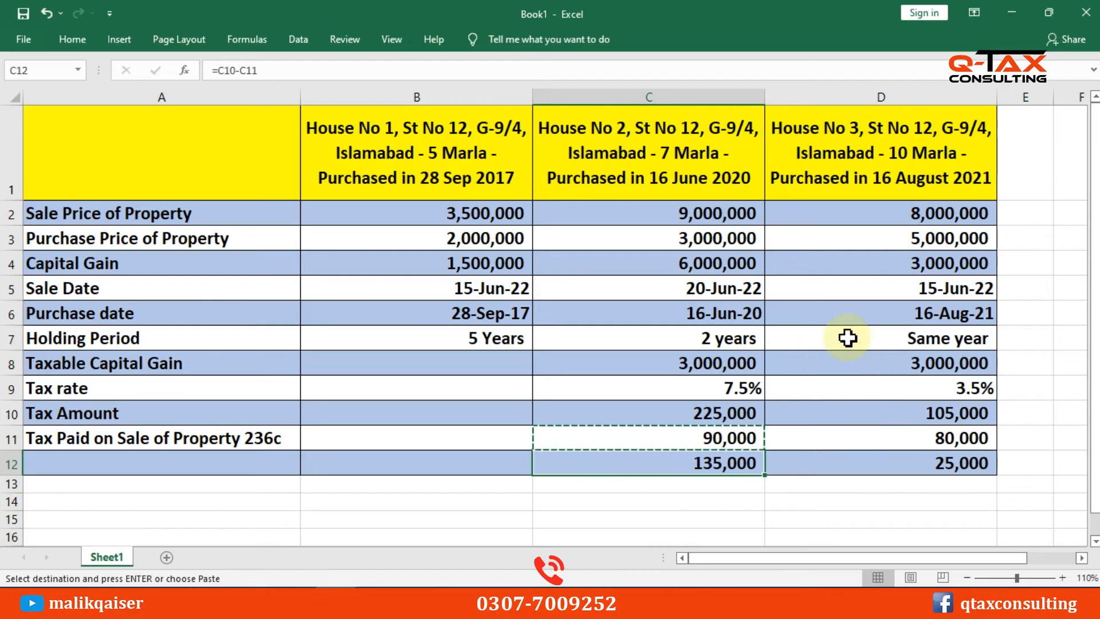
pyautogui.click(923, 214)
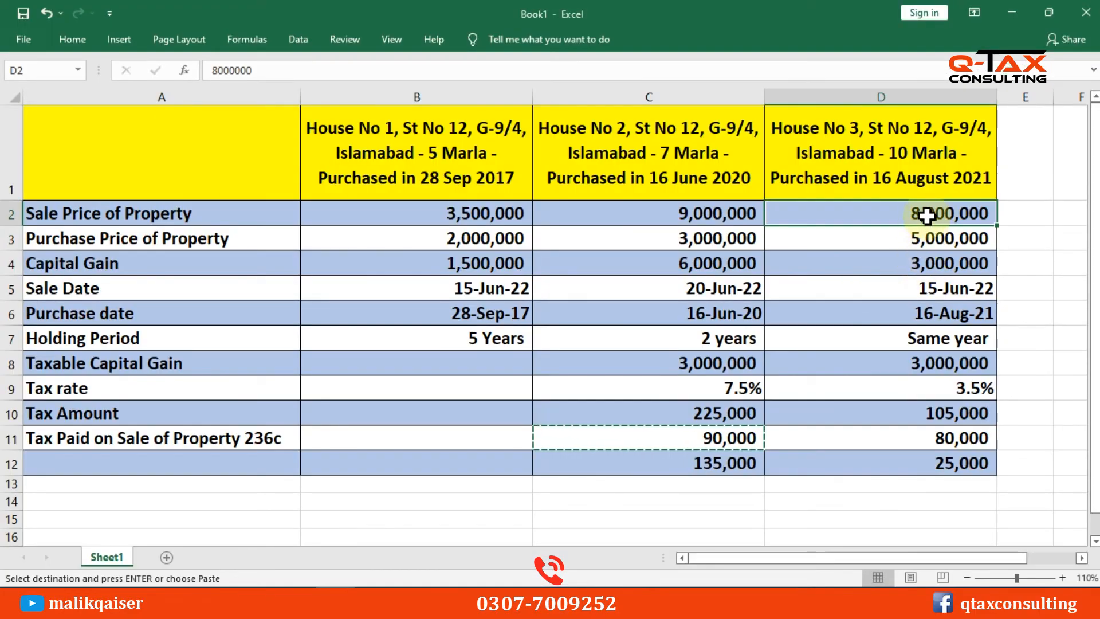
pyautogui.click(940, 262)
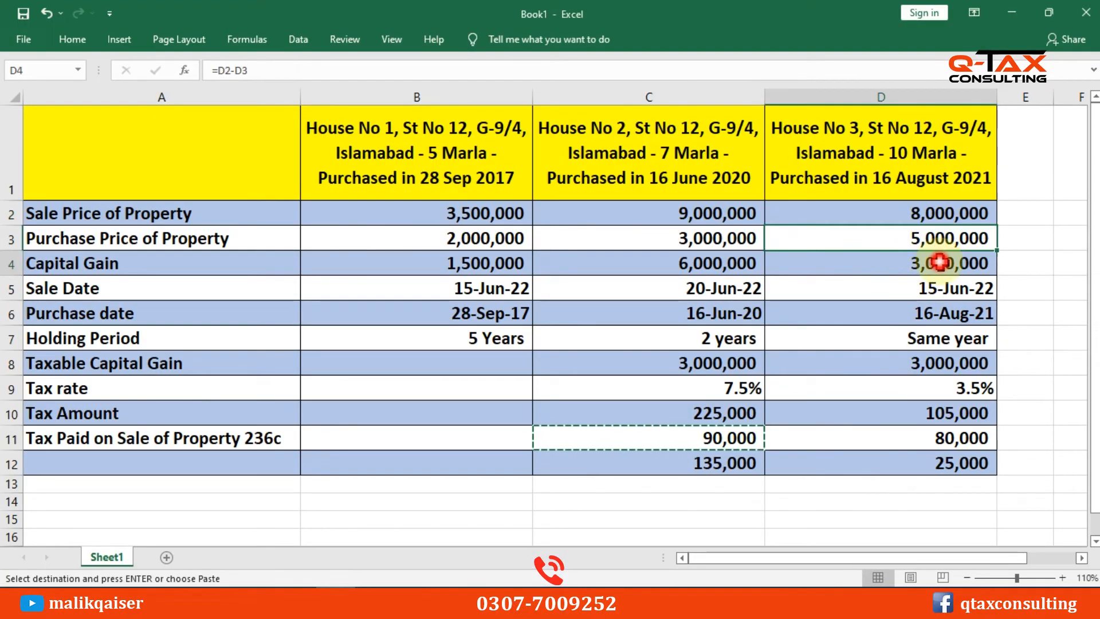
pyautogui.hotkey('ctrl', 'c')
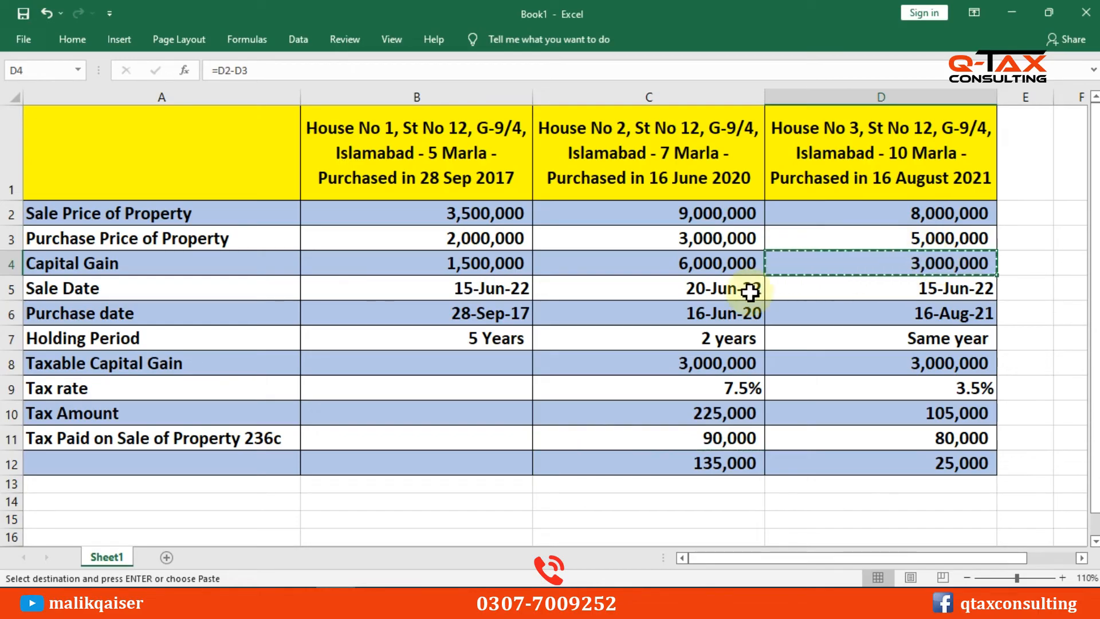
# Step: Set both the total and the exempt/final tax amounts of Gains from Capital Assets in the IRIS return to 3,000,000 and recalculate
pyautogui.hotkey('alt', 'Tab')
pyautogui.scroll(4, 234, 318)
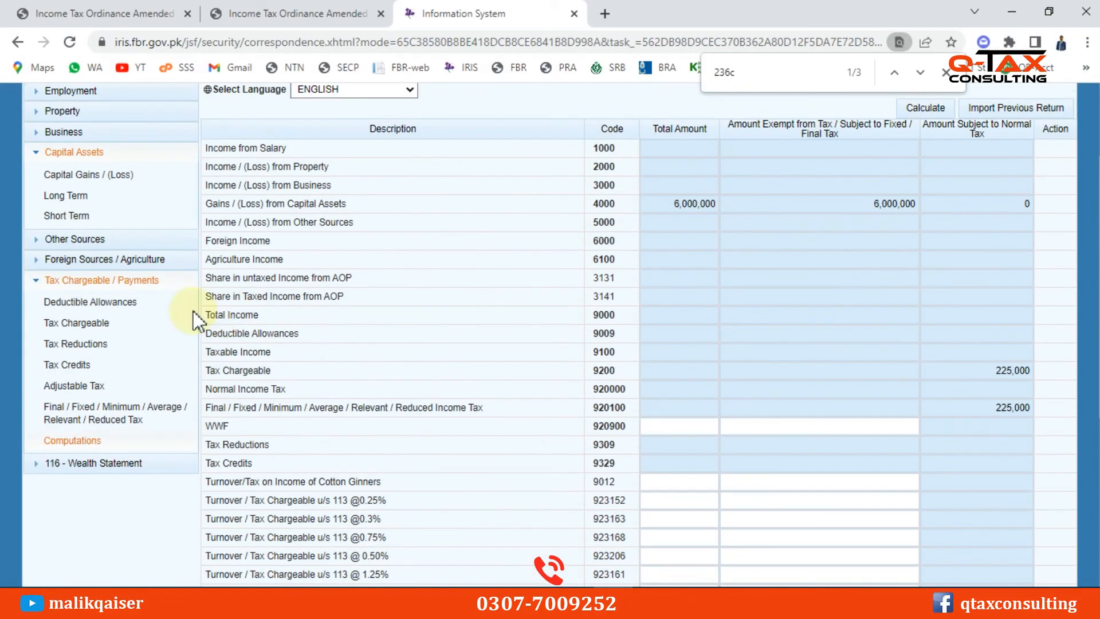
pyautogui.click(86, 173)
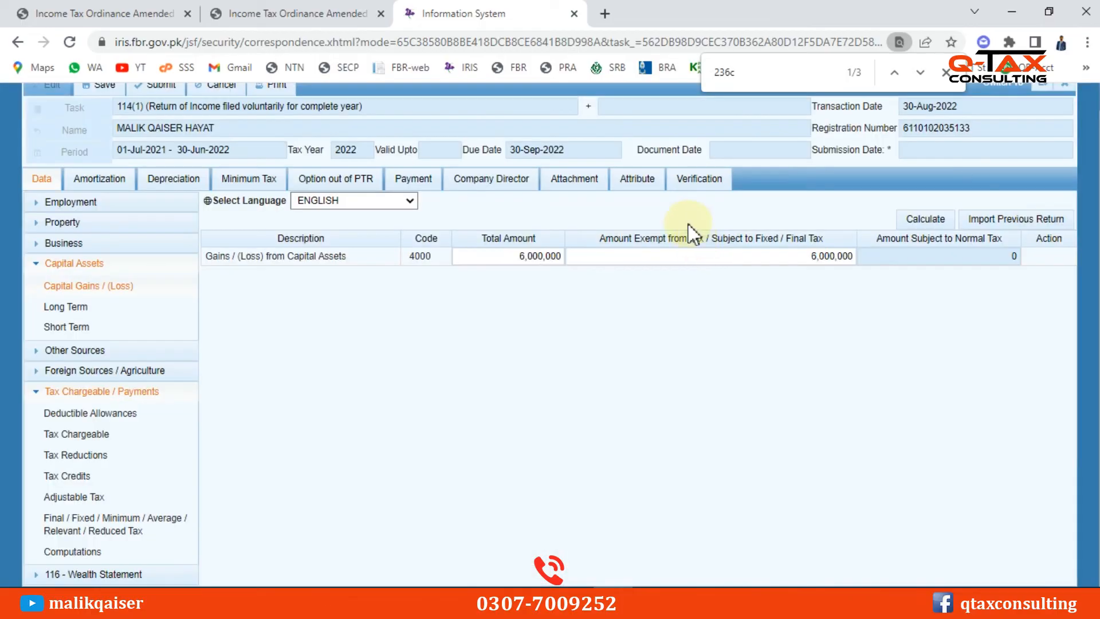
pyautogui.moveTo(514, 253); pyautogui.dragTo(573, 261)
pyautogui.hotkey('ctrl', 'v')
pyautogui.click(573, 261)
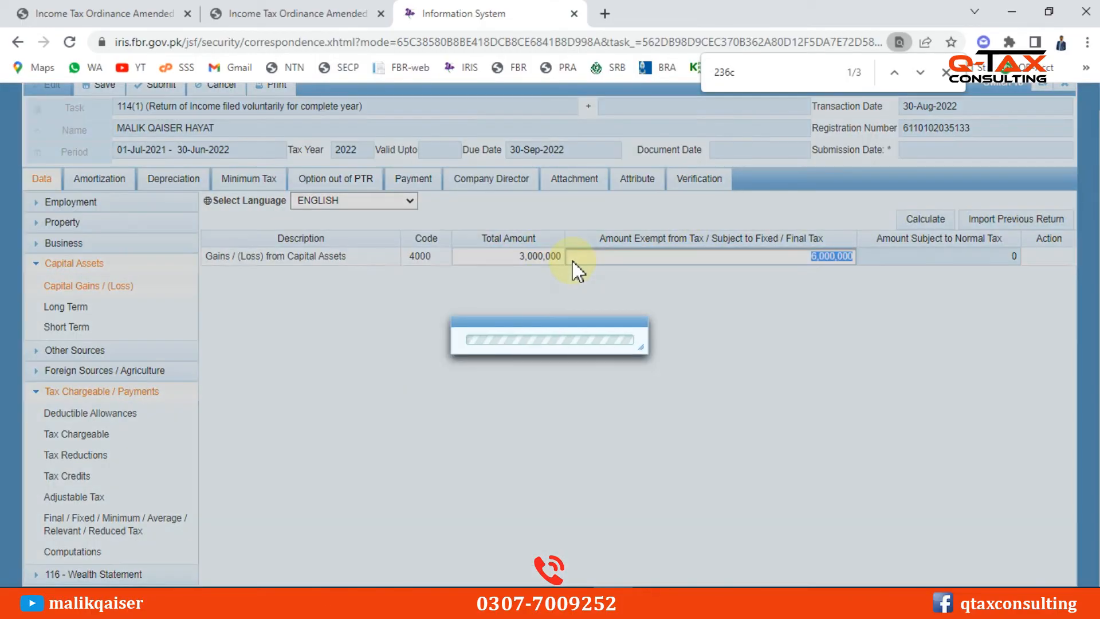
pyautogui.click(910, 219)
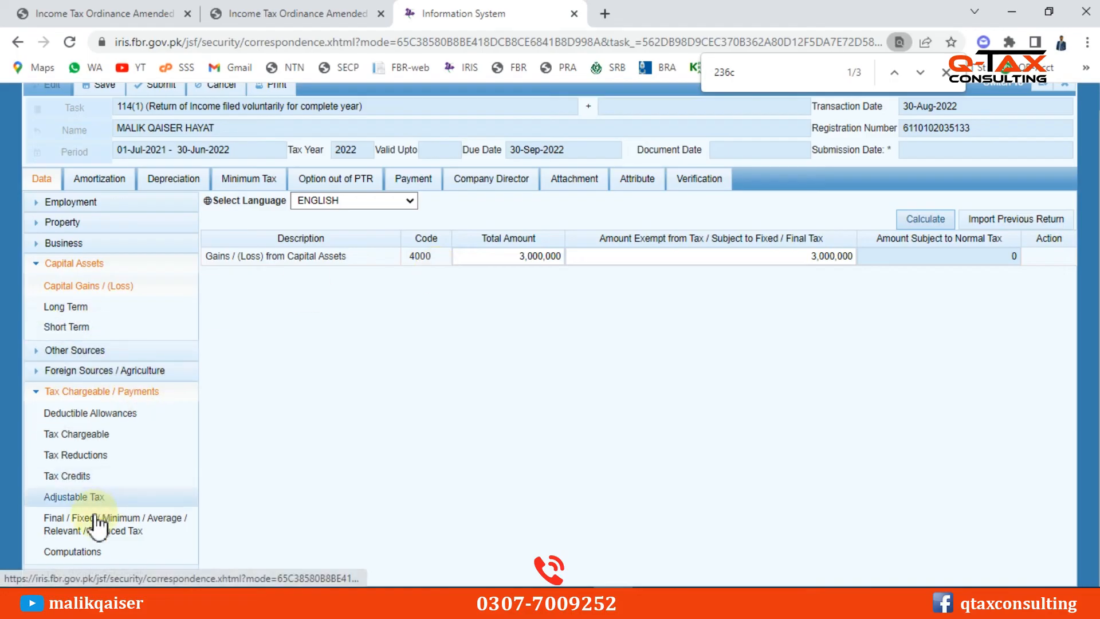
# Step: Clear the Final / Fixed Tax receipt for immovable property held more than 2 but not more than 3 years
pyautogui.click(91, 519)
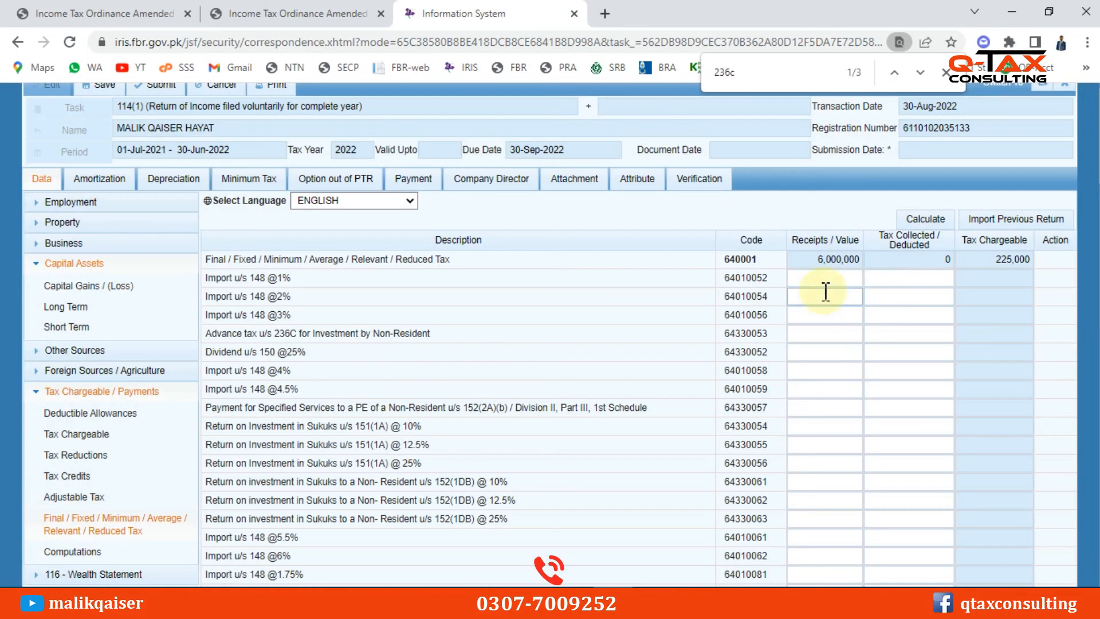
pyautogui.scroll(-20, 903, 412)
pyautogui.scroll(-3, 859, 410)
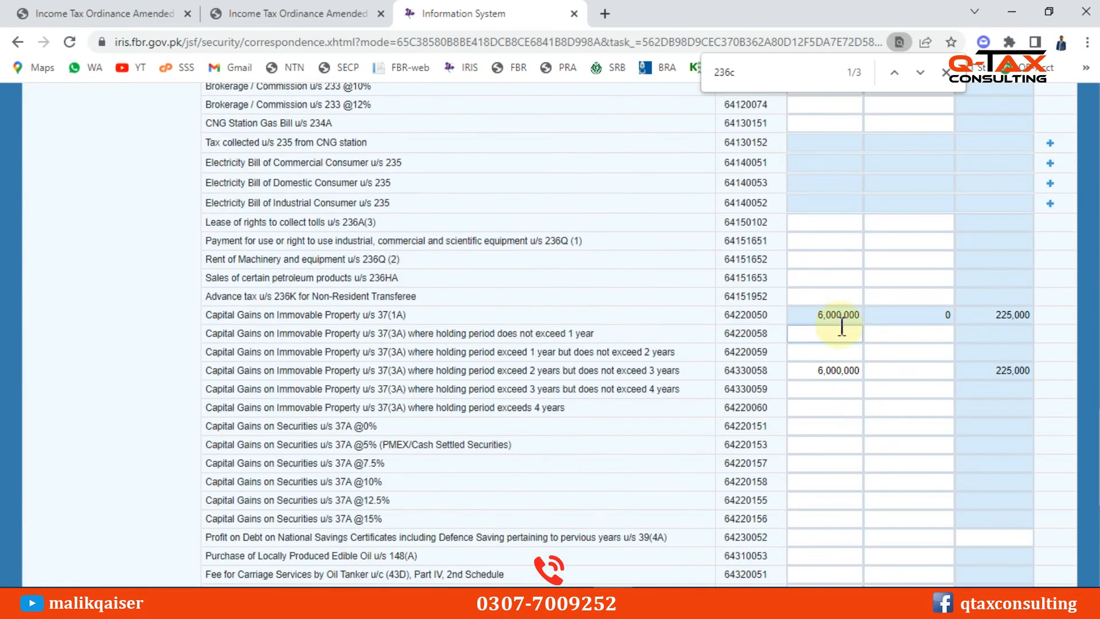
pyautogui.moveTo(810, 370); pyautogui.dragTo(879, 369)
pyautogui.press('BackSpace')
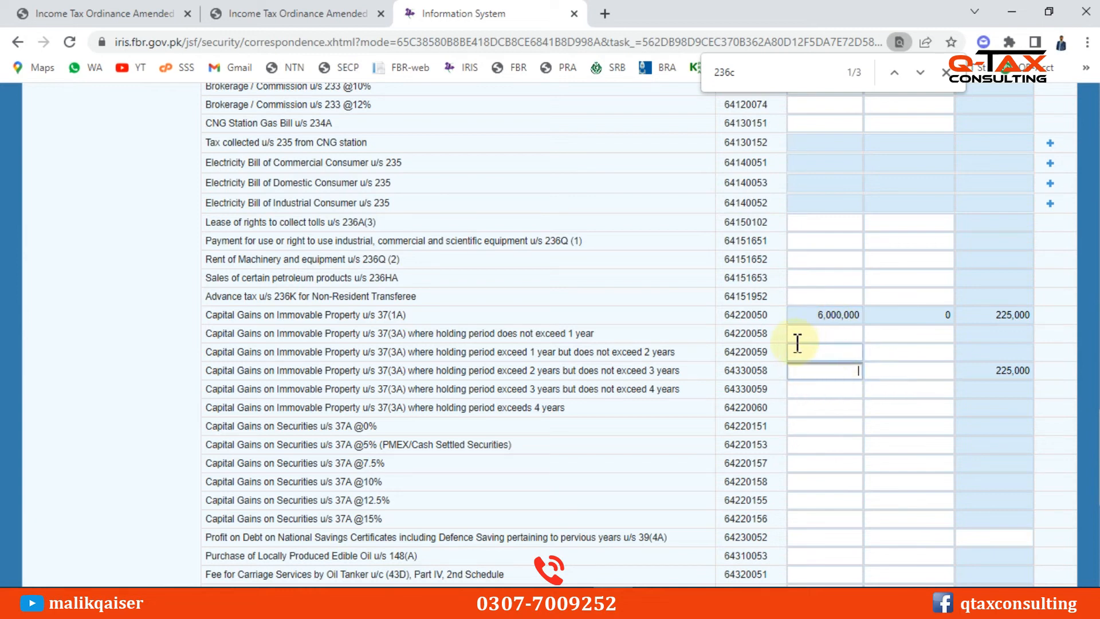
pyautogui.click(566, 335)
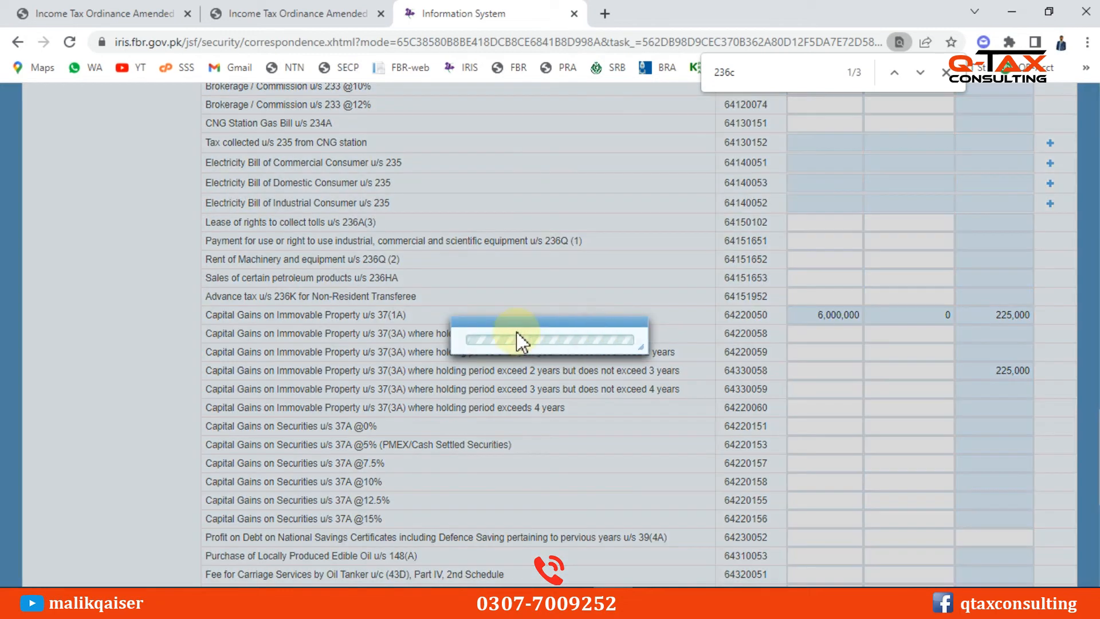
# Step: Enter 3,000,000 as capital gains on immovable property where holding period does not exceed 1 year, and recalculate the final tax
pyautogui.click(819, 335)
pyautogui.hotkey('ctrl', 'v')
pyautogui.scroll(20, 946, 411)
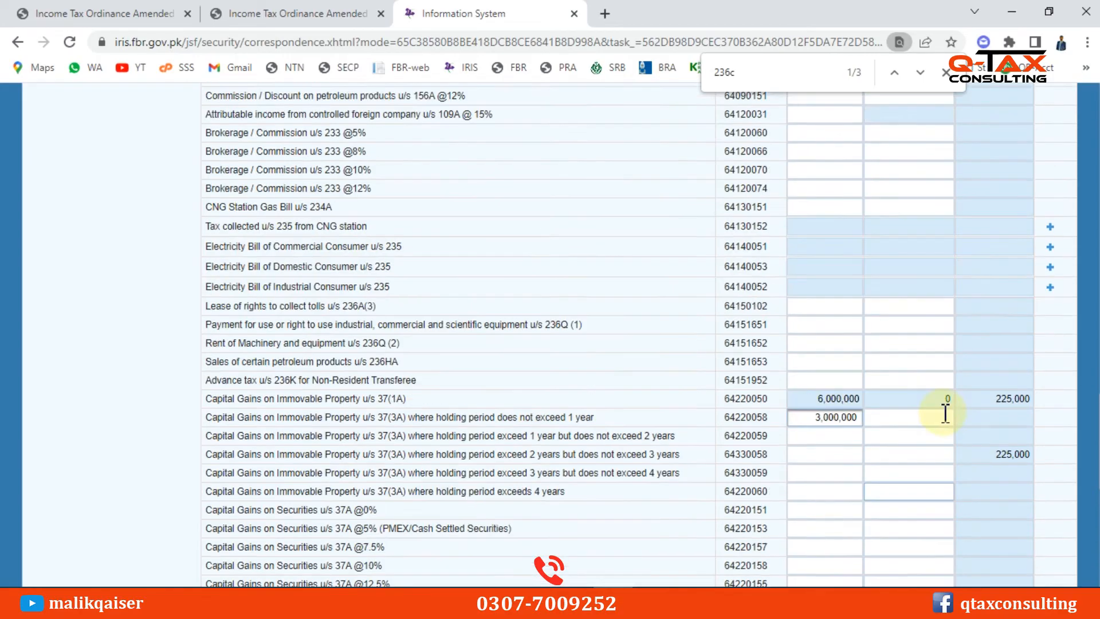
pyautogui.scroll(2, 946, 411)
pyautogui.click(931, 251)
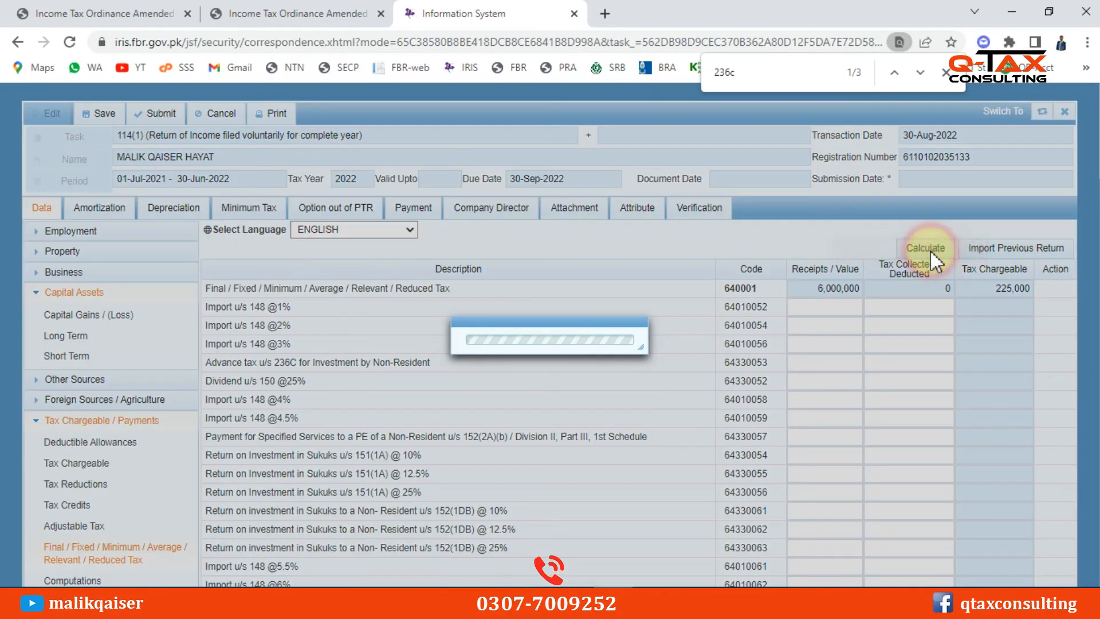
pyautogui.click(927, 251)
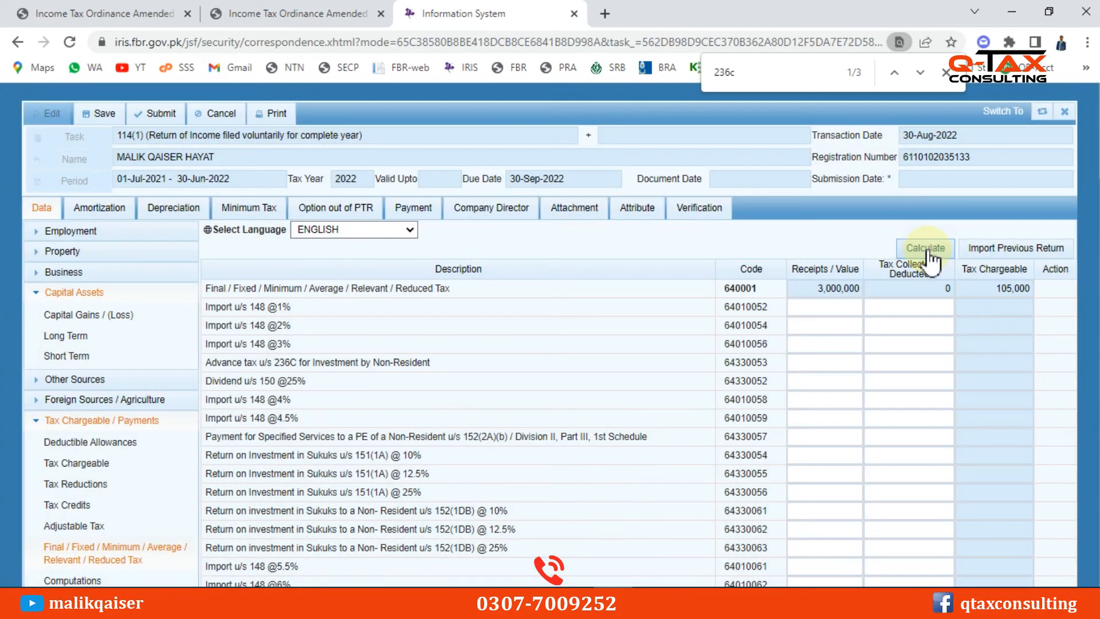
pyautogui.click(929, 250)
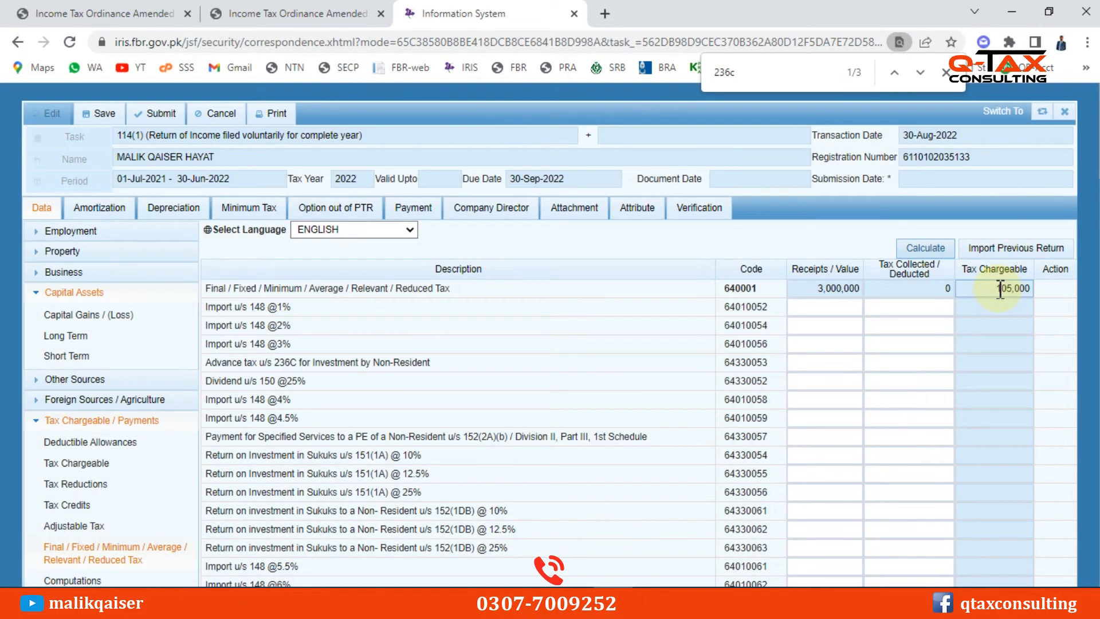
# Step: Compare the return's total tax chargeable with the 10 Marla house's tax amount in D10 of the Excel sheet
pyautogui.click(1031, 288)
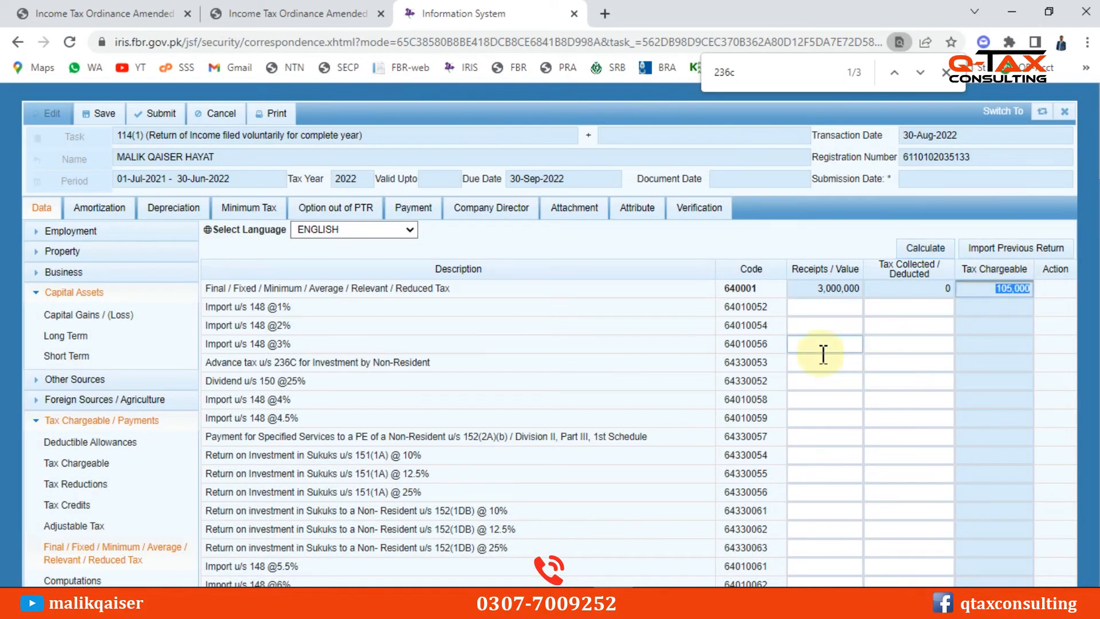
pyautogui.hotkey('alt', 'Tab')
pyautogui.click(951, 413)
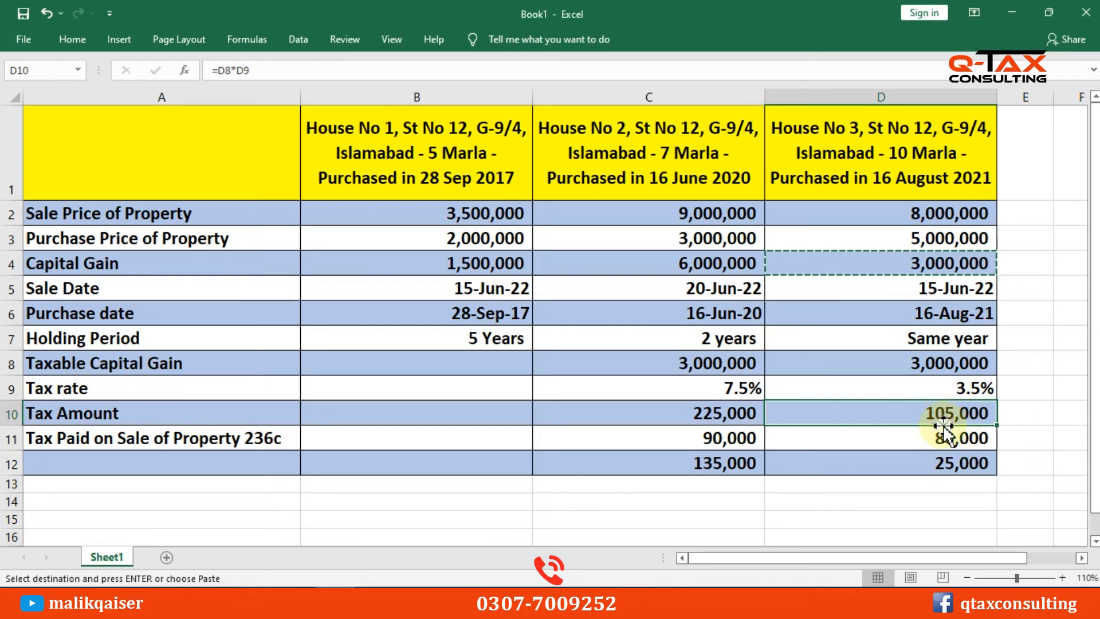
# Step: Copy the 10 Marla house's 236C tax paid from D11 in Excel and locate the 236C rows in the return's Adjustable Tax section
pyautogui.click(964, 437)
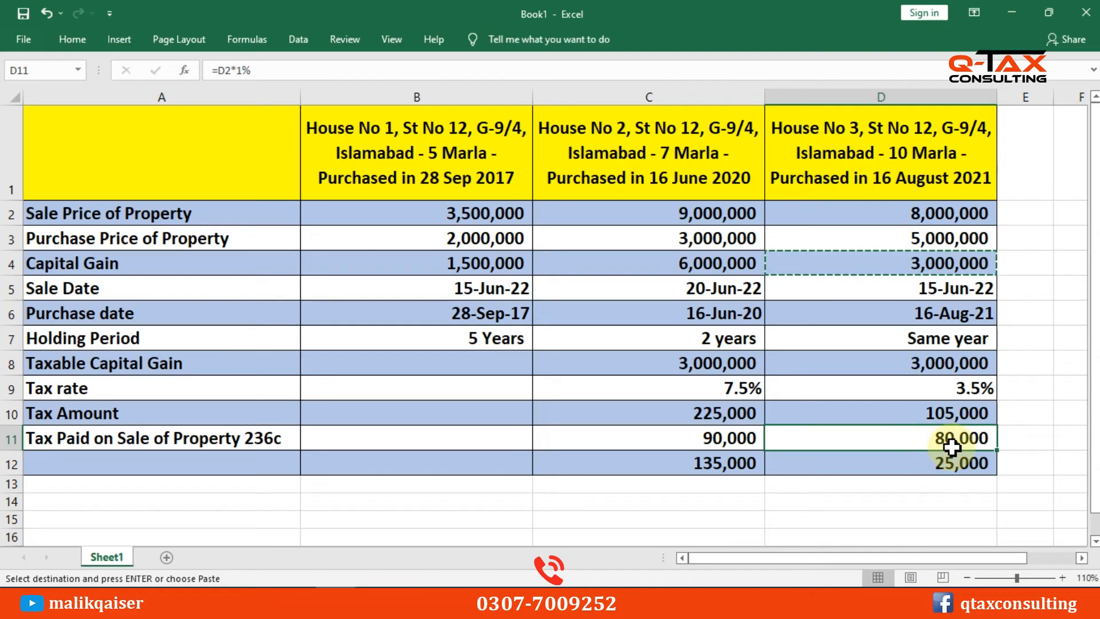
pyautogui.hotkey('ctrl', 'c')
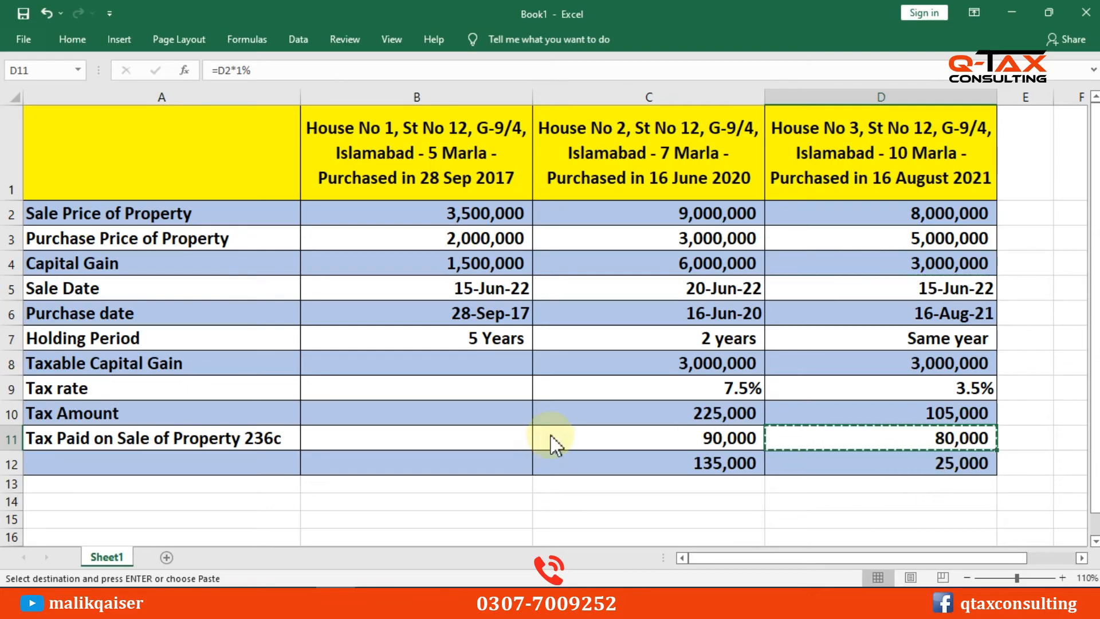
pyautogui.hotkey('alt', 'Tab')
pyautogui.scroll(-4, 213, 365)
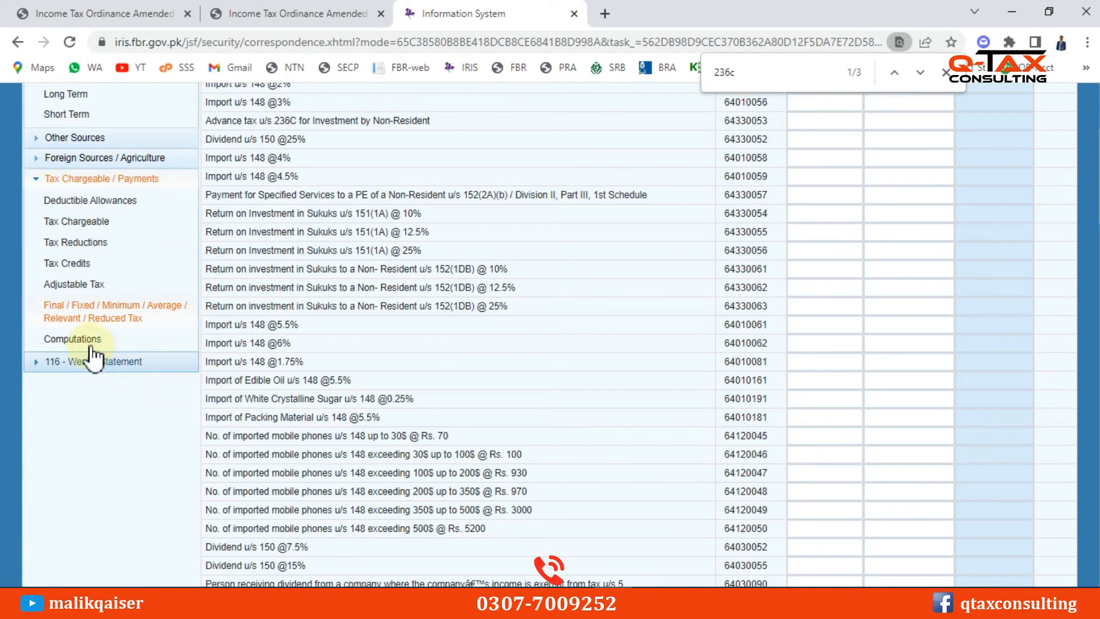
pyautogui.click(78, 287)
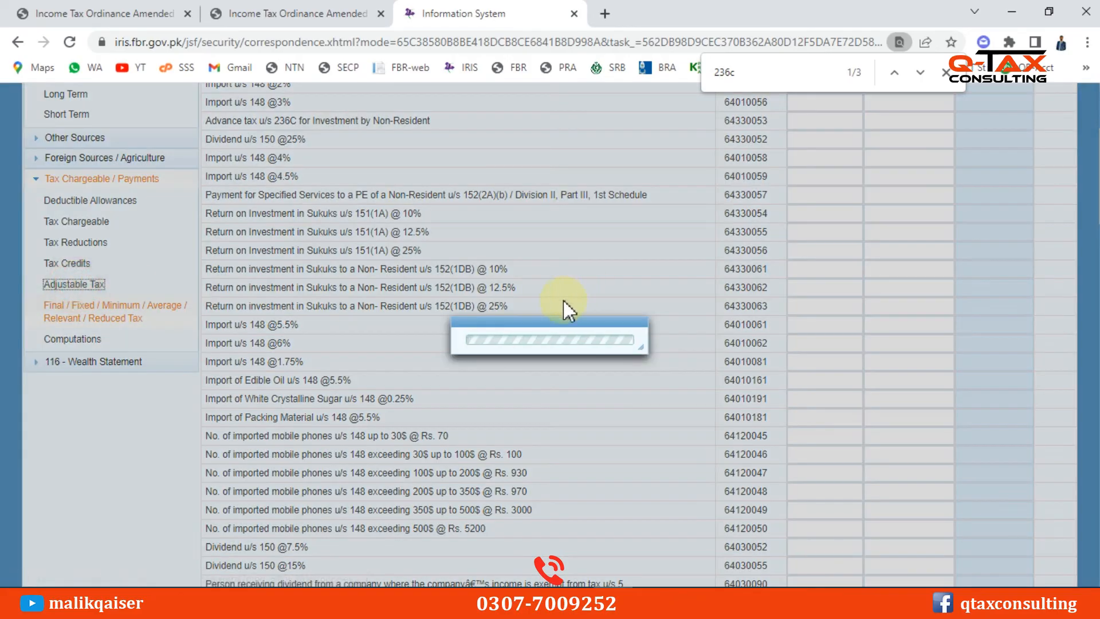
pyautogui.scroll(-10, 579, 352)
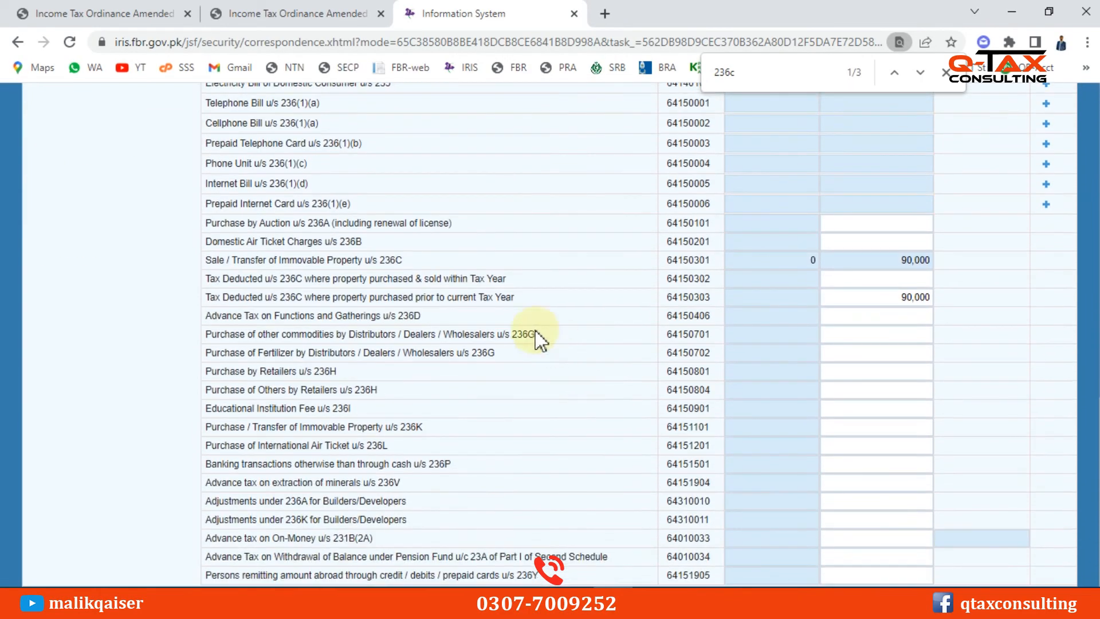
# Step: Enter 80,000 as 236C tax deducted where property was purchased and sold within the tax year, clear the prior-year purchase amount, and recalculate
pyautogui.moveTo(295, 297); pyautogui.dragTo(332, 297)
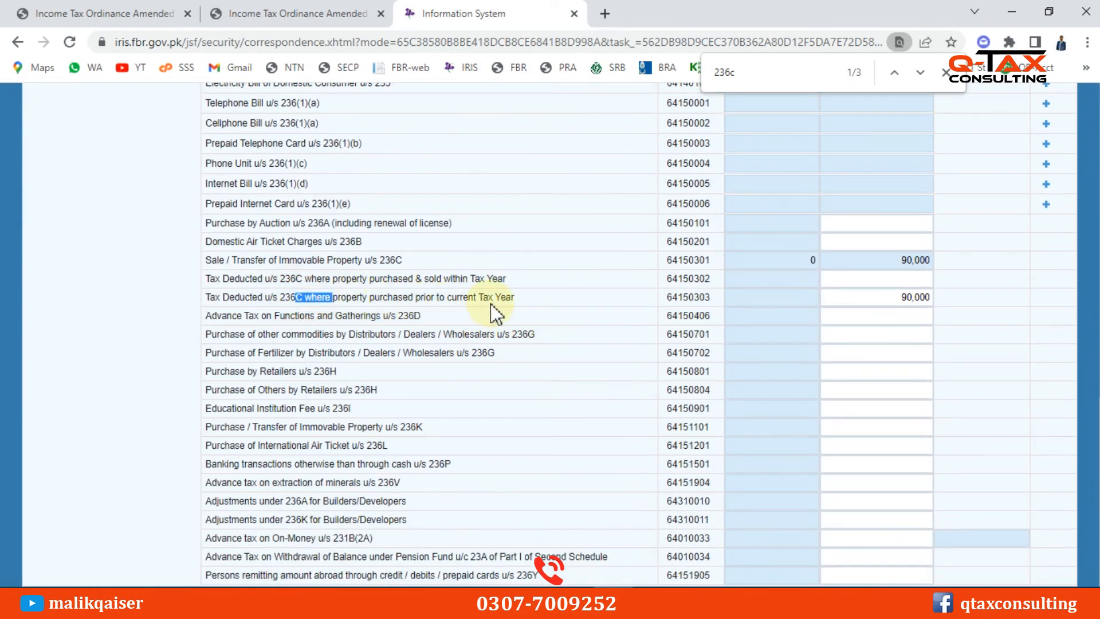
pyautogui.moveTo(410, 279); pyautogui.dragTo(506, 279)
pyautogui.click(899, 279)
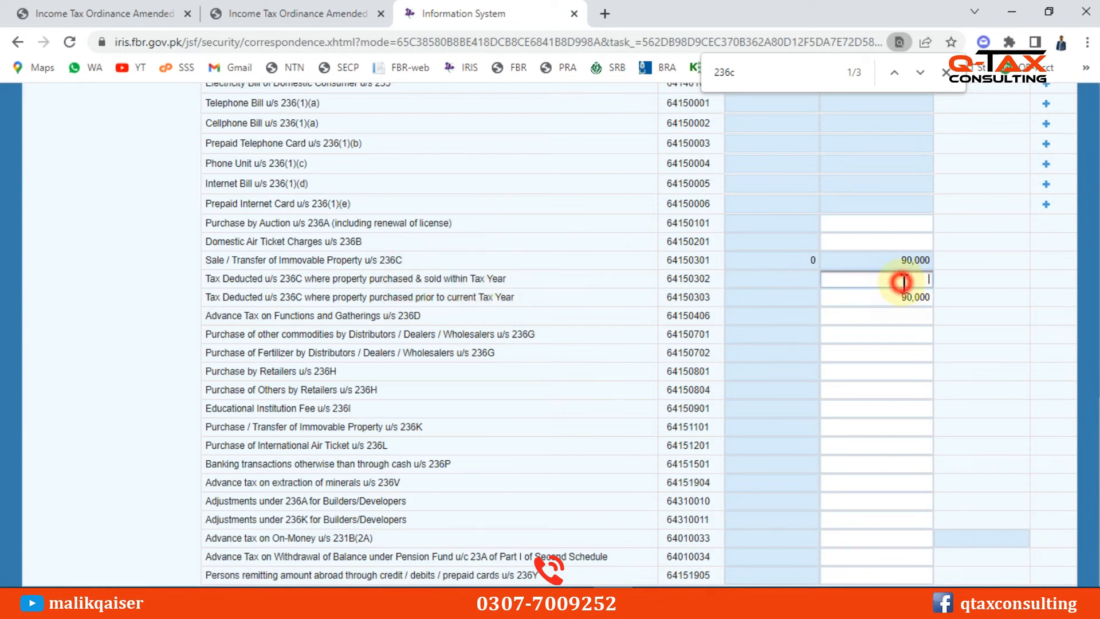
pyautogui.click(894, 297)
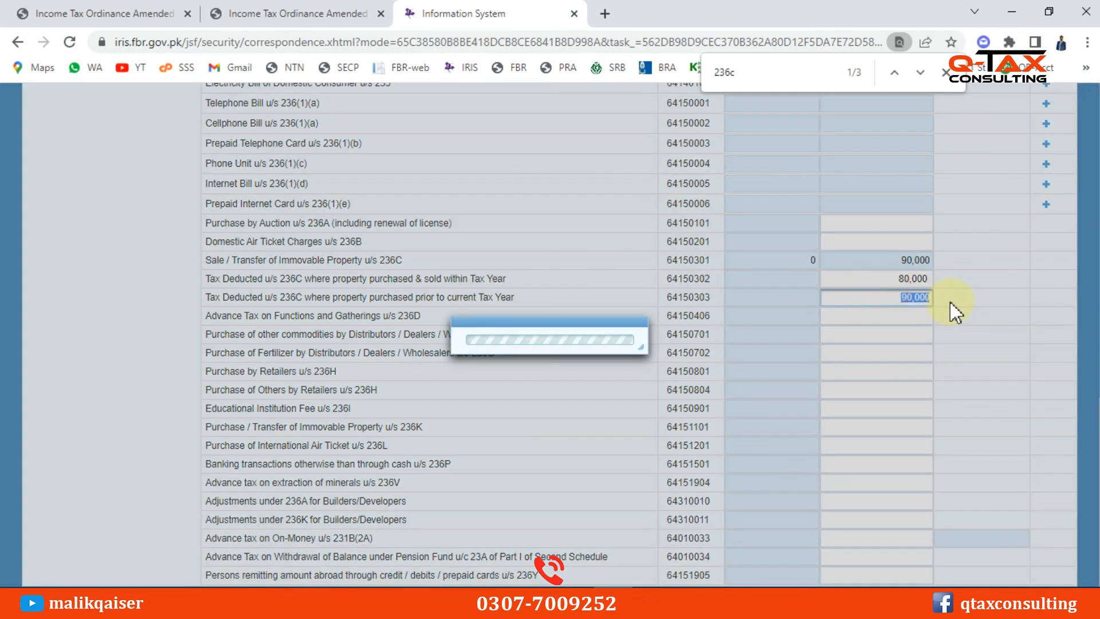
pyautogui.scroll(15, 944, 304)
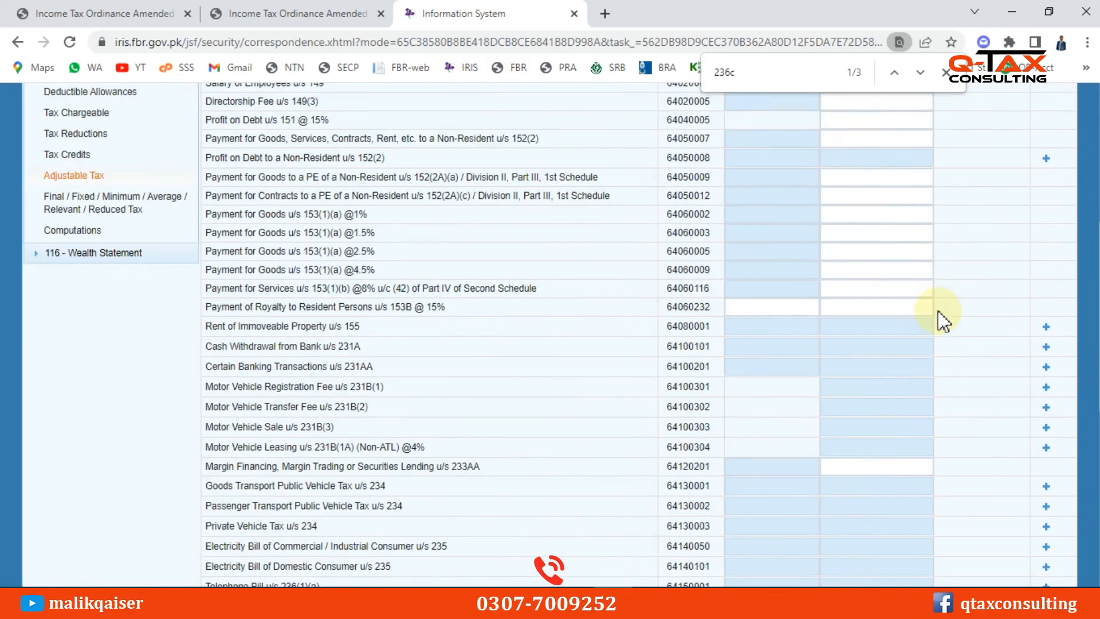
pyautogui.click(929, 255)
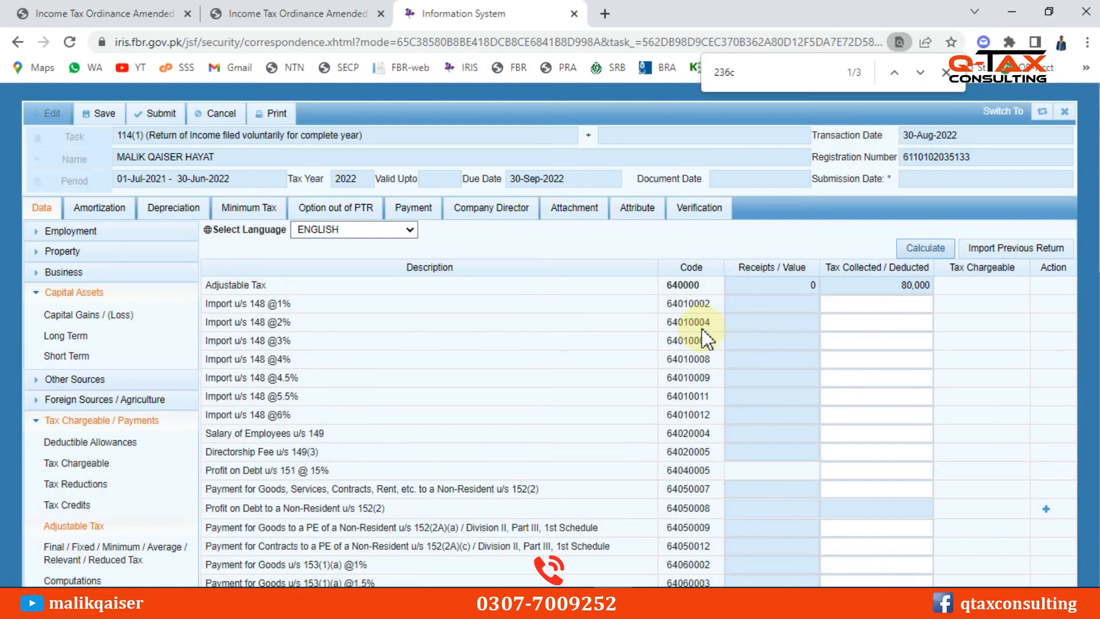
# Step: Open Computations and examine the difference of minimum tax chargeable u/s 236C and the total tax chargeable
pyautogui.scroll(-4, 198, 435)
pyautogui.click(73, 338)
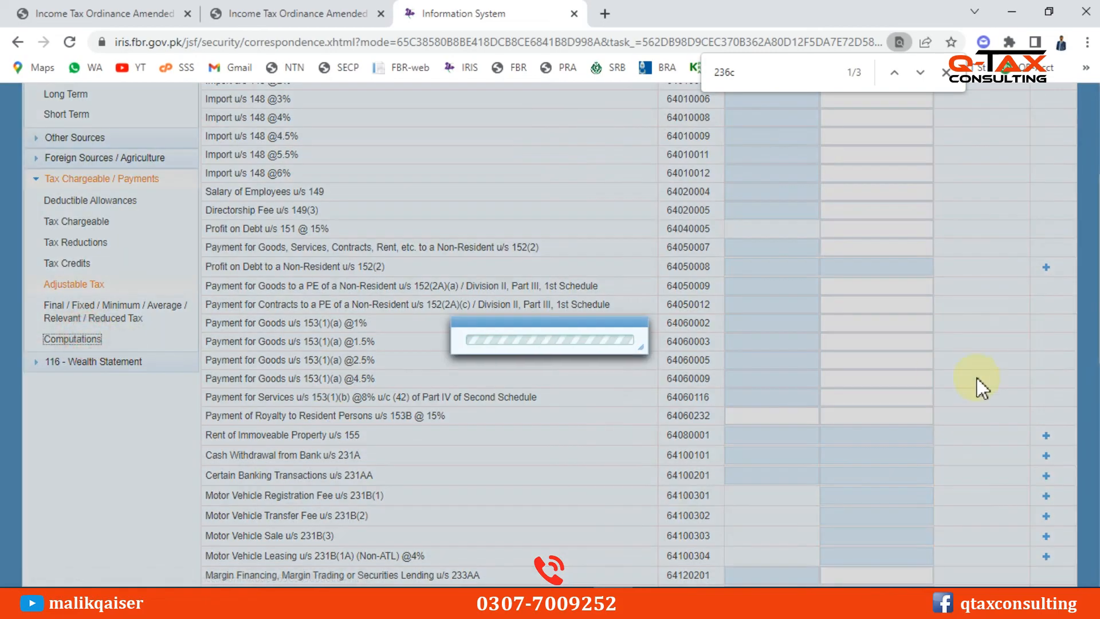
pyautogui.scroll(-4, 980, 375)
pyautogui.click(1014, 408)
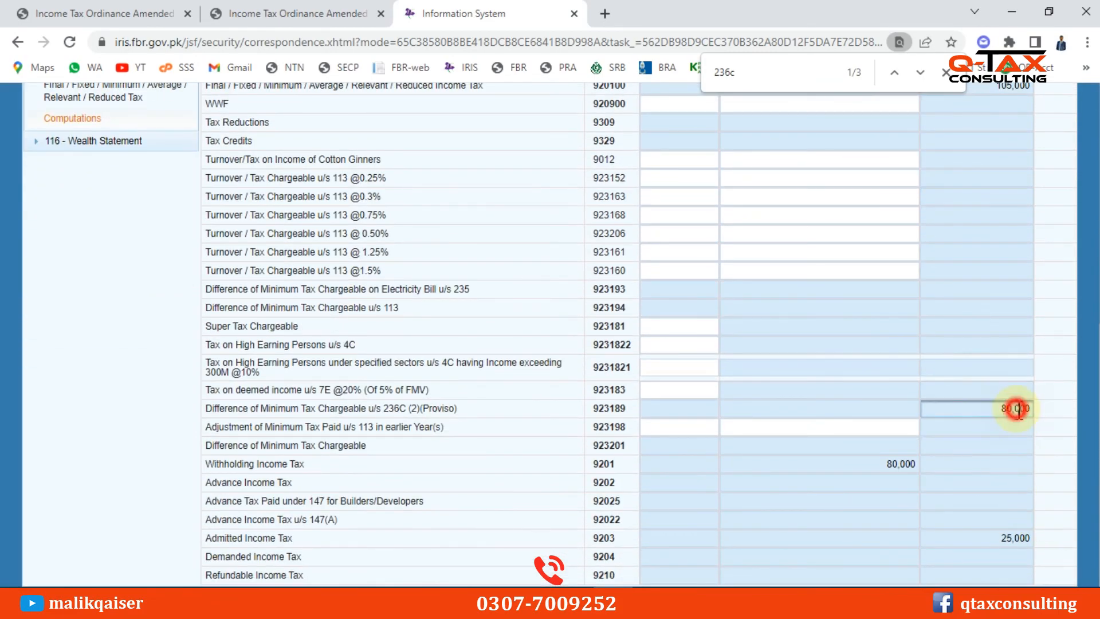
pyautogui.scroll(4, 916, 410)
pyautogui.doubleClick(1015, 289)
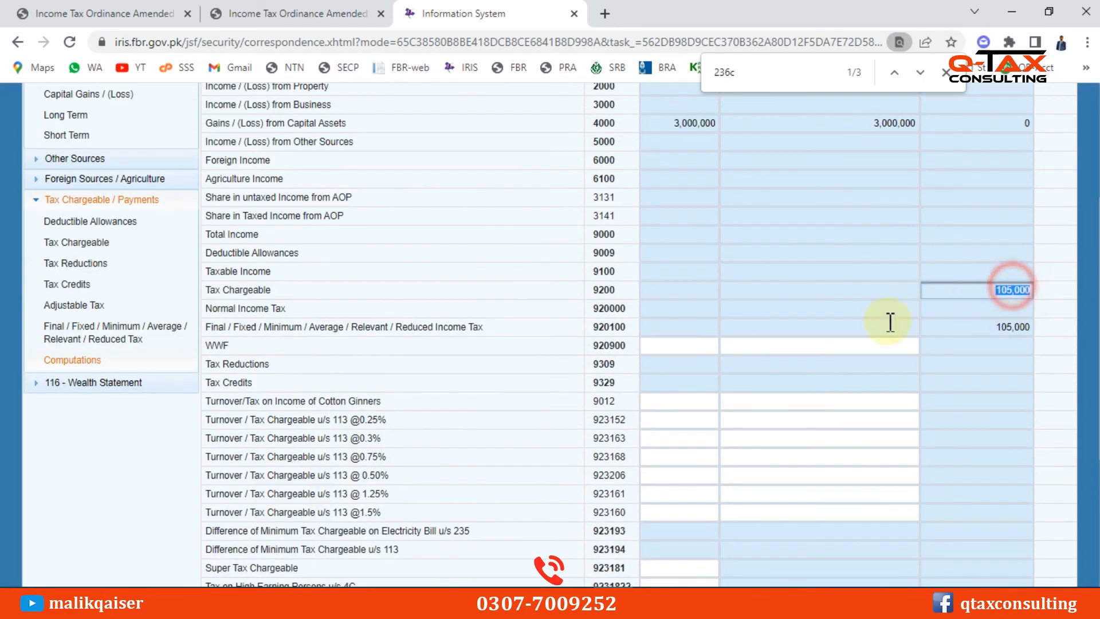
# Step: Check the withholding and admitted income tax in the computation, and compare the admitted tax with D12 in the Excel sheet
pyautogui.scroll(-1, 865, 334)
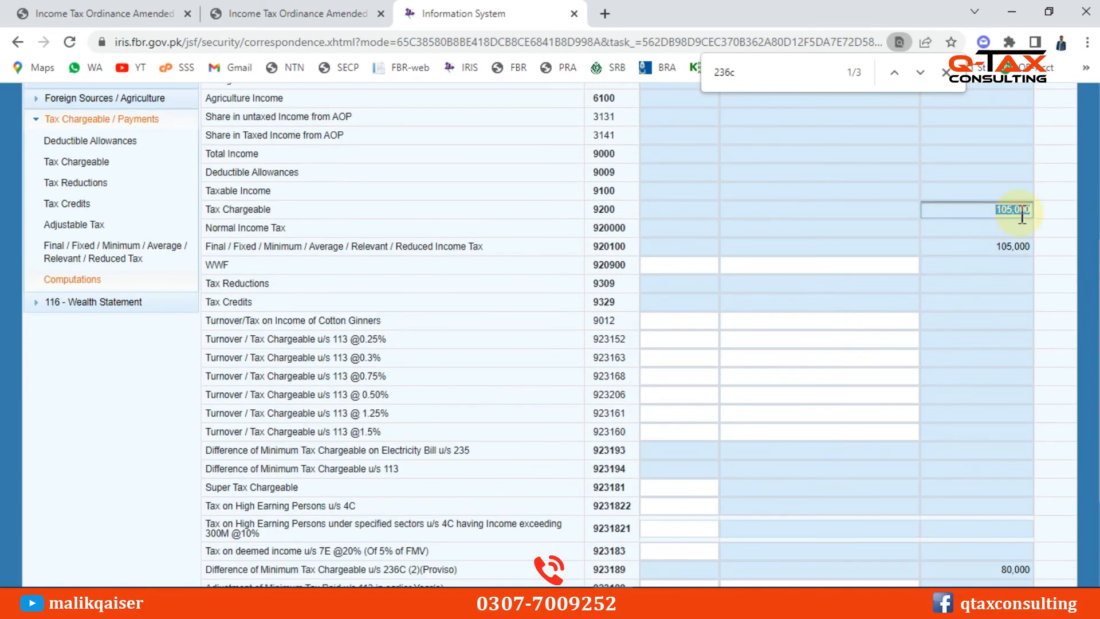
pyautogui.scroll(-2, 933, 364)
pyautogui.doubleClick(919, 464)
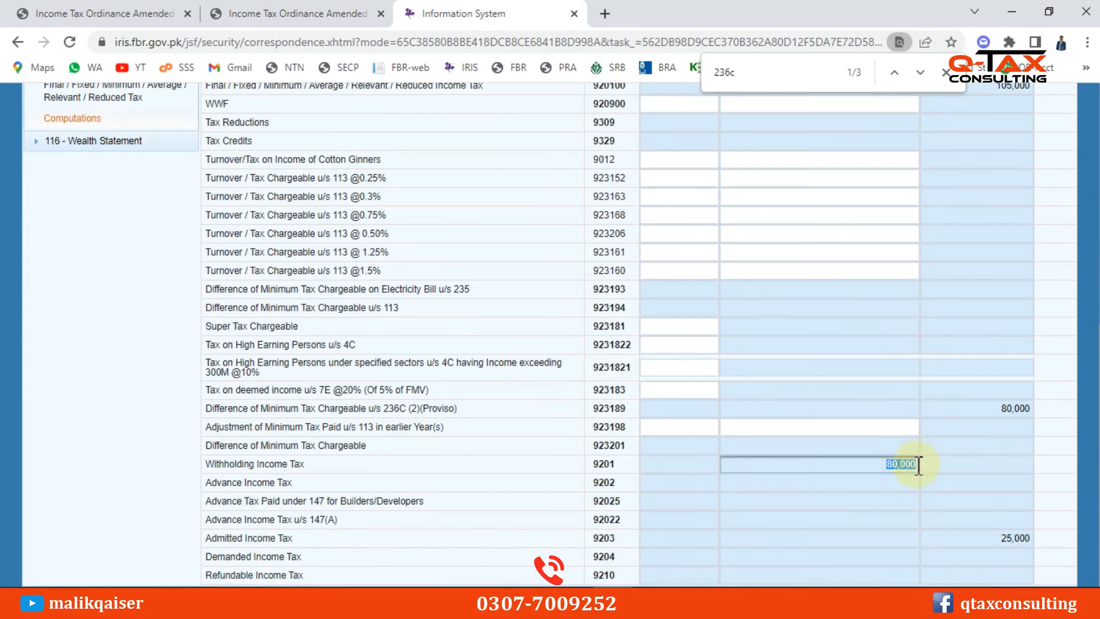
pyautogui.doubleClick(1016, 539)
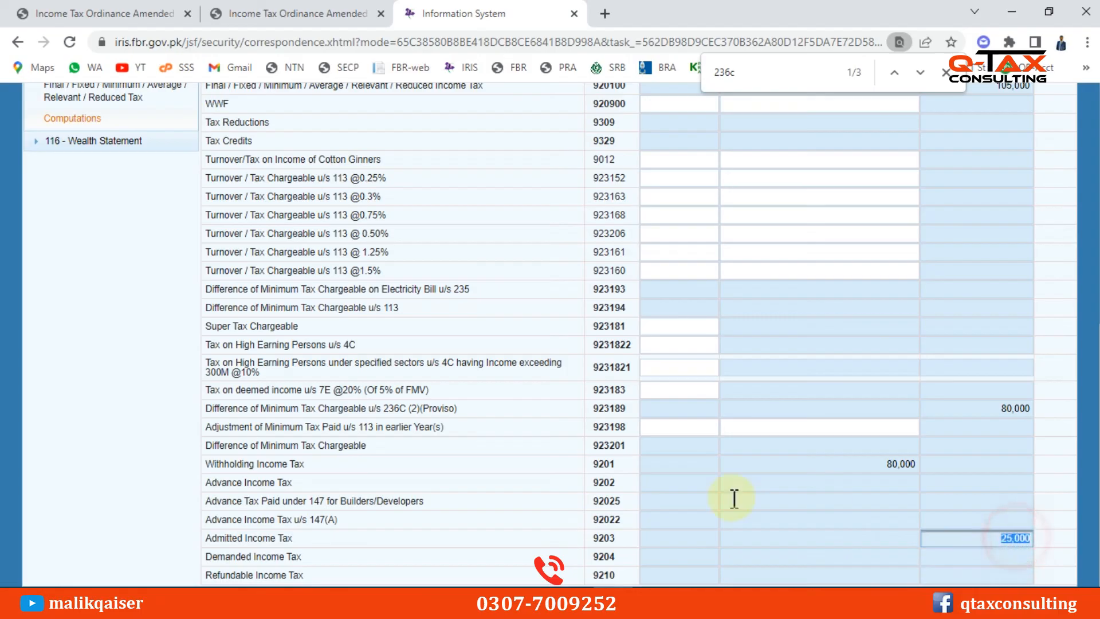
pyautogui.hotkey('alt', 'Tab')
pyautogui.click(936, 462)
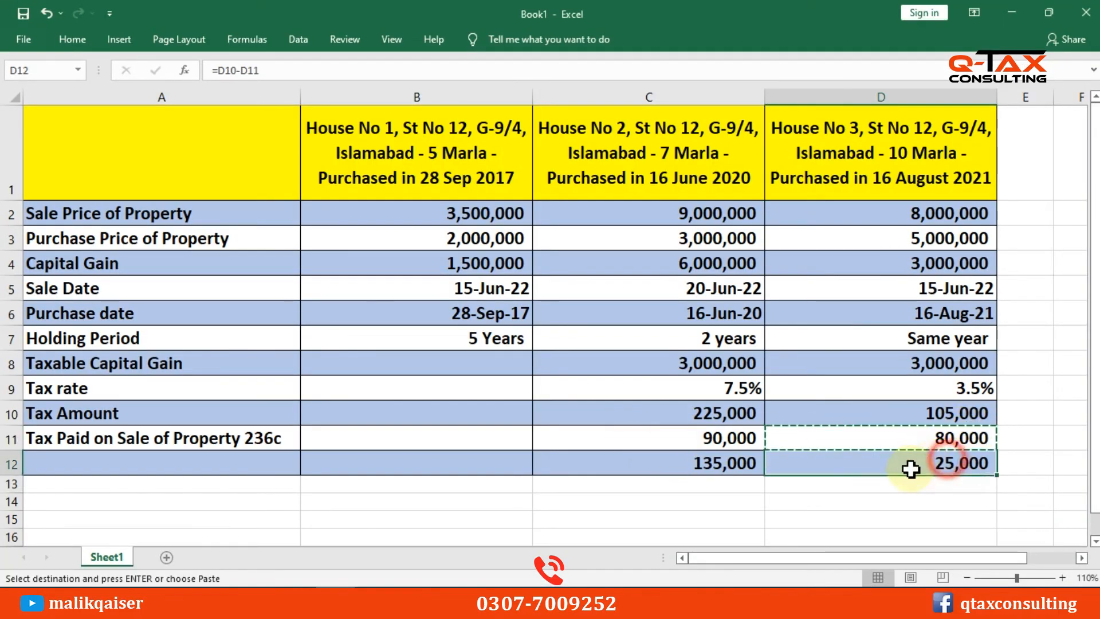
# Step: Return from Excel to the IRIS computation and review the tax chargeable and withholding income tax
pyautogui.scroll(-1, 693, 432)
pyautogui.scroll(1, 693, 432)
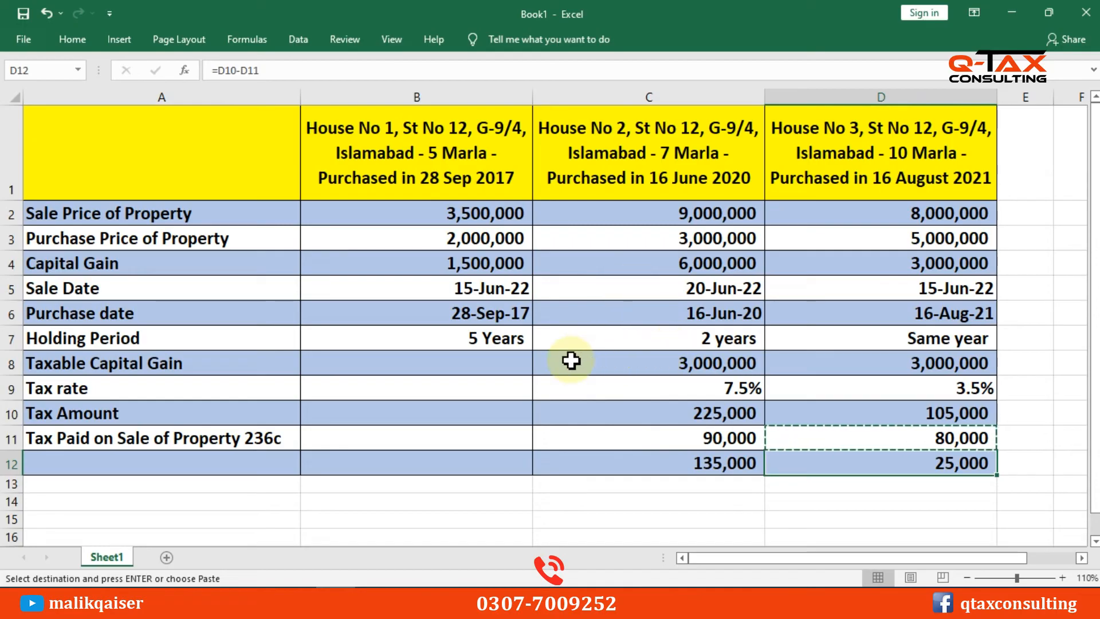
pyautogui.hotkey('alt', 'Tab')
pyautogui.scroll(1, 583, 373)
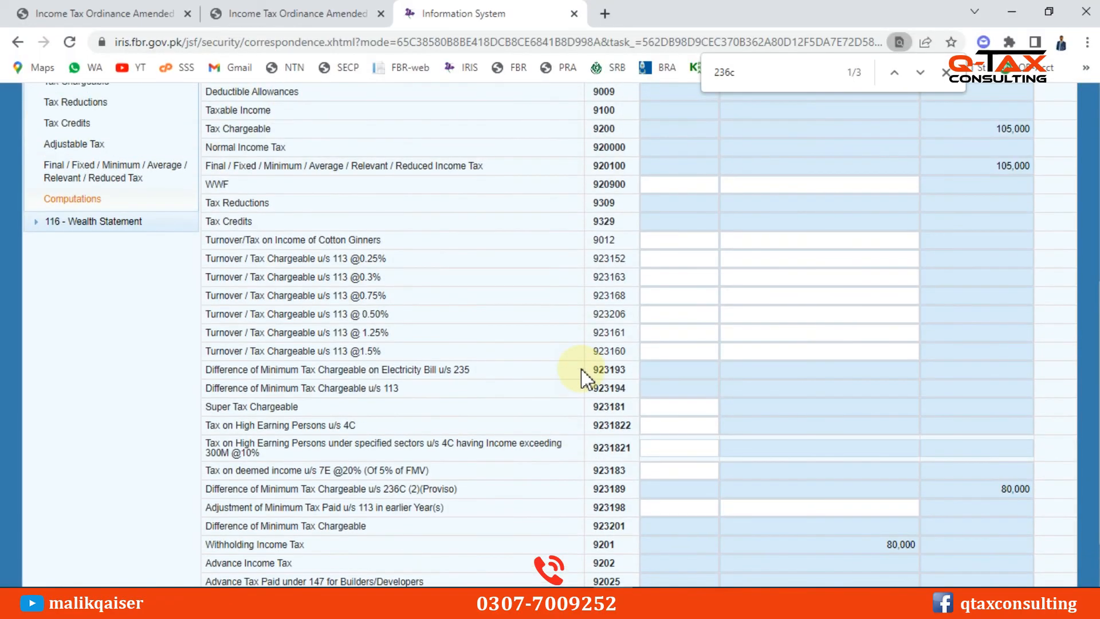
pyautogui.scroll(1, 515, 357)
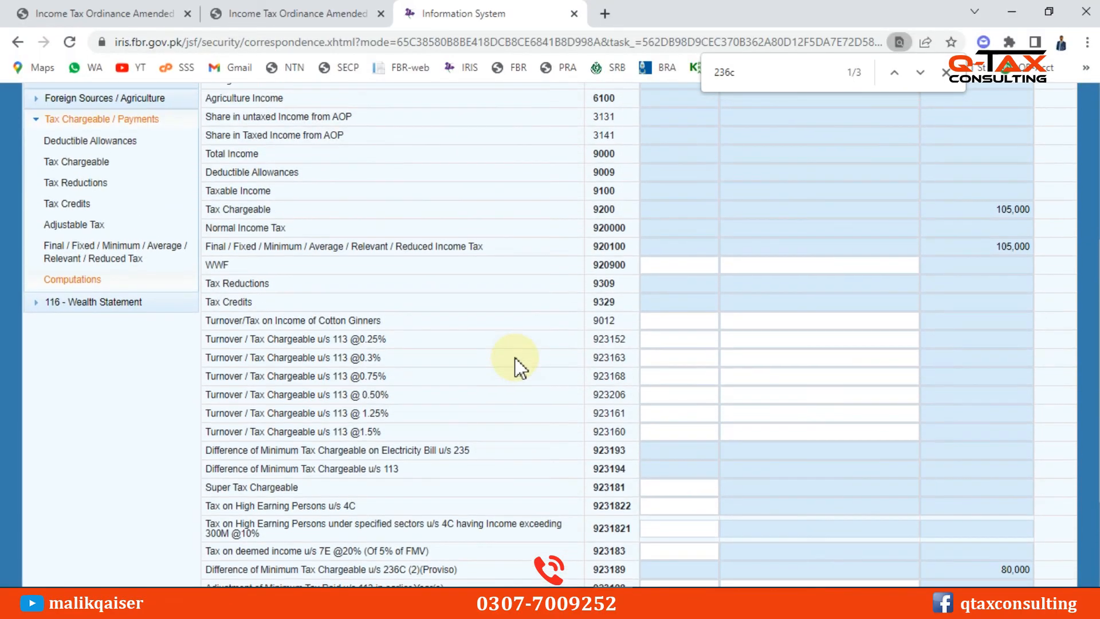
pyautogui.scroll(-2, 774, 384)
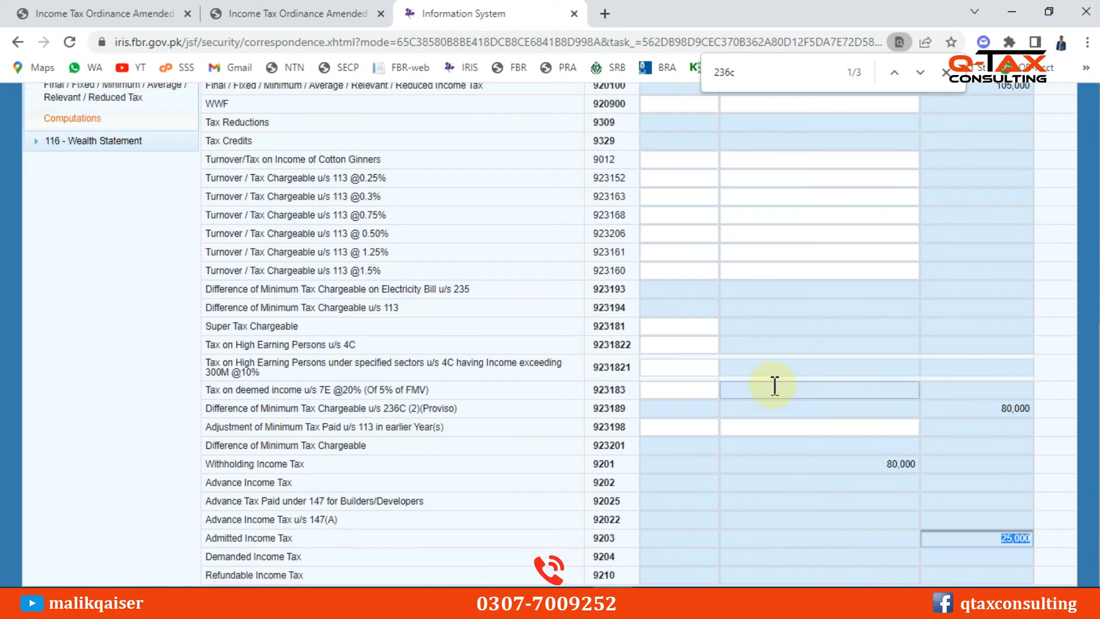
pyautogui.click(897, 463)
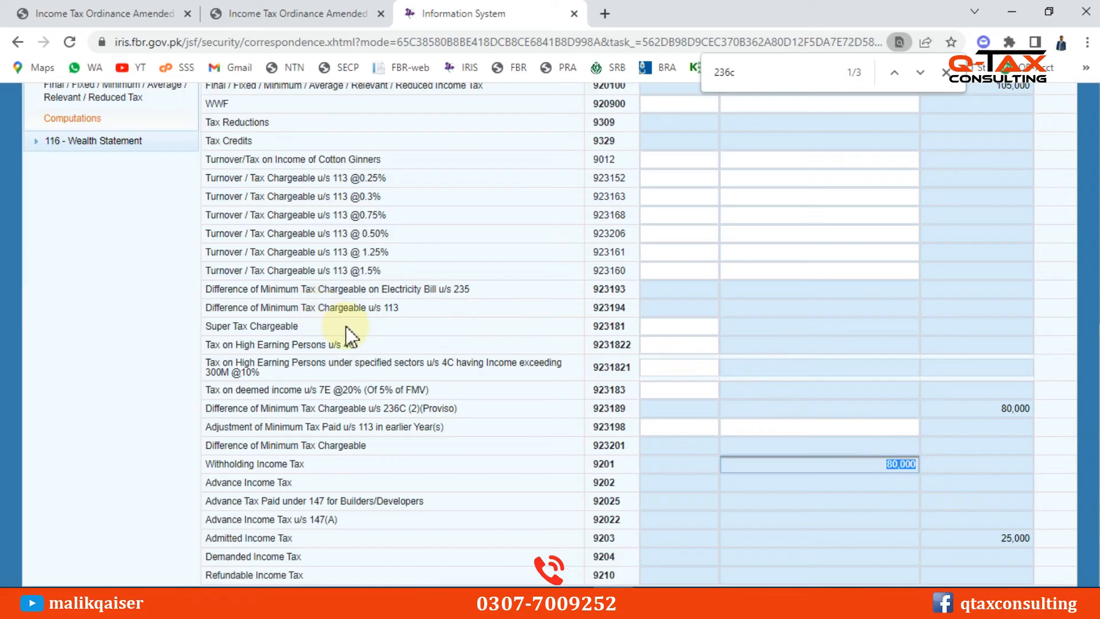
# Step: Open Adjustable Tax and check the 236C tax deducted on property purchased and sold within the tax year
pyautogui.scroll(1, 530, 309)
pyautogui.click(74, 144)
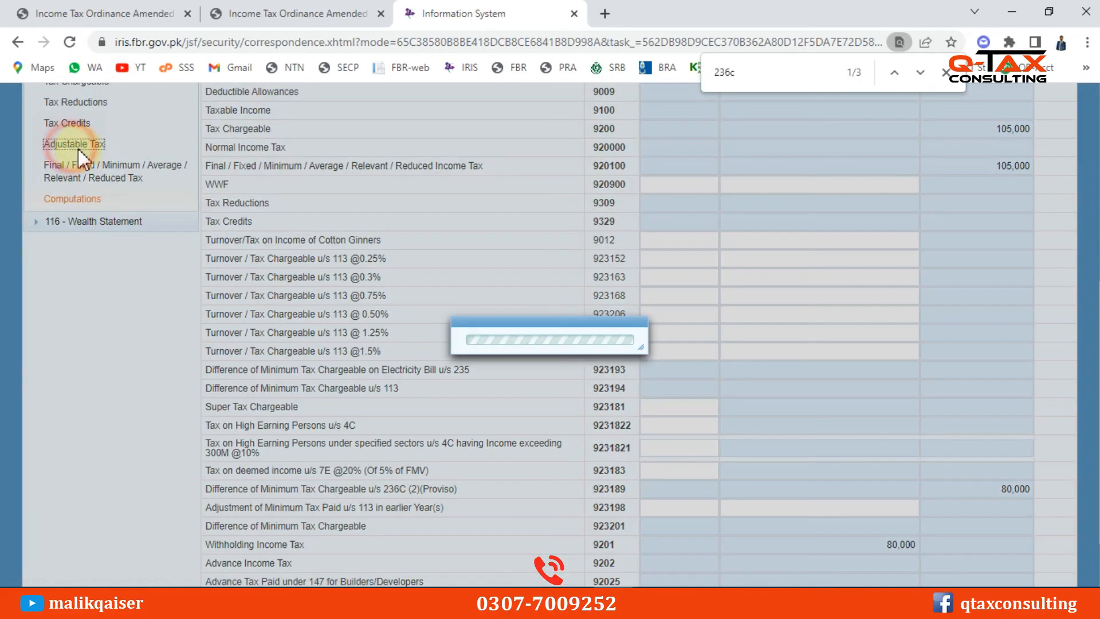
pyautogui.scroll(-4, 725, 398)
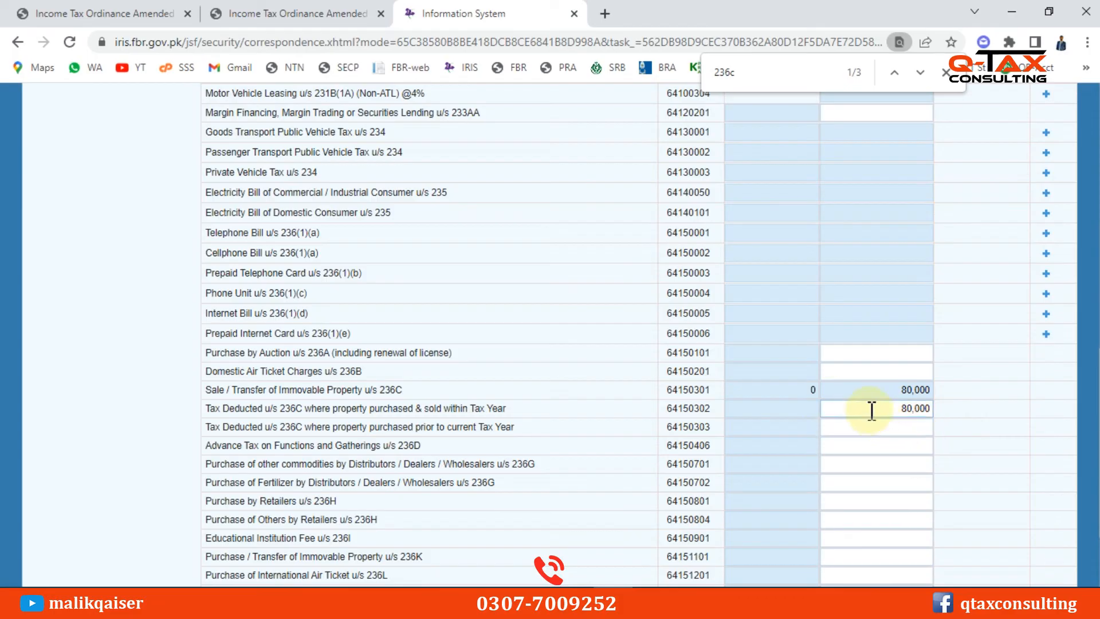
pyautogui.scroll(5, 363, 356)
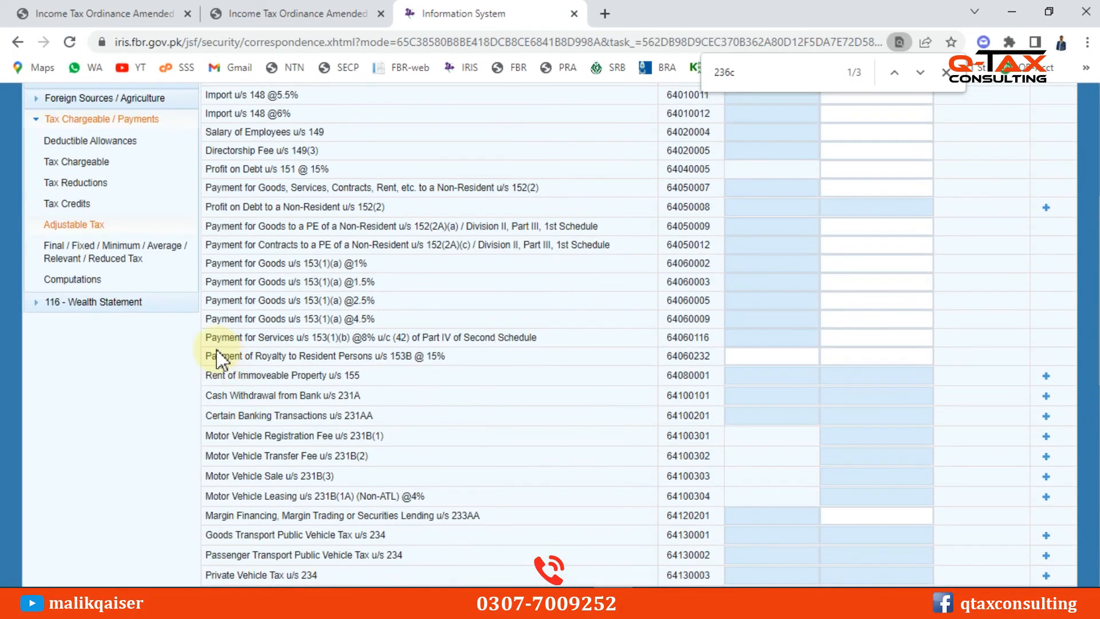
# Step: Open the wealth statement's Personal Assets / Liabilities and view the listed residential properties
pyautogui.click(83, 119)
pyautogui.click(115, 141)
pyautogui.click(111, 182)
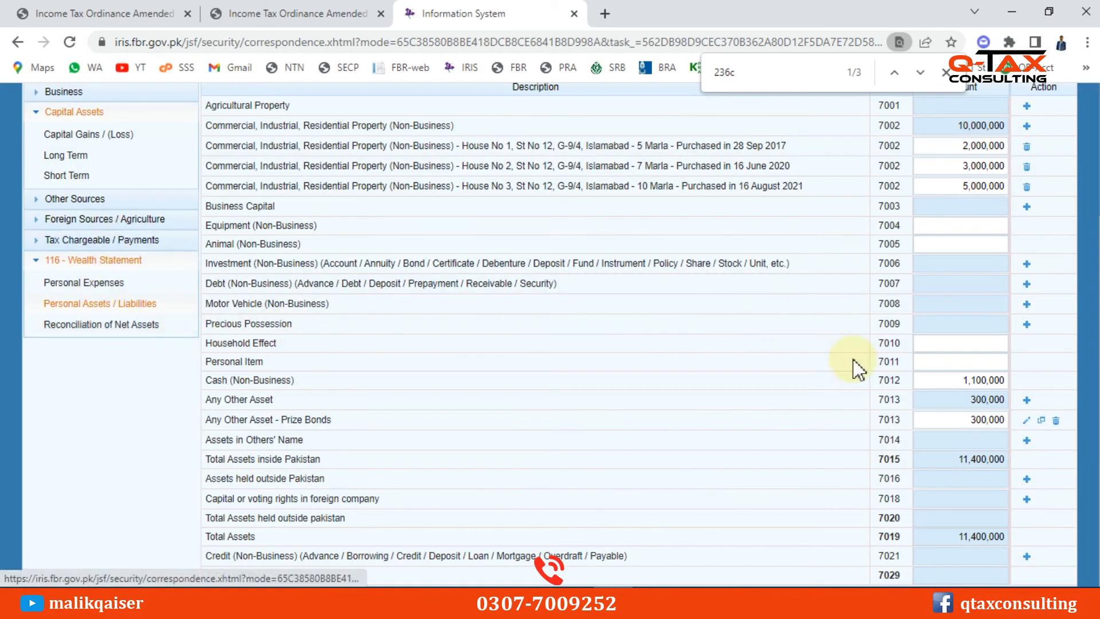
# Step: Open Computations and check the total amount of gains from capital assets
pyautogui.click(80, 235)
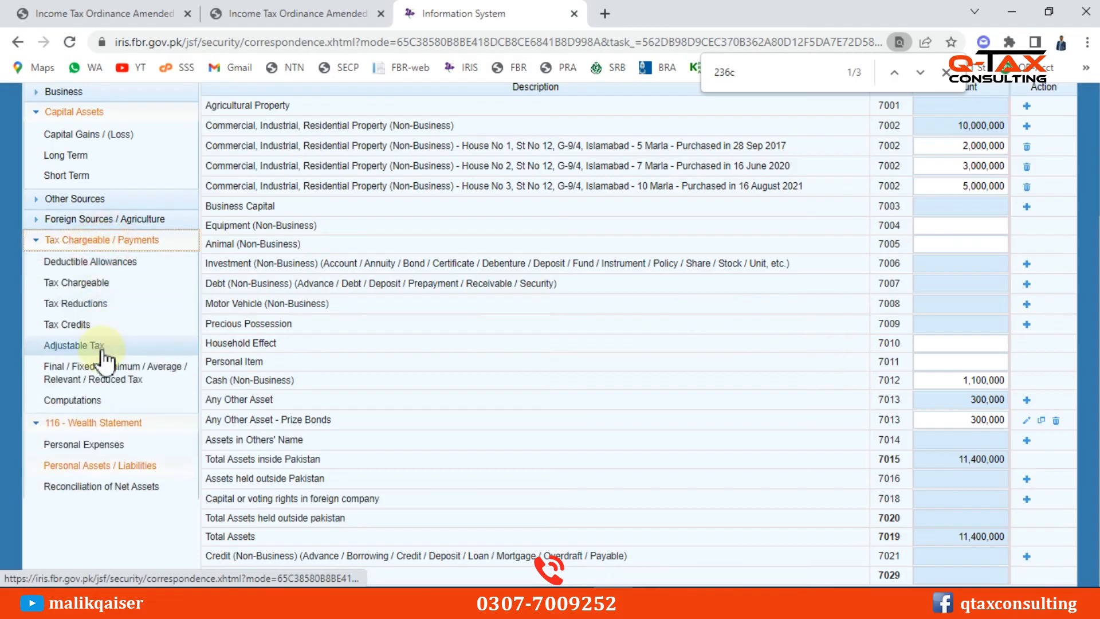
pyautogui.click(72, 400)
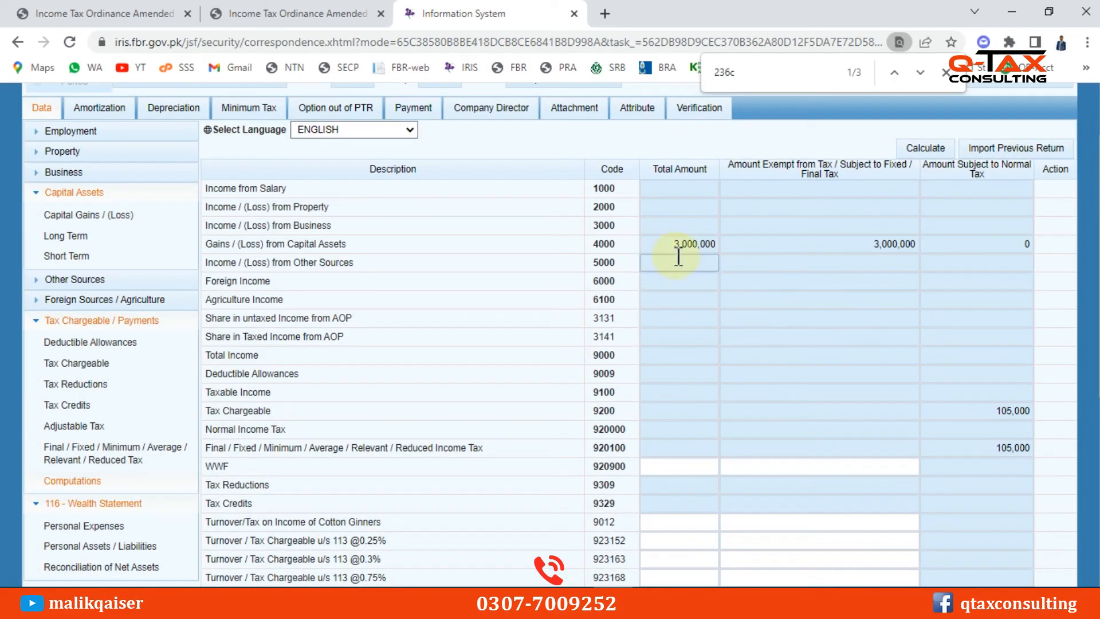
pyautogui.click(683, 245)
# Step: In Reconciliation of Net Assets, enter 3,000,000 as income attributable to receipts subject to final / fixed tax and recalculate
pyautogui.scroll(-3, 80, 395)
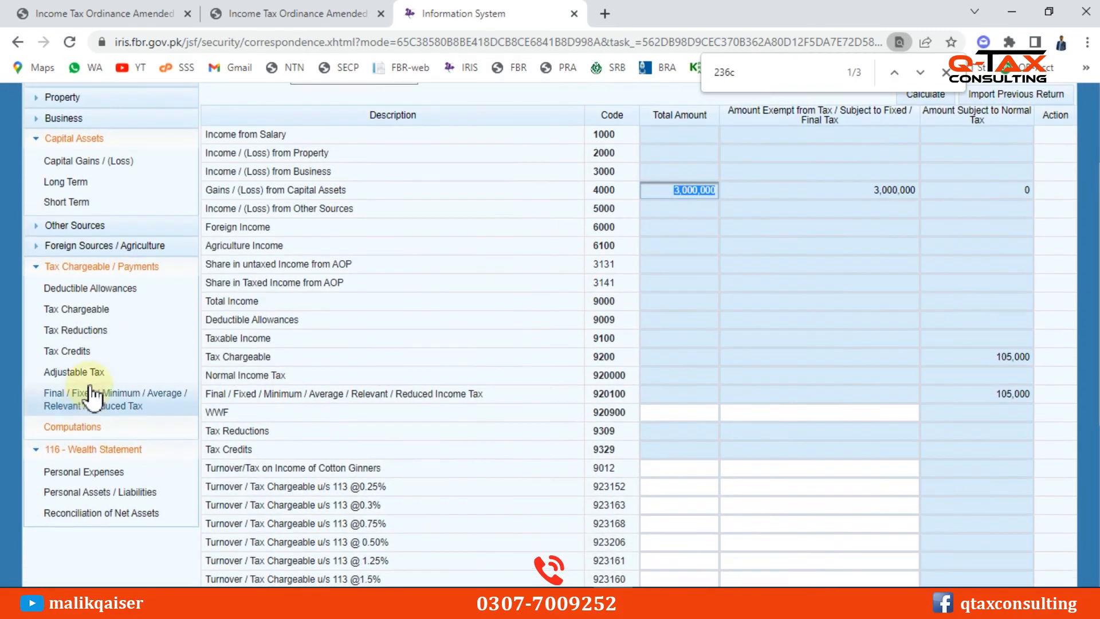
pyautogui.click(80, 240)
pyautogui.scroll(-3, 115, 401)
pyautogui.click(110, 244)
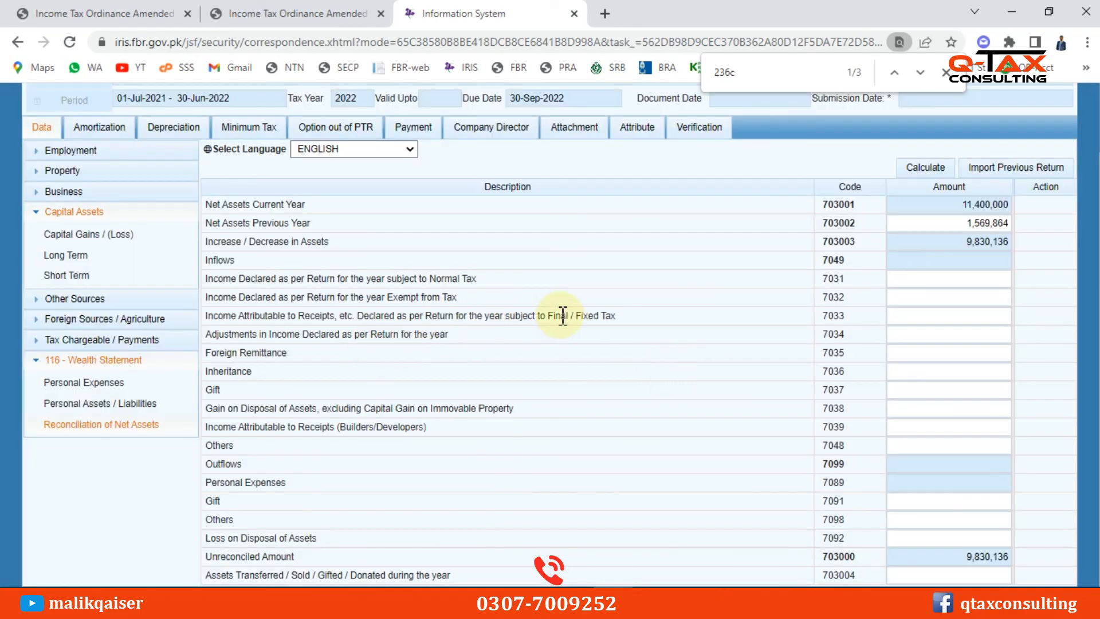
pyautogui.moveTo(551, 316); pyautogui.dragTo(613, 316)
pyautogui.click(905, 316)
pyautogui.write('3000000')
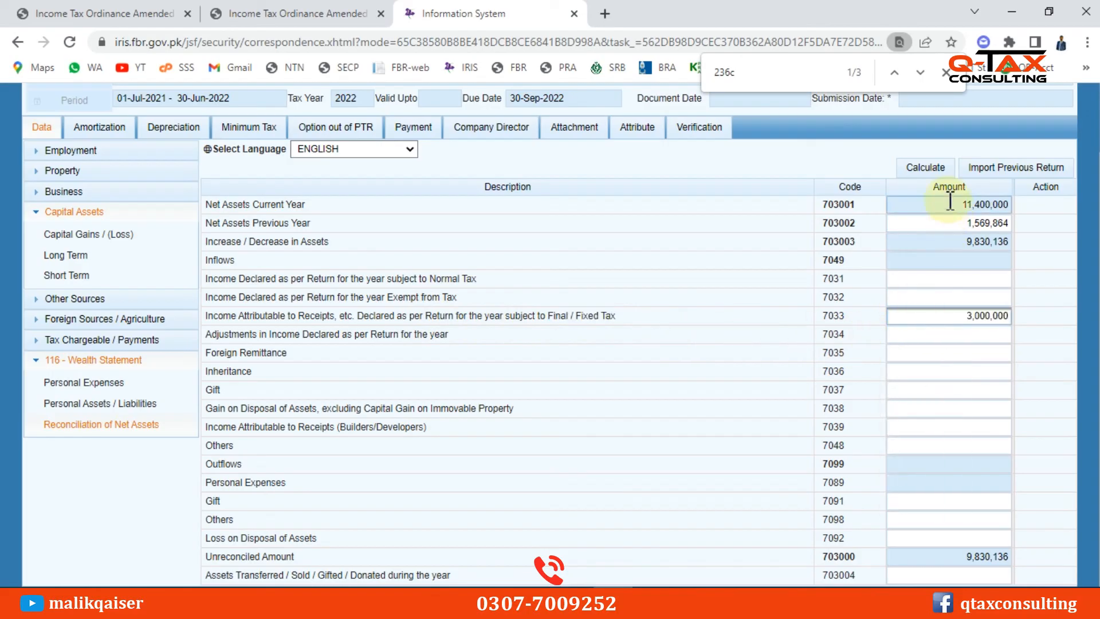
pyautogui.click(926, 167)
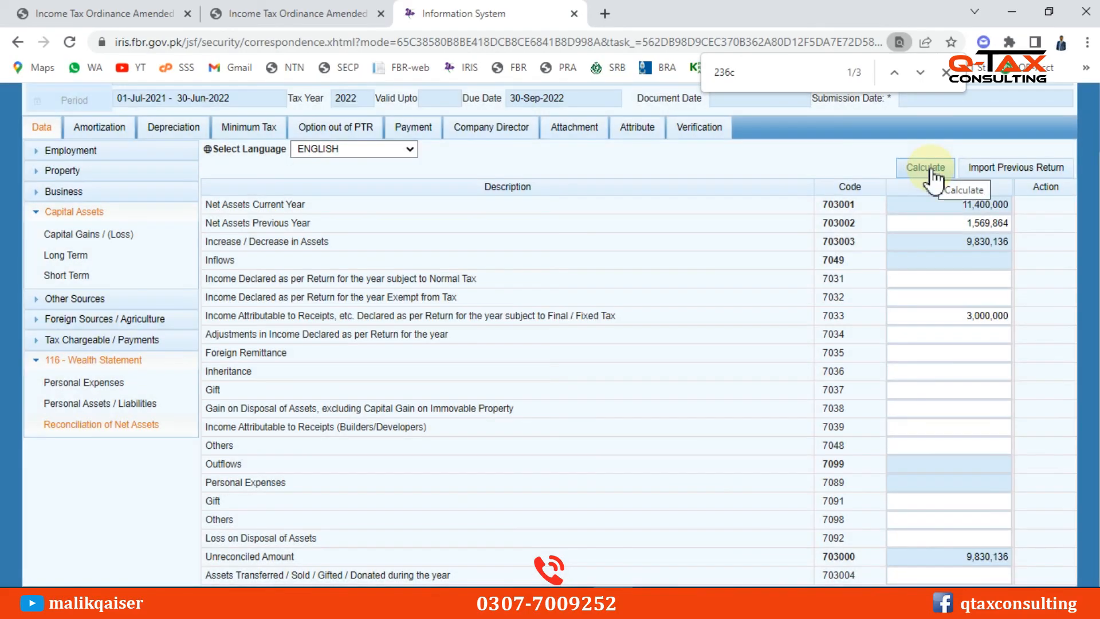
pyautogui.click(930, 167)
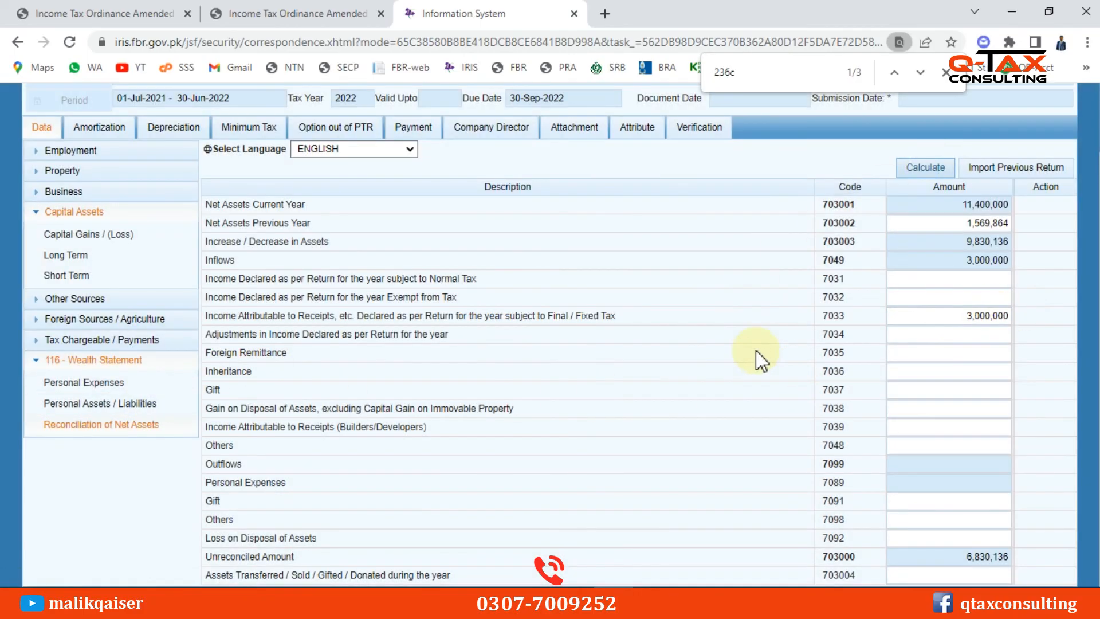
# Step: Delete the 10 Marla house purchased in August 2021 from Personal Assets / Liabilities and recalculate the statement
pyautogui.click(118, 404)
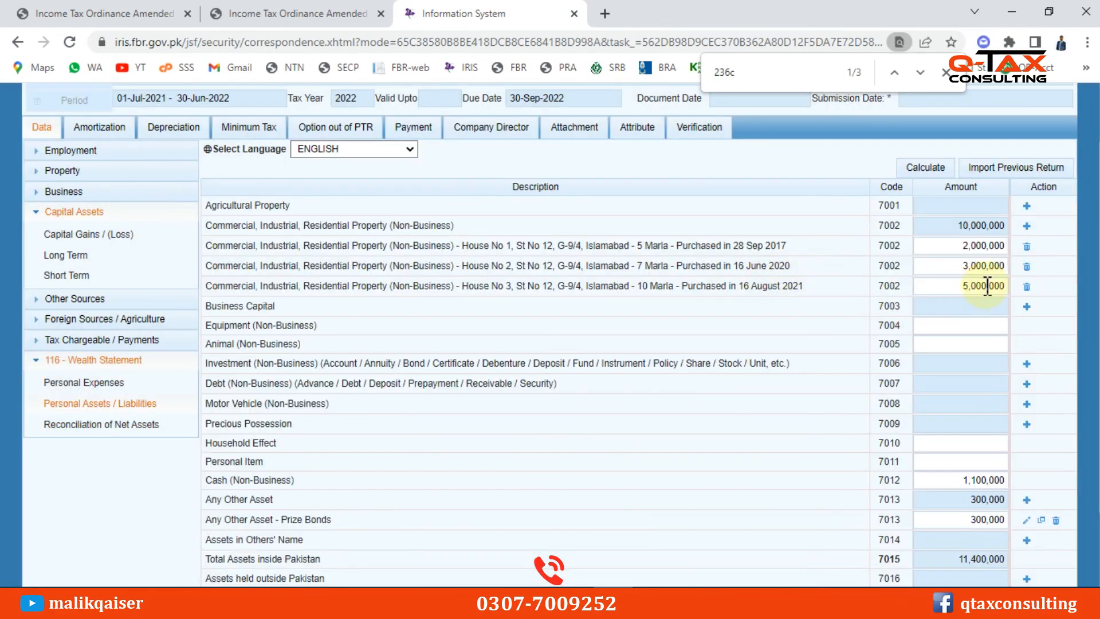
pyautogui.click(1027, 288)
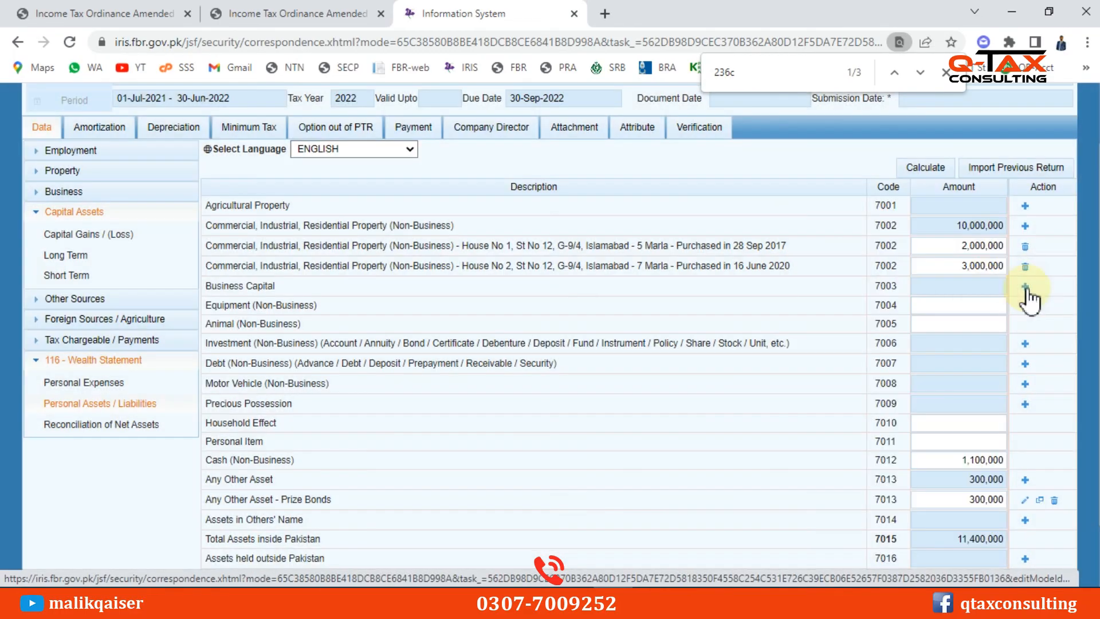
pyautogui.click(927, 167)
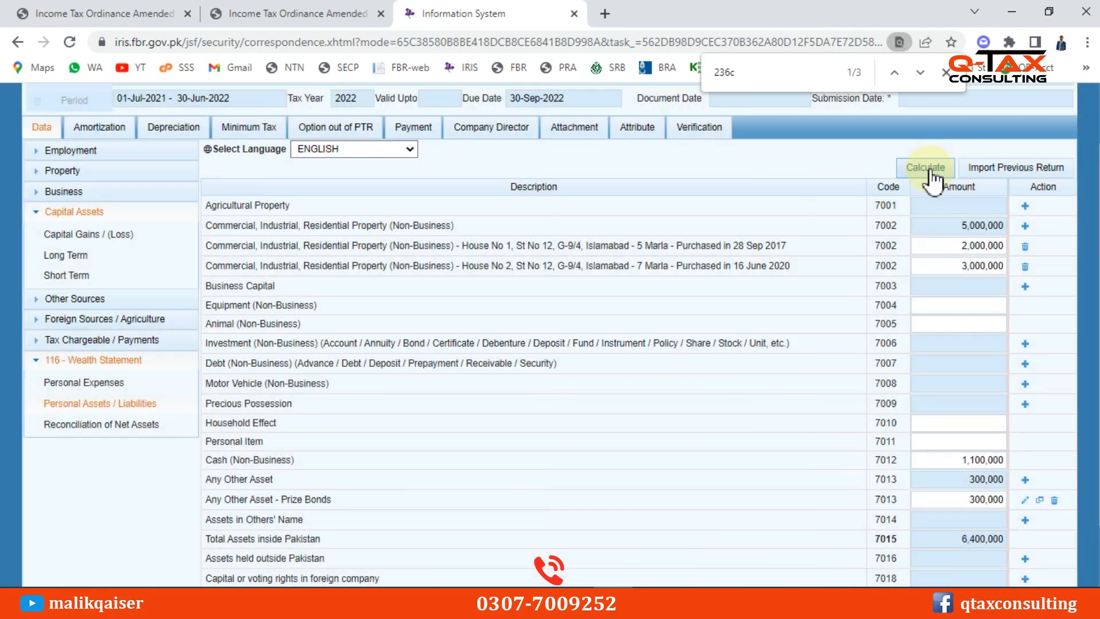
pyautogui.click(927, 167)
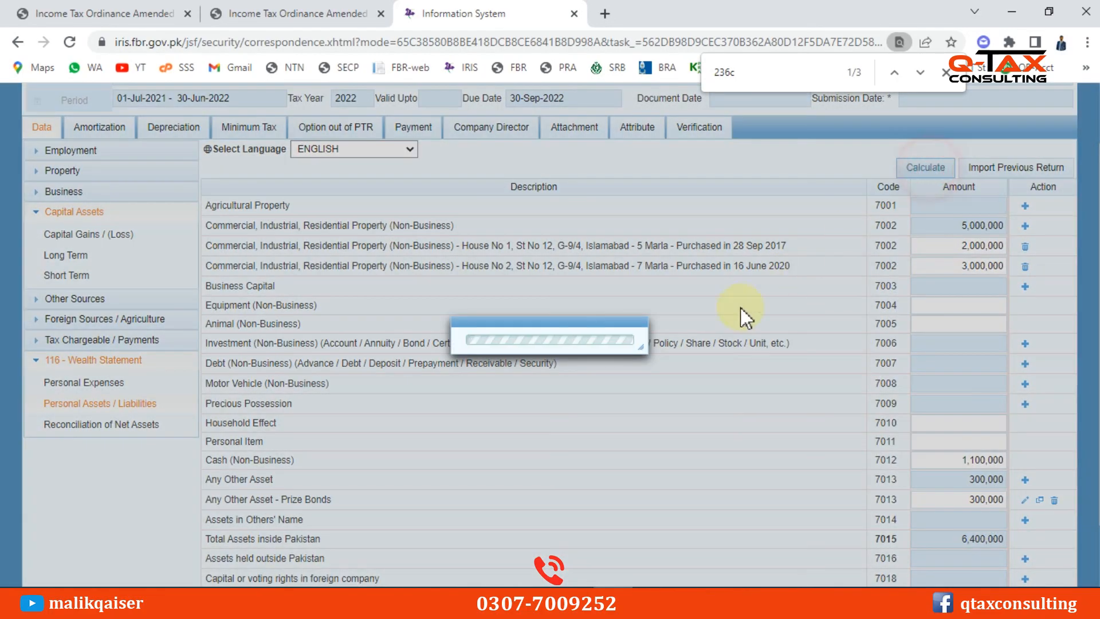